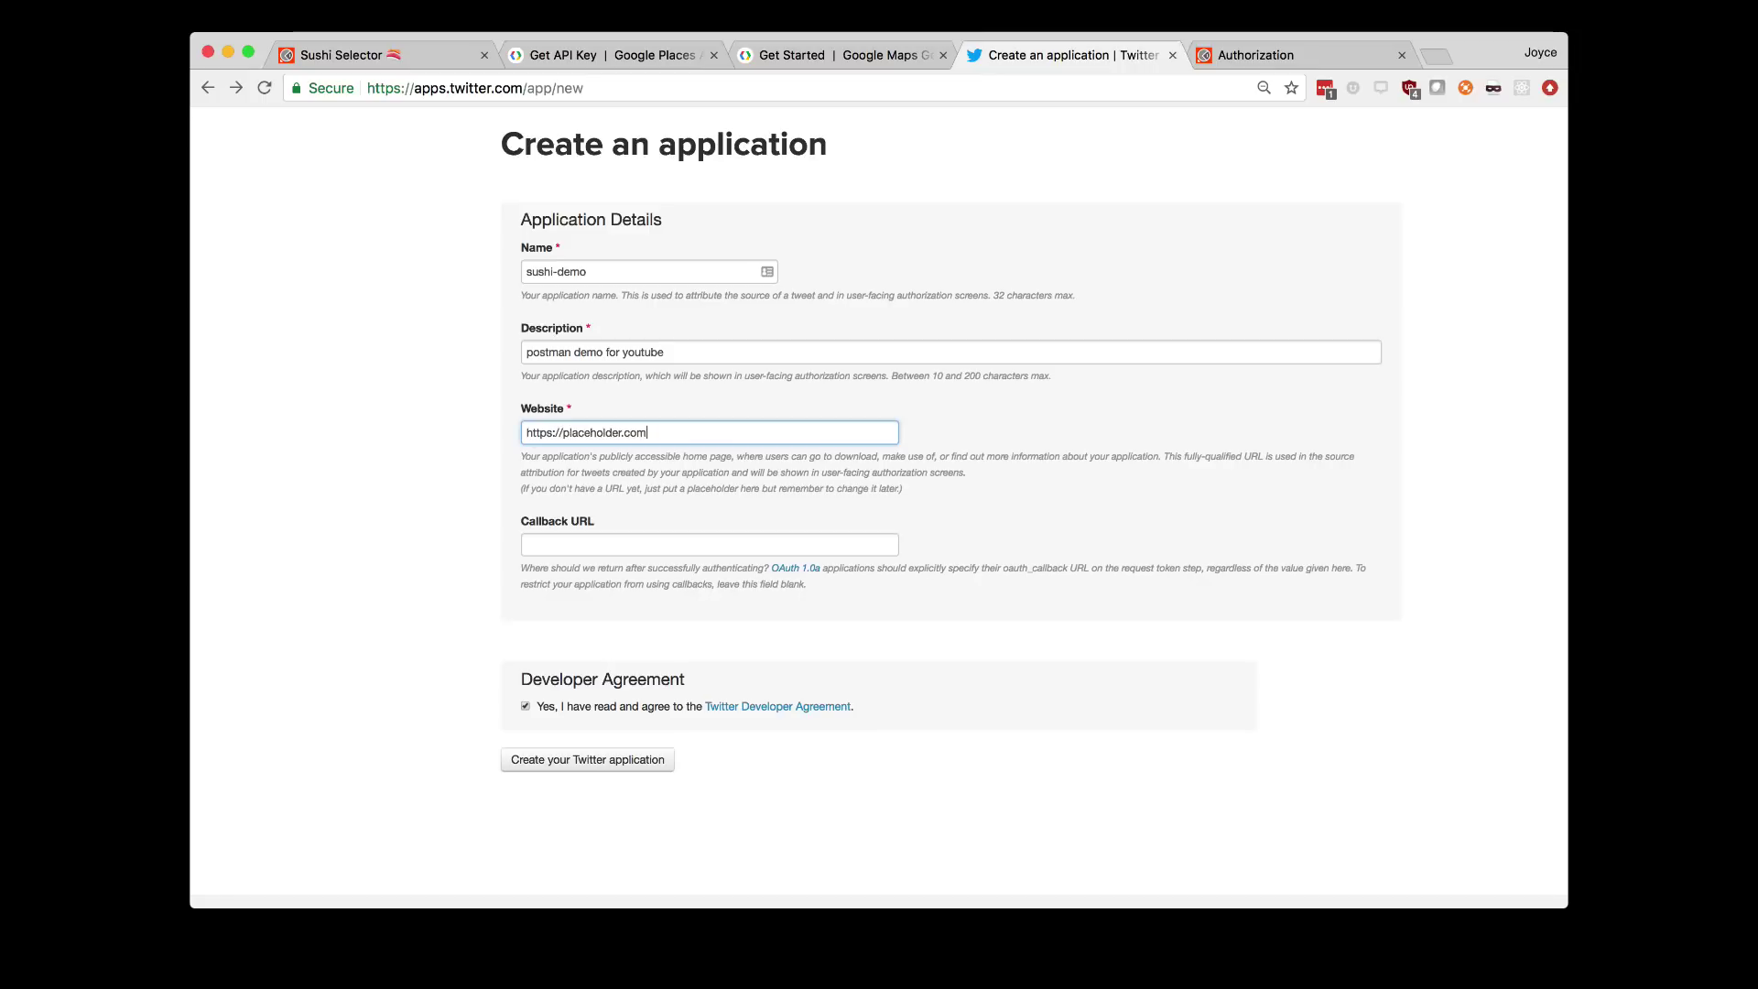
{"action": "key", "text": "Return"}
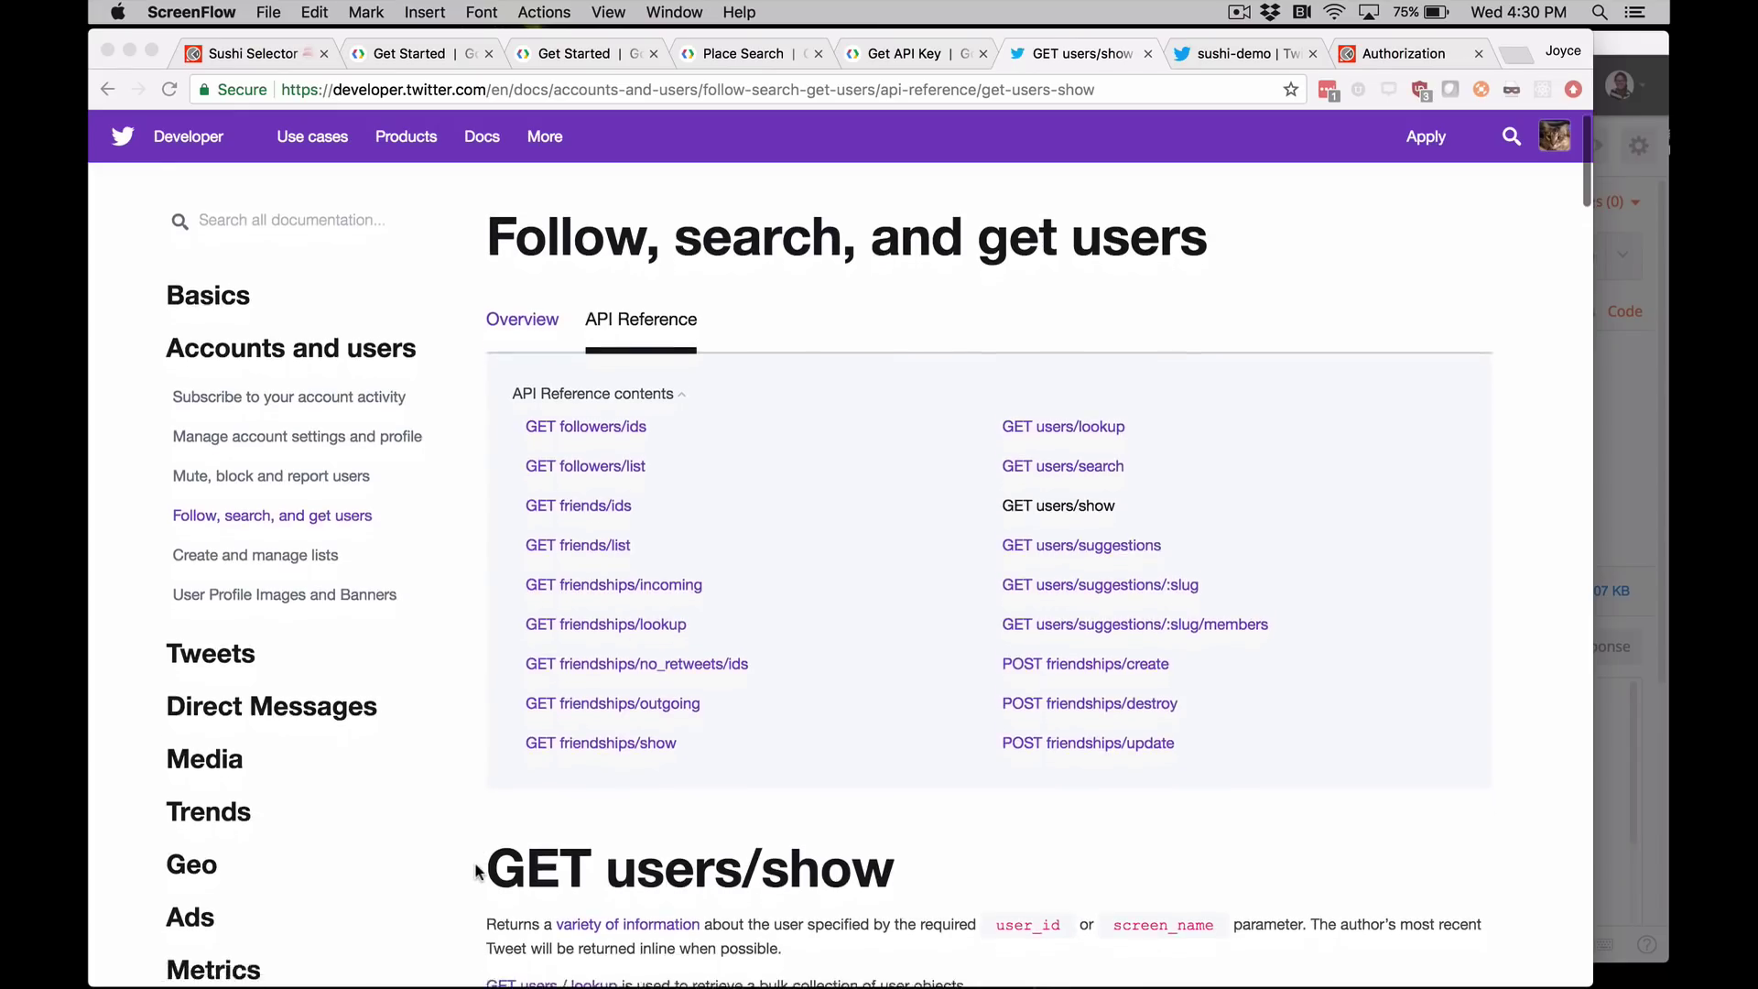
{"action": "scroll", "coordinate": [475, 870], "scroll_direction": "down", "scroll_amount": 5}
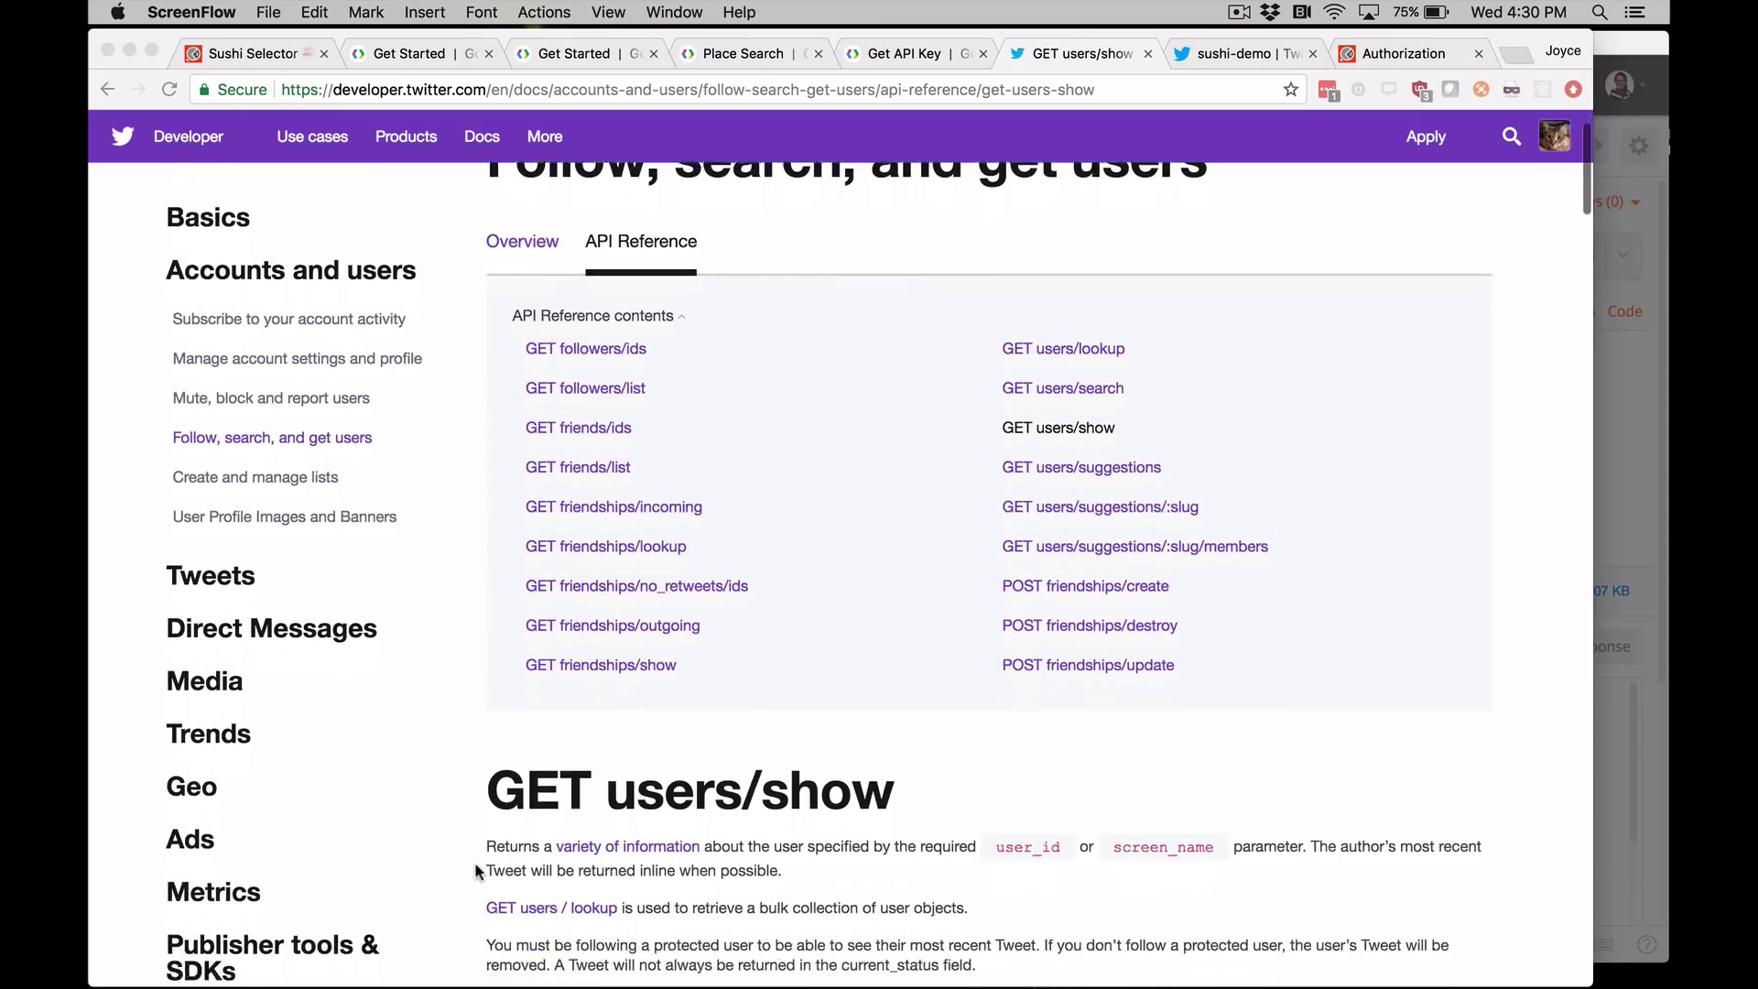
{"action": "left_click", "coordinate": [516, 822]}
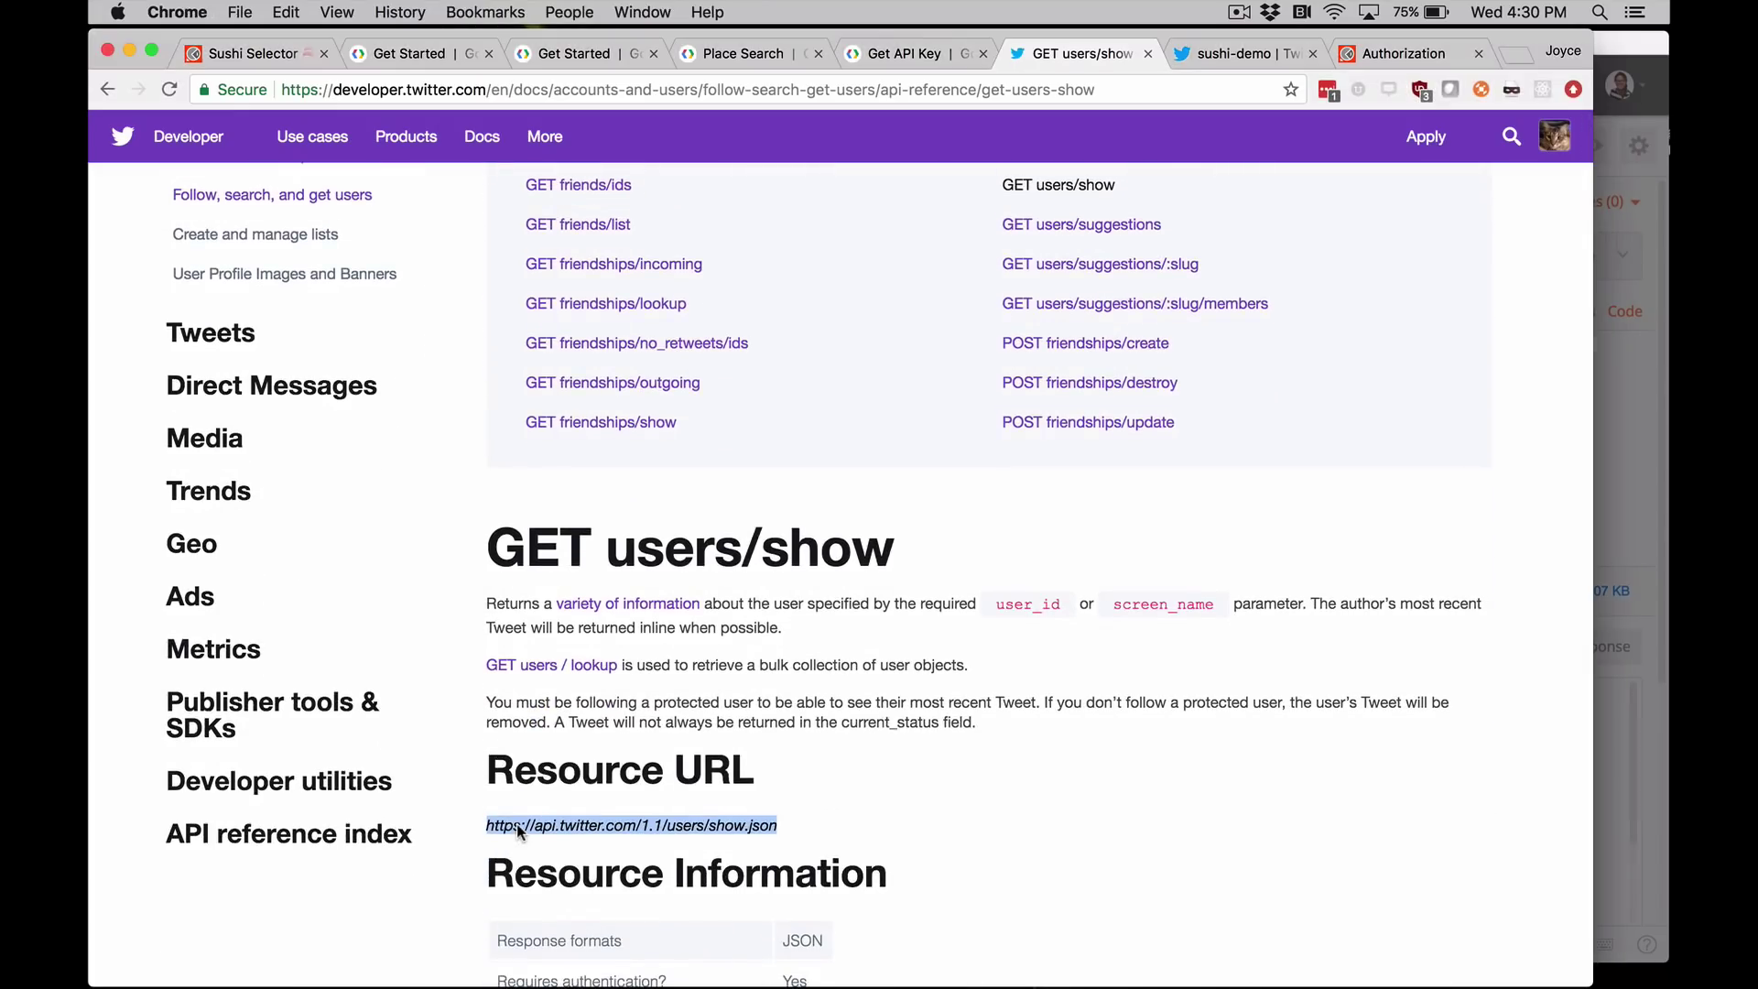
{"action": "triple_click", "coordinate": [517, 822]}
{"action": "key", "text": "super+c"}
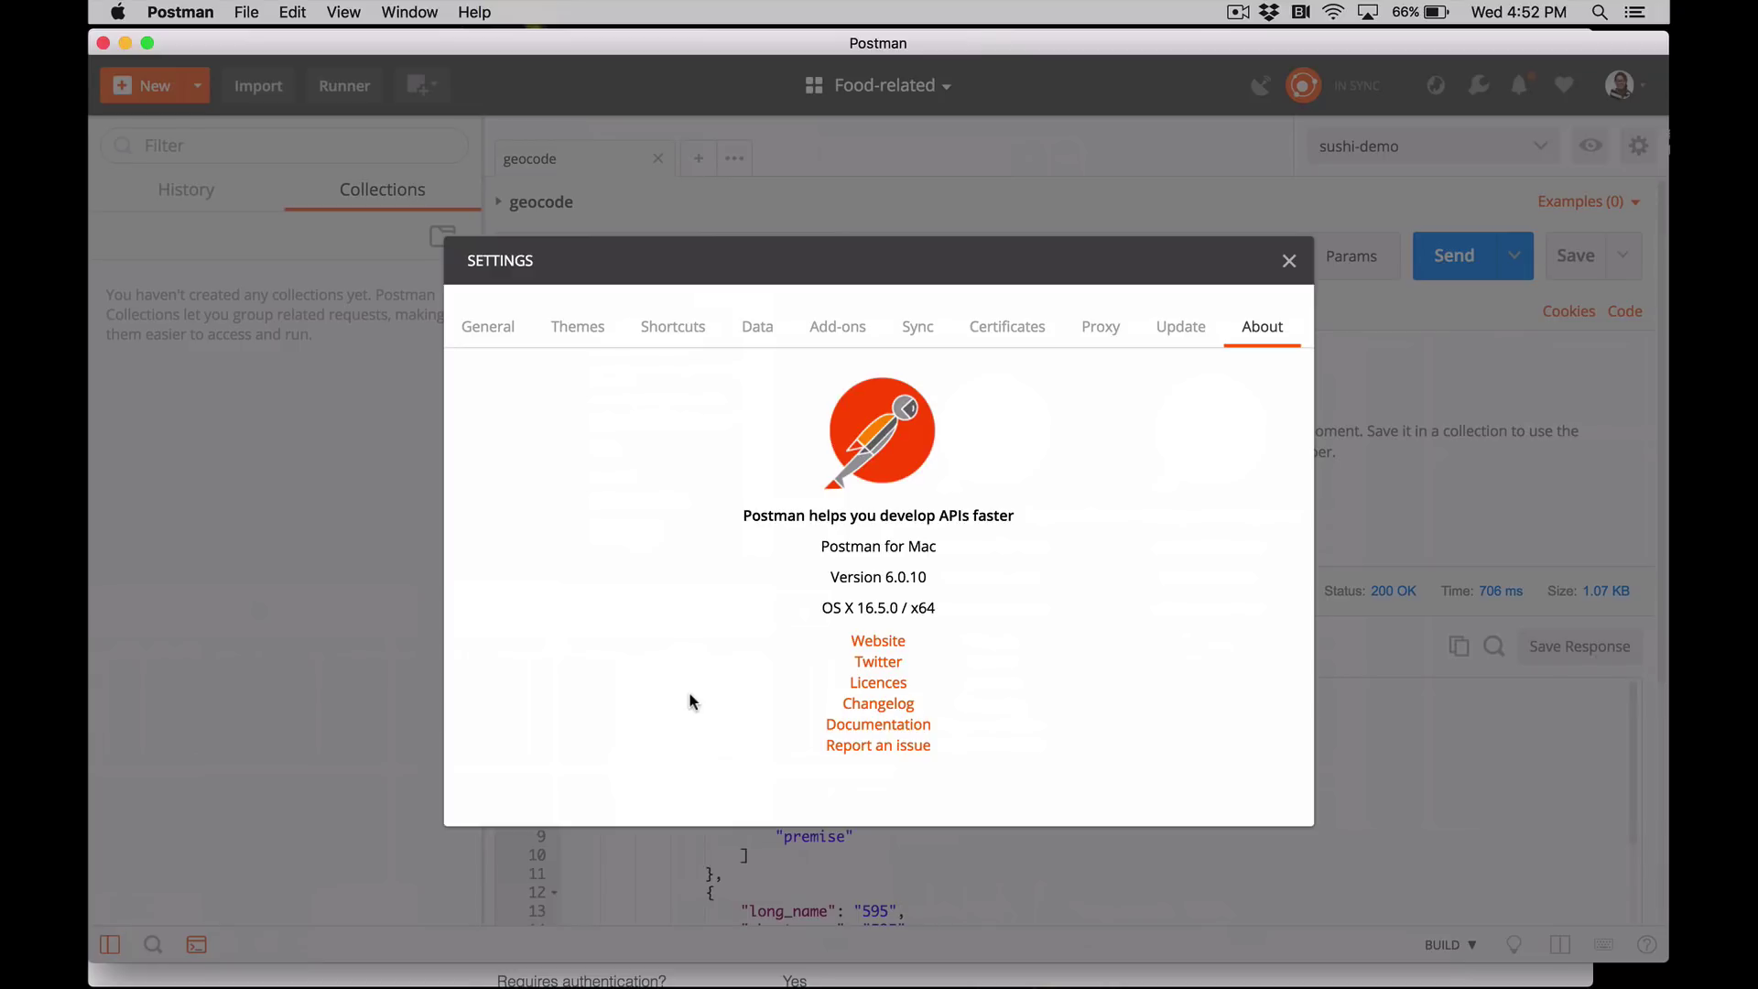
- Confirm the Postman for Mac version 6.0.10 in Settings > About, then close Settings
{"action": "left_click_drag", "start_coordinate": [820, 547], "coordinate": [933, 575]}
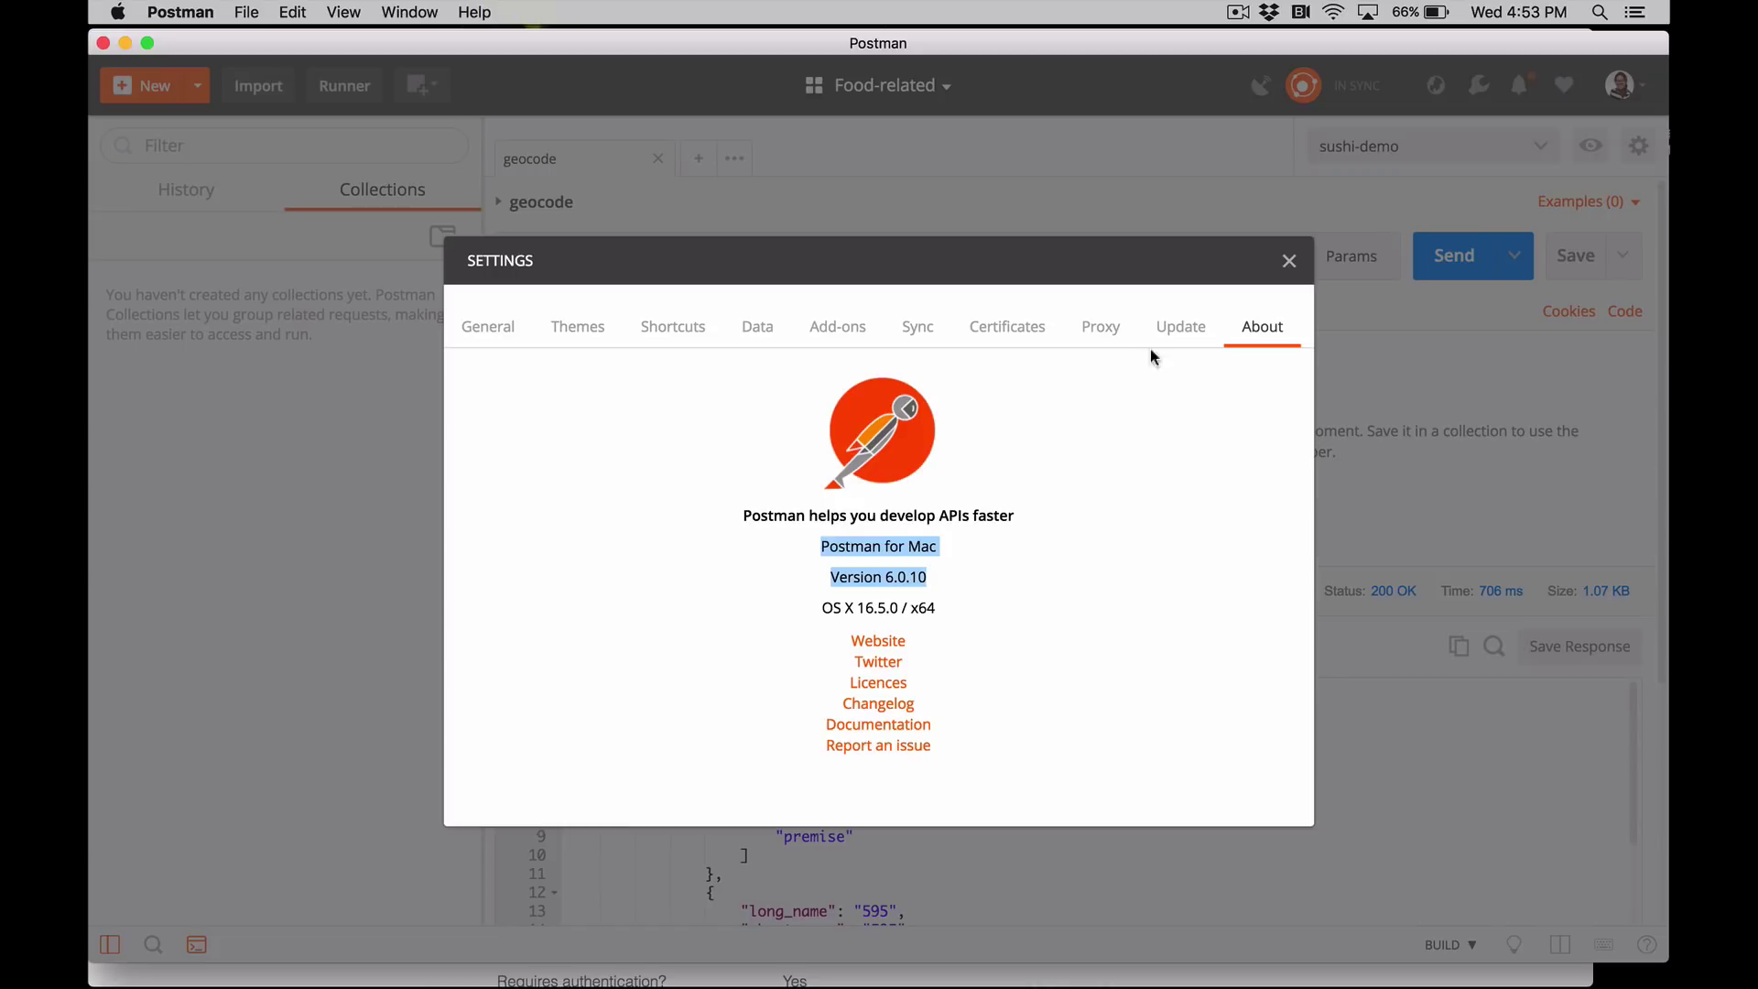
{"action": "left_click", "coordinate": [1289, 263]}
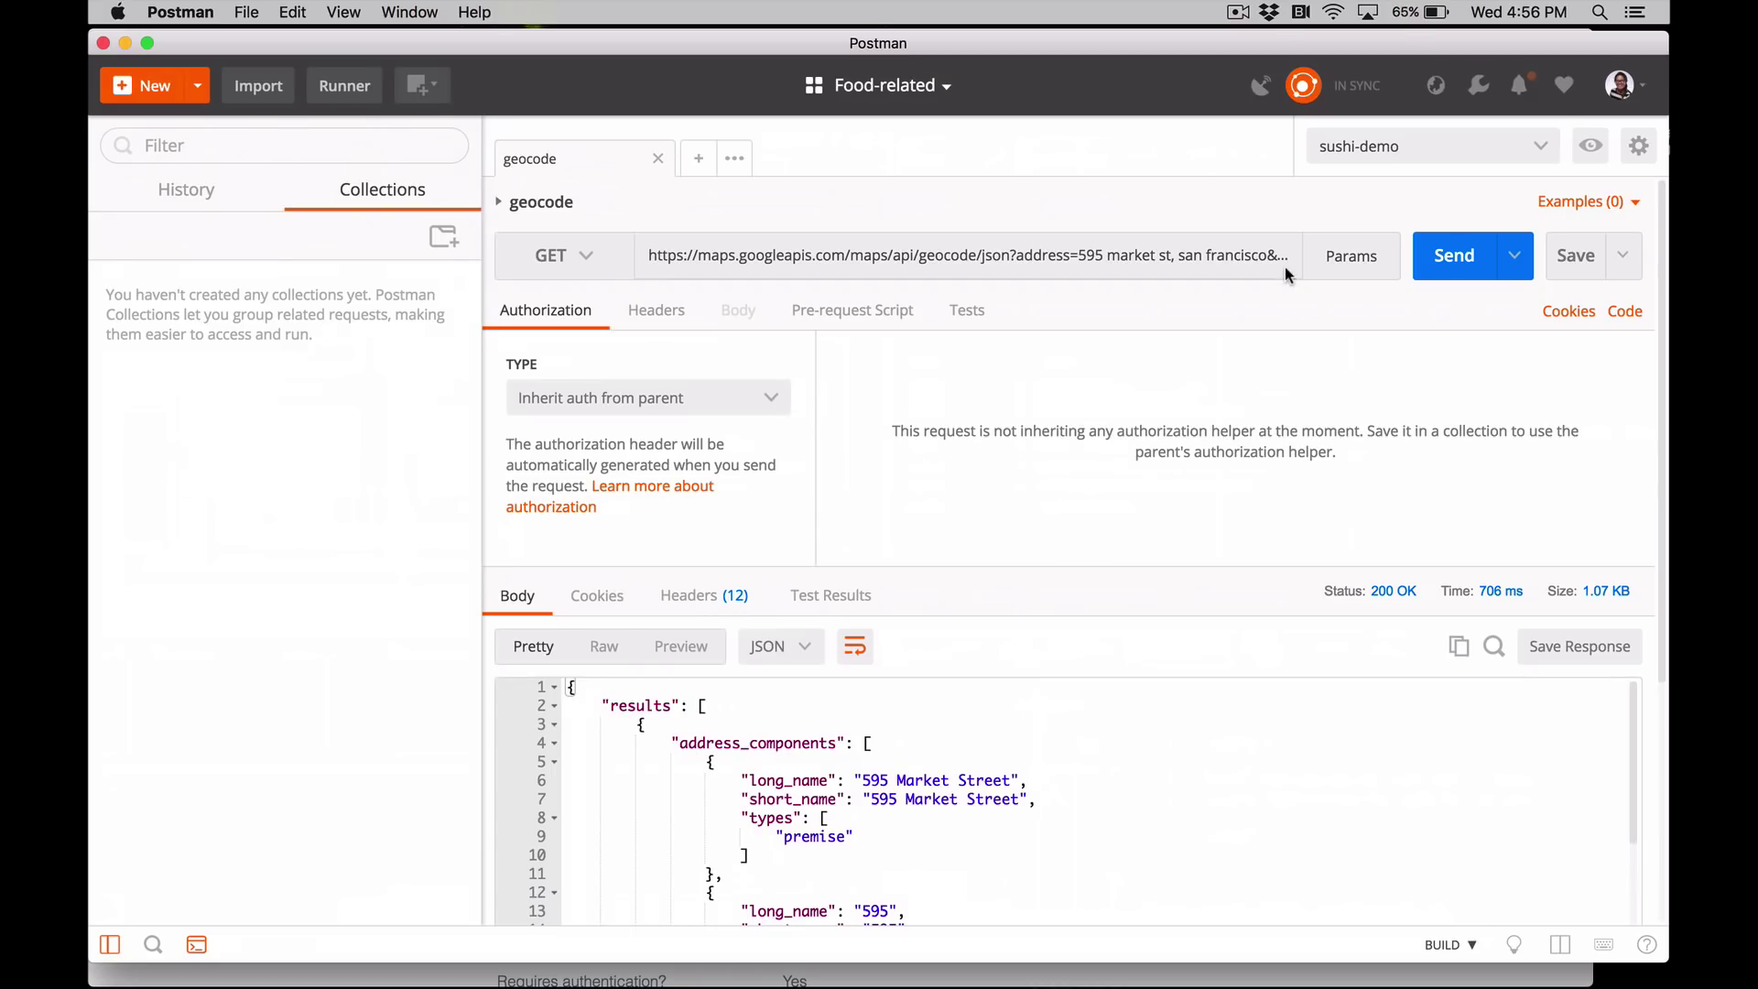
- Save the geocode request into a newly created 'sushi-demo' collection and check it in the sidebar
{"action": "left_click", "coordinate": [1577, 261]}
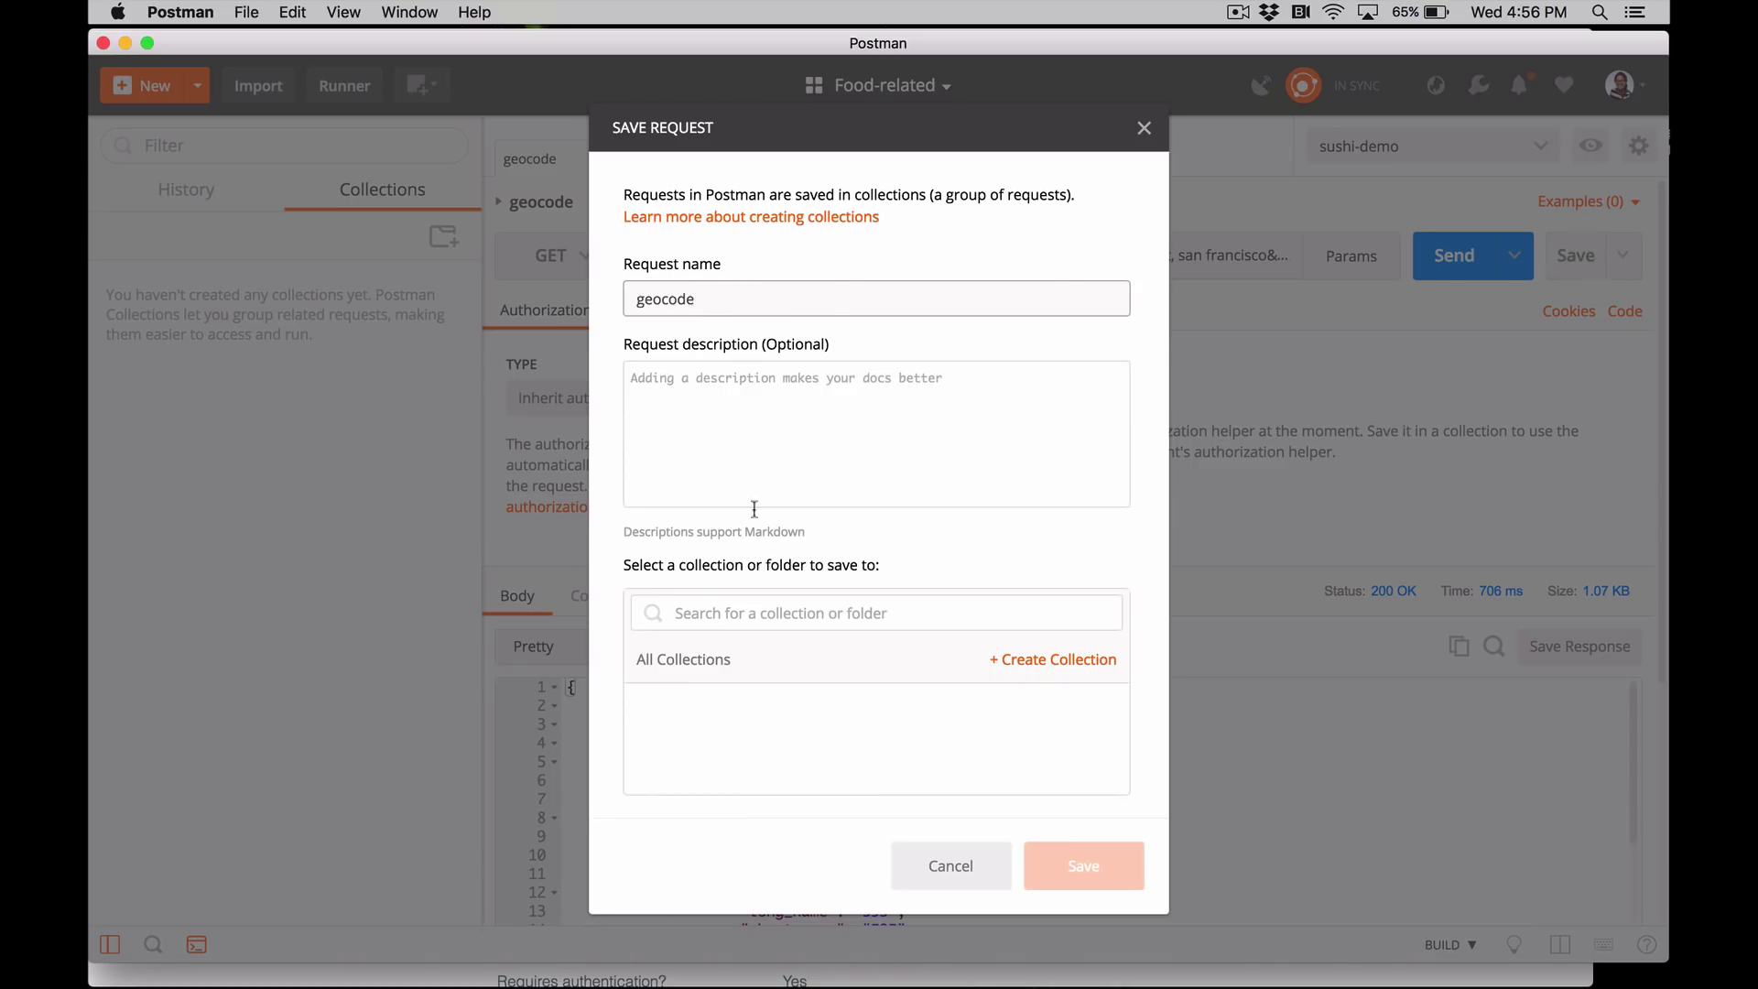
{"action": "left_click", "coordinate": [777, 612]}
{"action": "type", "text": "sushi-demo"}
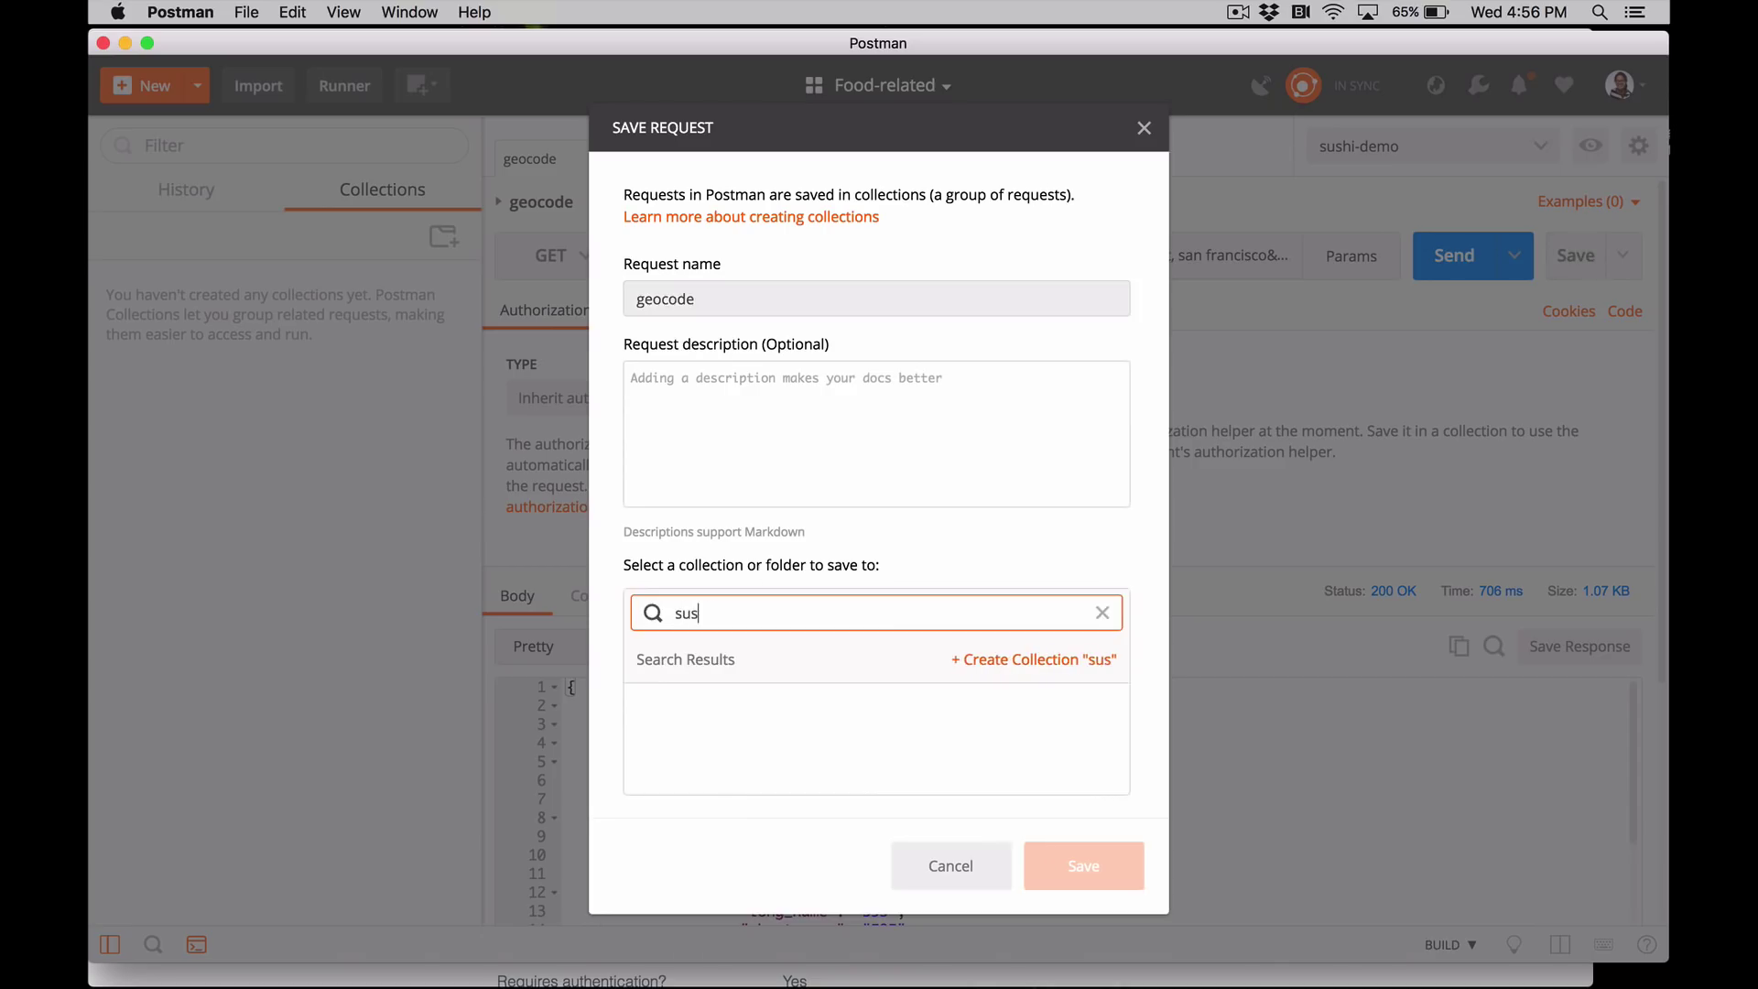
{"action": "left_click", "coordinate": [1042, 665]}
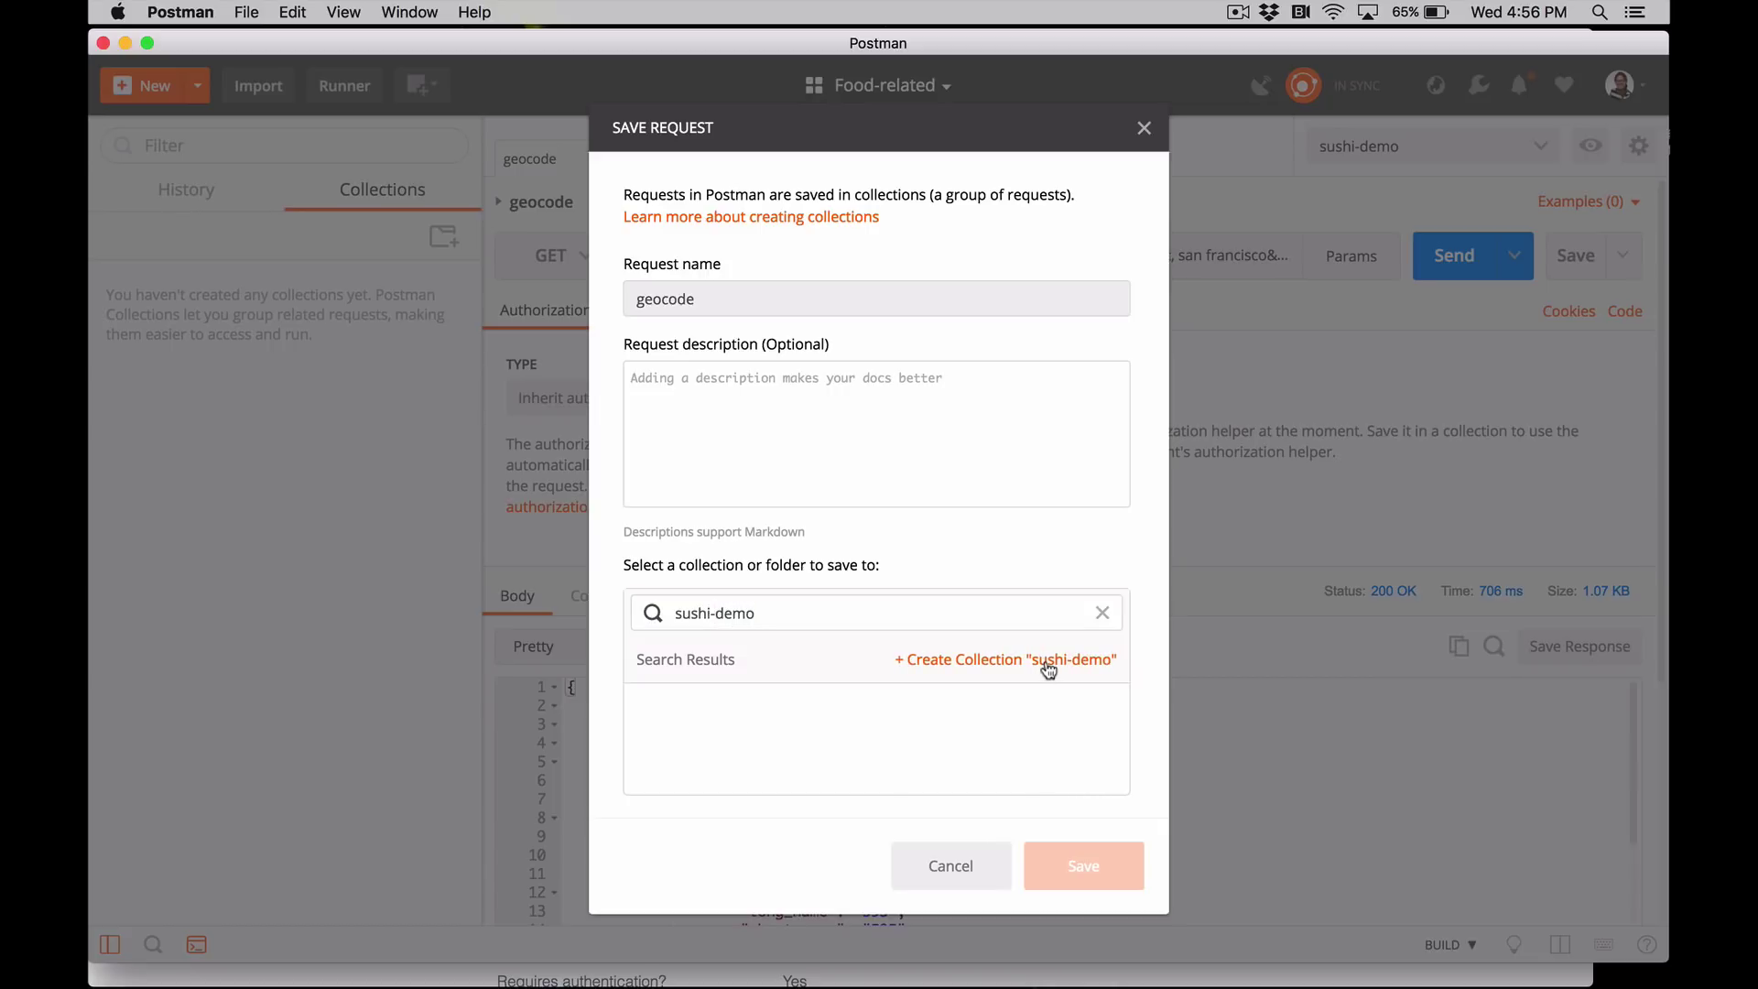
{"action": "left_click", "coordinate": [883, 730]}
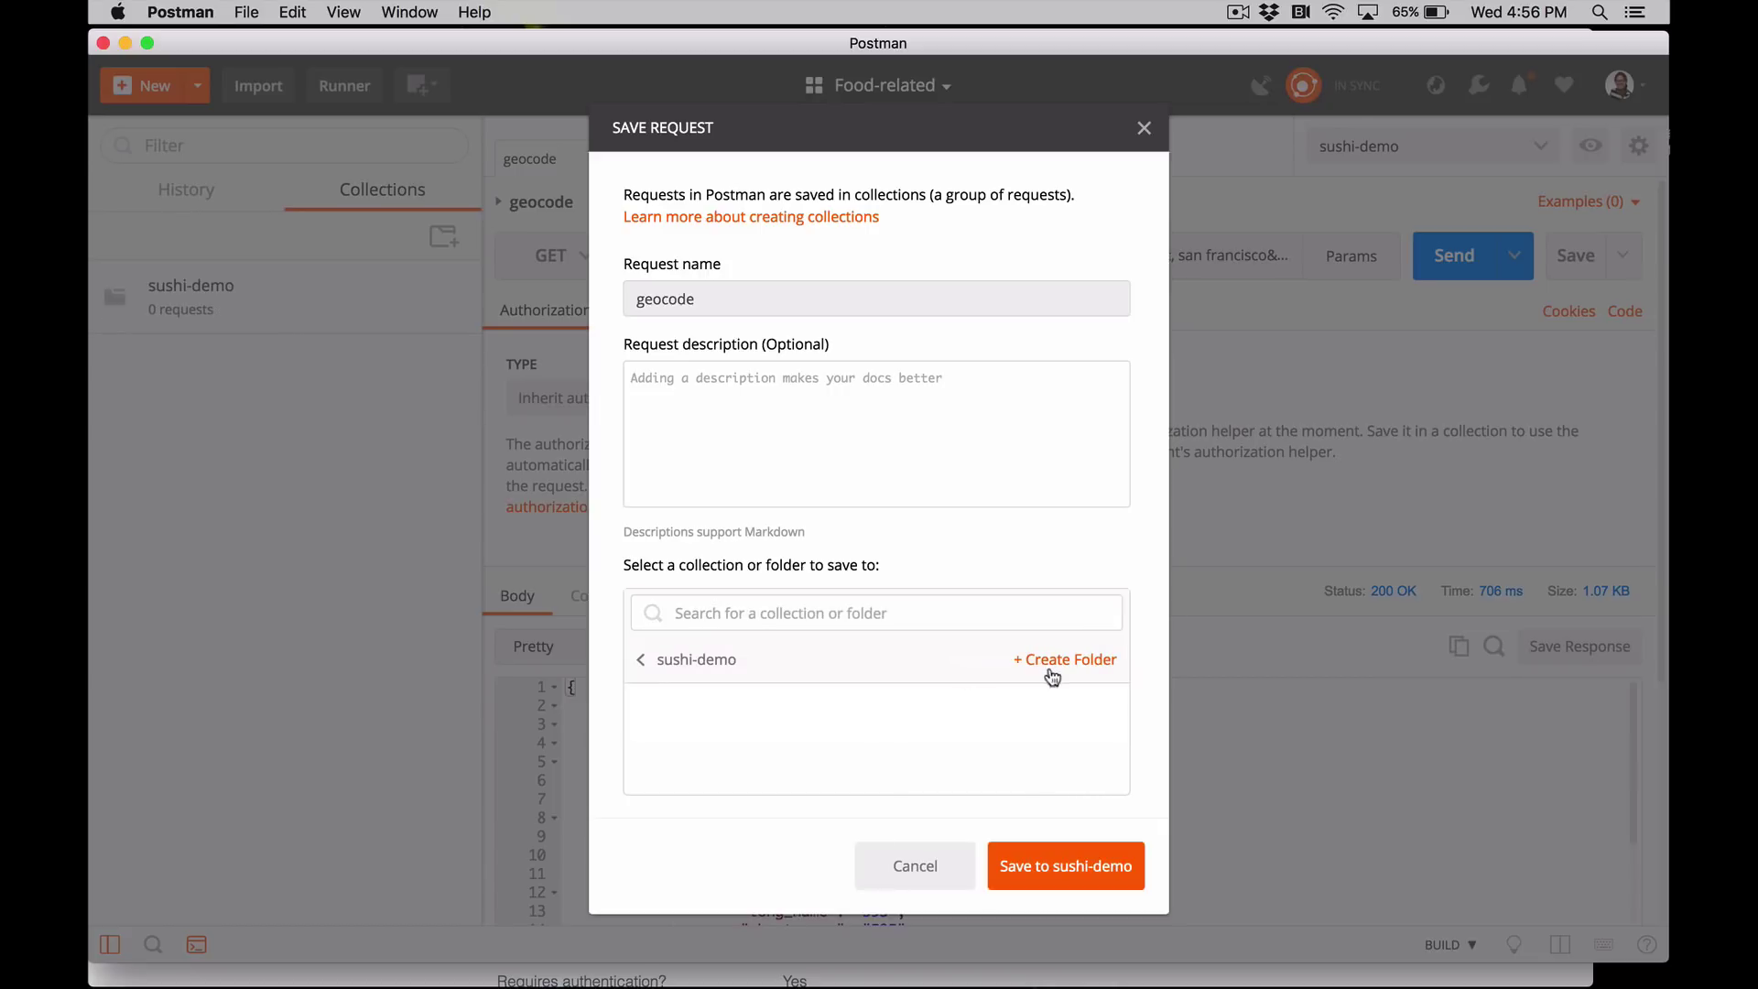
{"action": "left_click", "coordinate": [1054, 865]}
{"action": "left_click", "coordinate": [267, 287]}
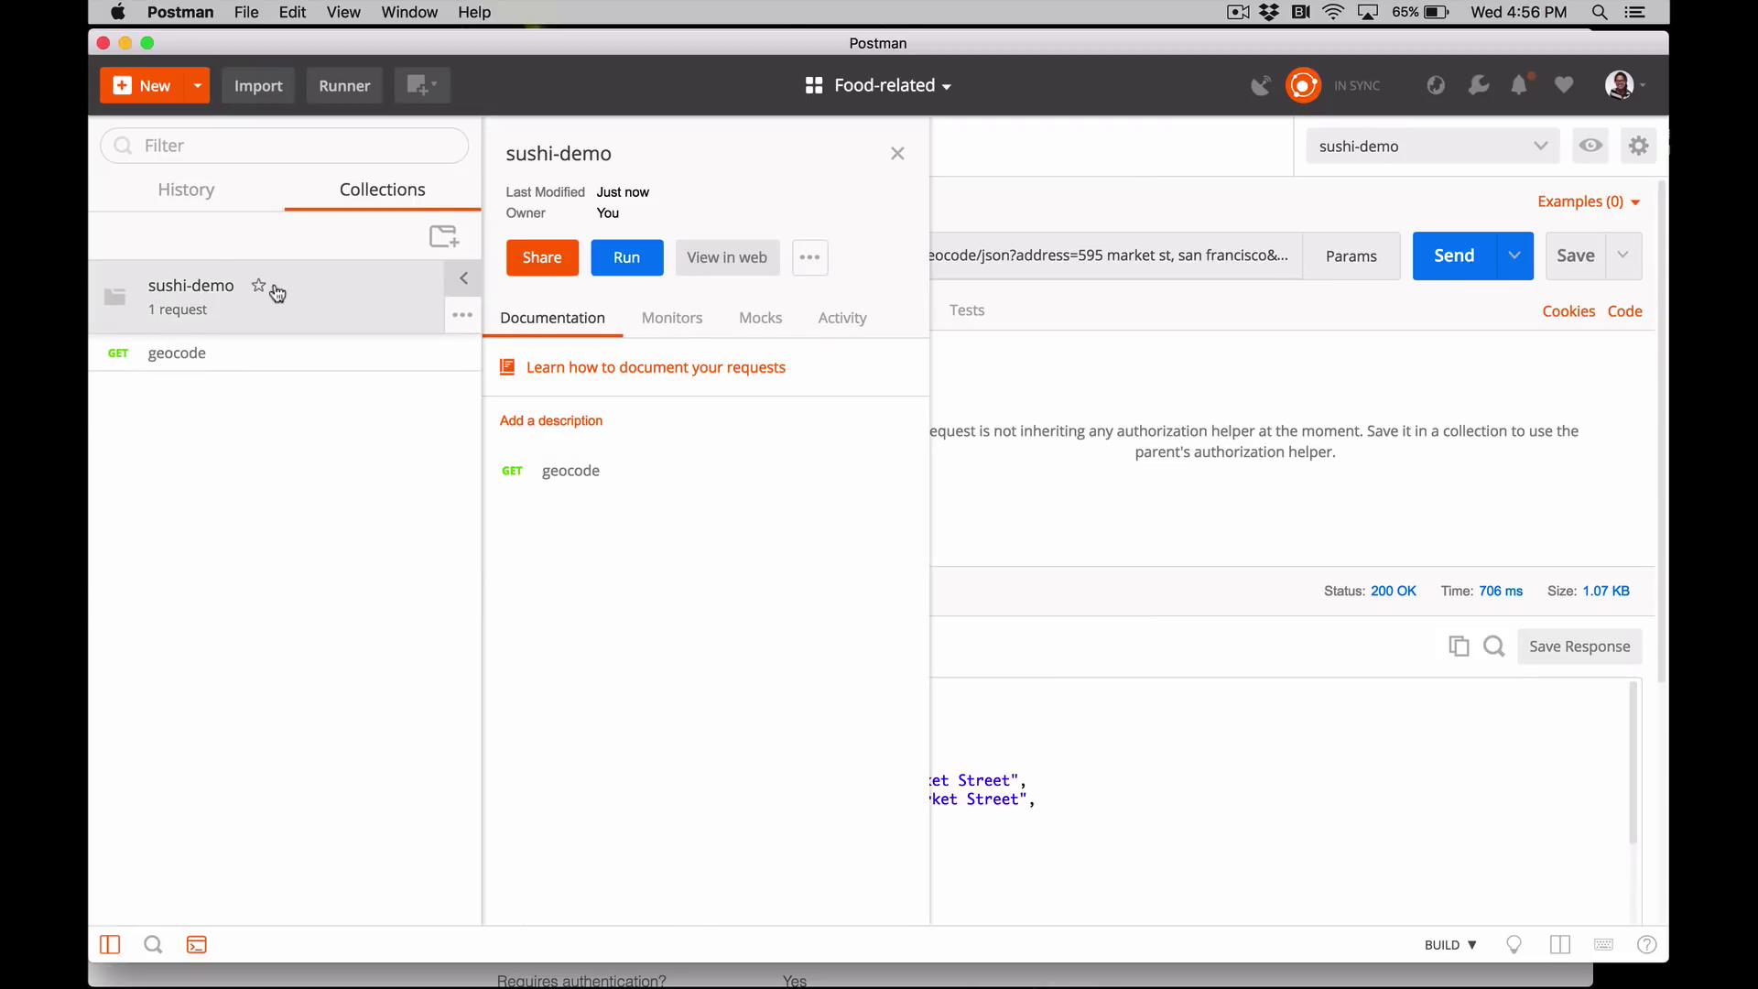
{"action": "left_click", "coordinate": [295, 353]}
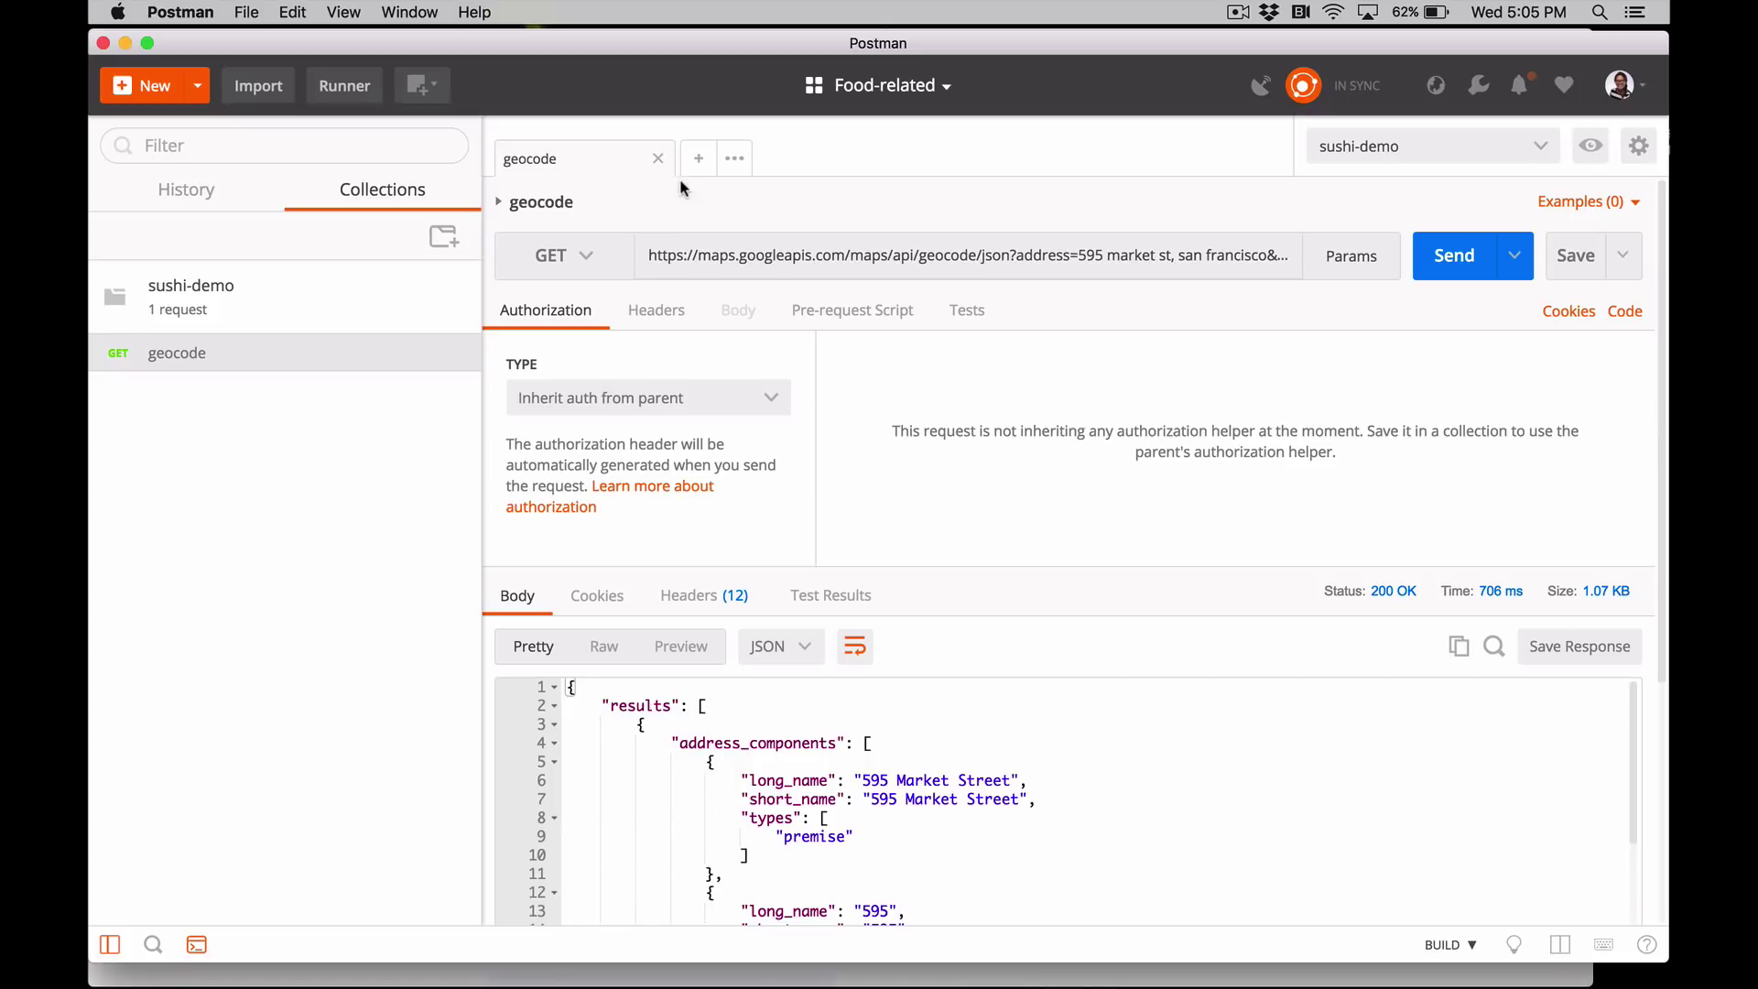
{"action": "left_click", "coordinate": [698, 160]}
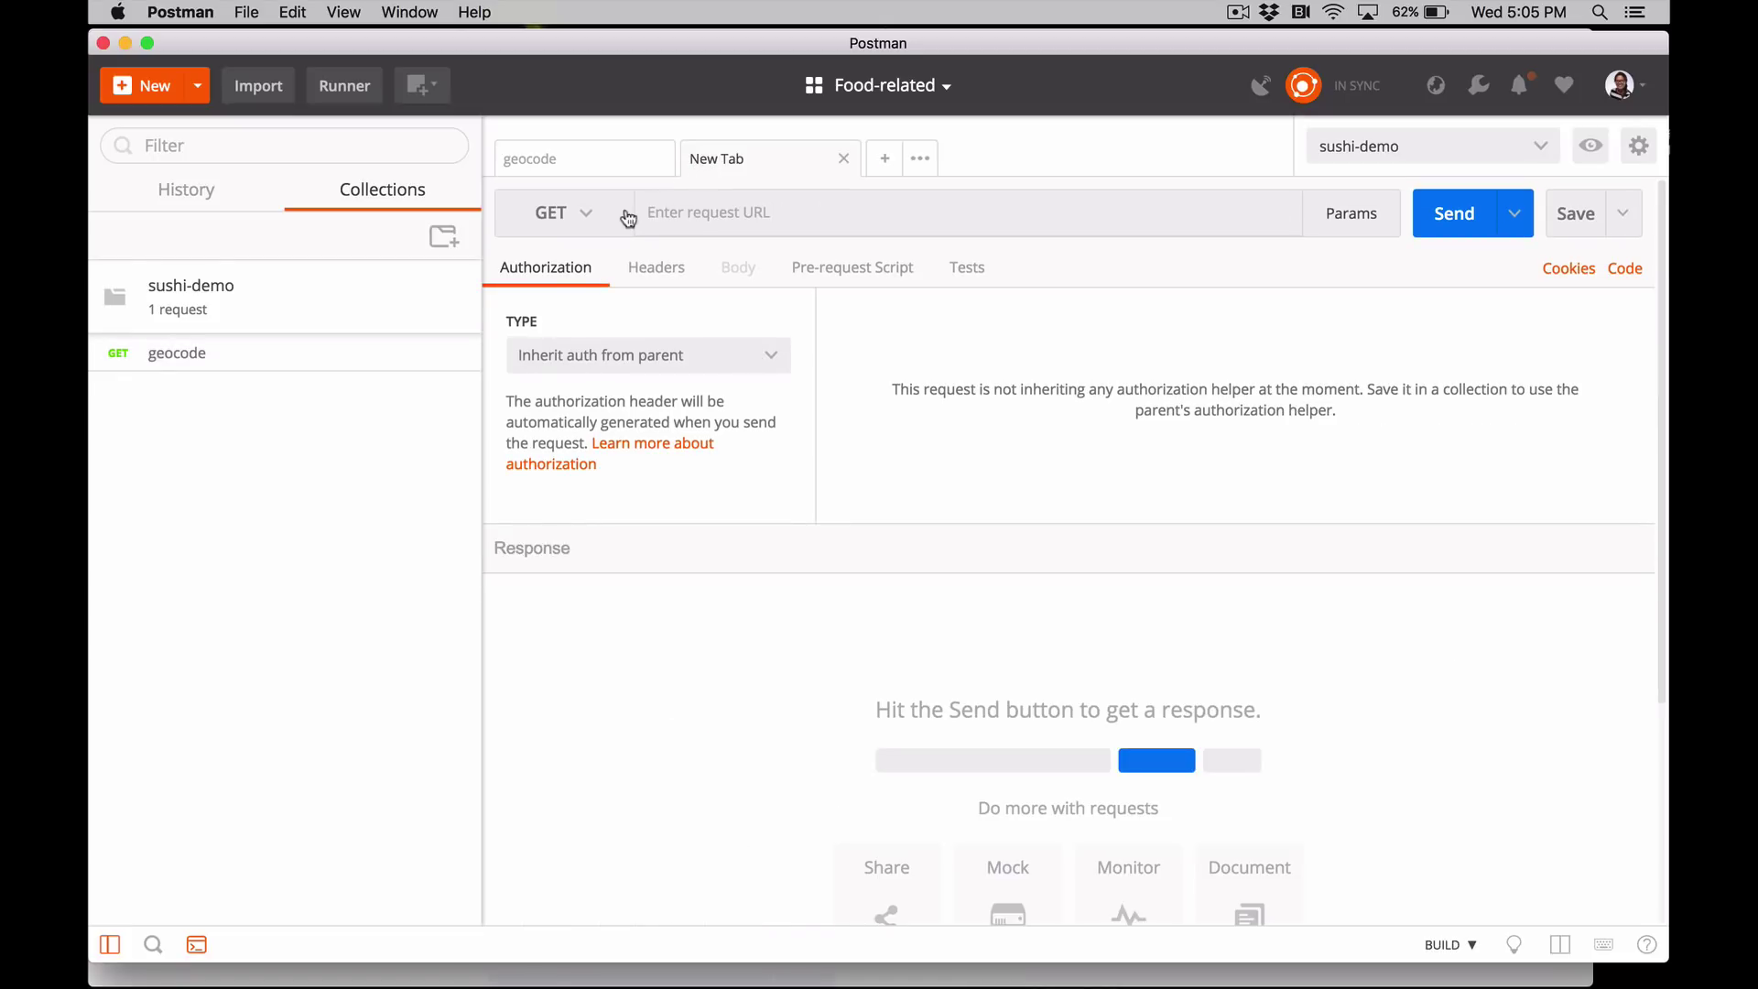
{"action": "left_click", "coordinate": [586, 218]}
{"action": "left_click", "coordinate": [589, 223]}
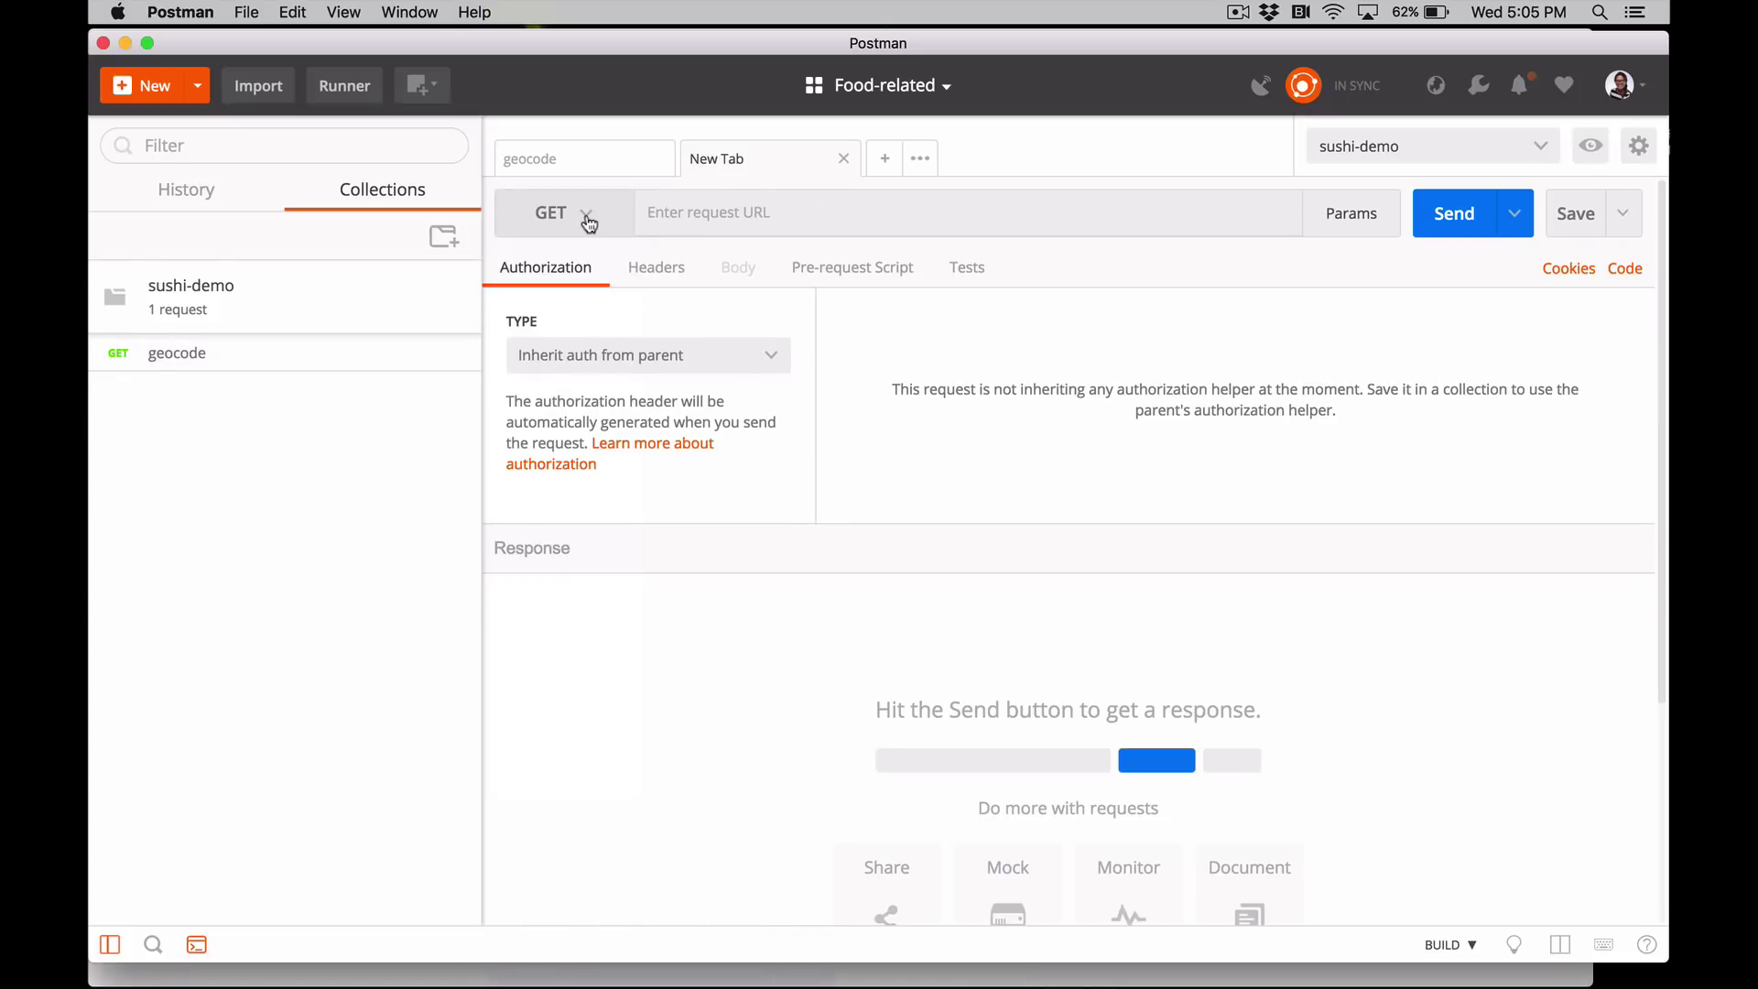
{"action": "left_click", "coordinate": [683, 212]}
{"action": "key", "text": "super+v"}
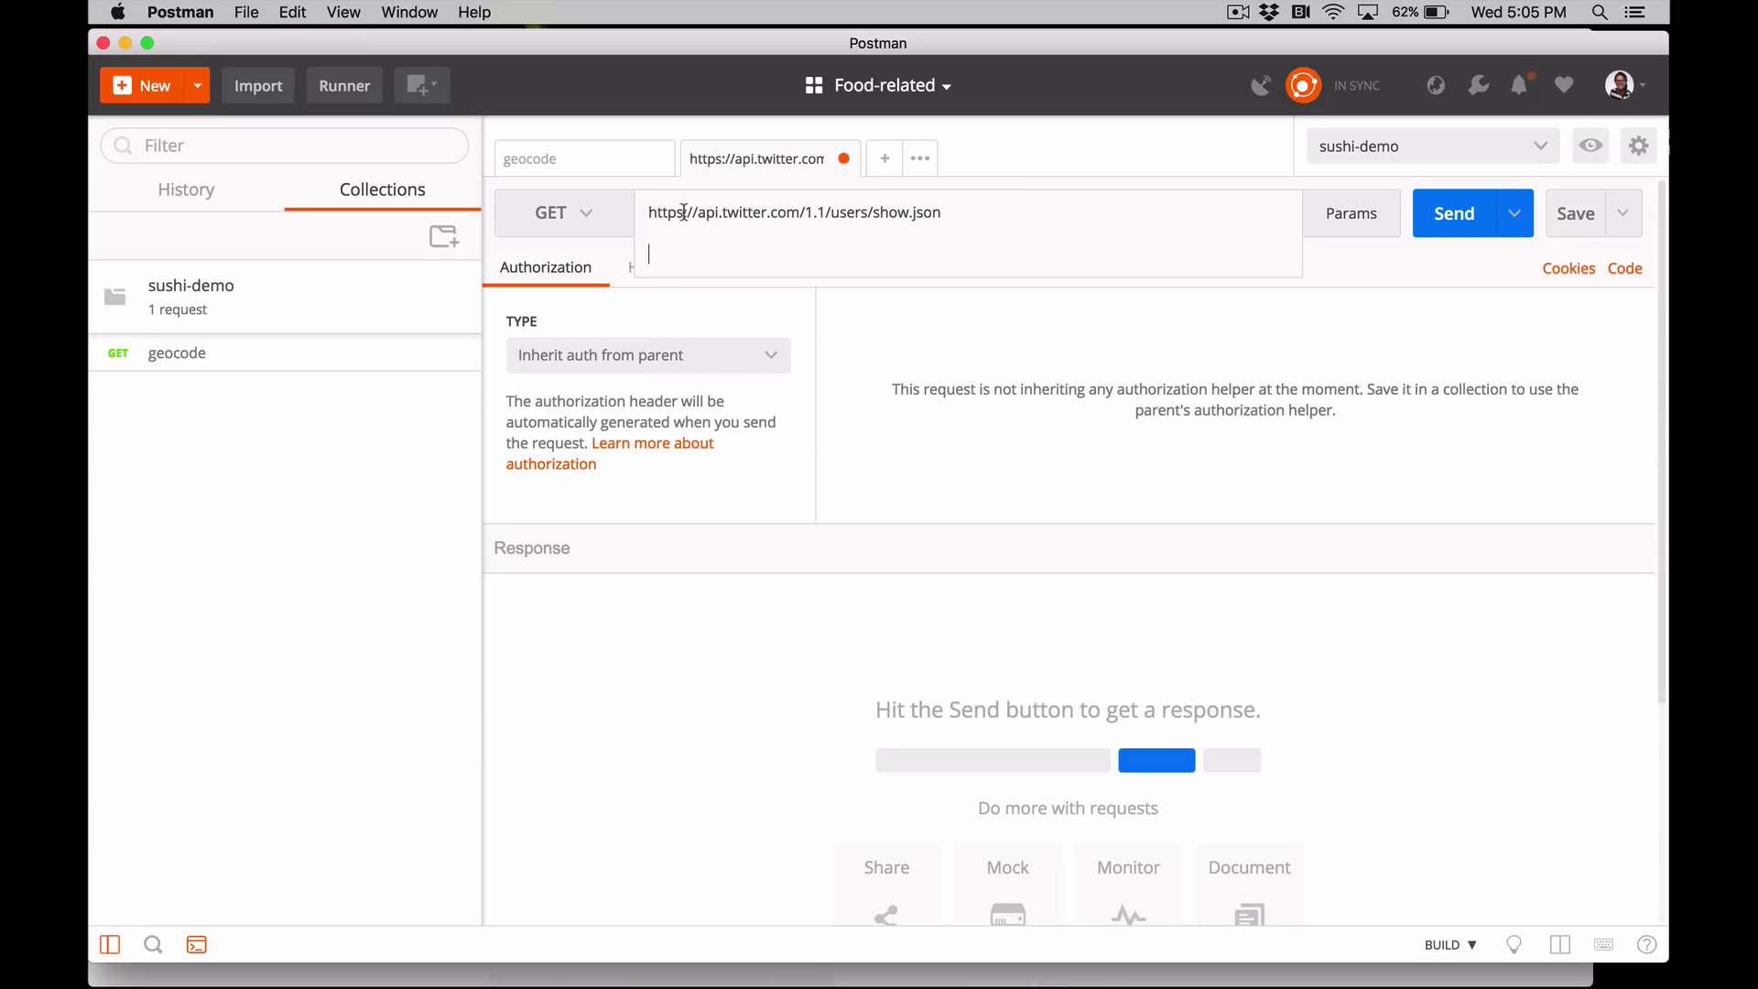
{"action": "left_click", "coordinate": [1358, 214]}
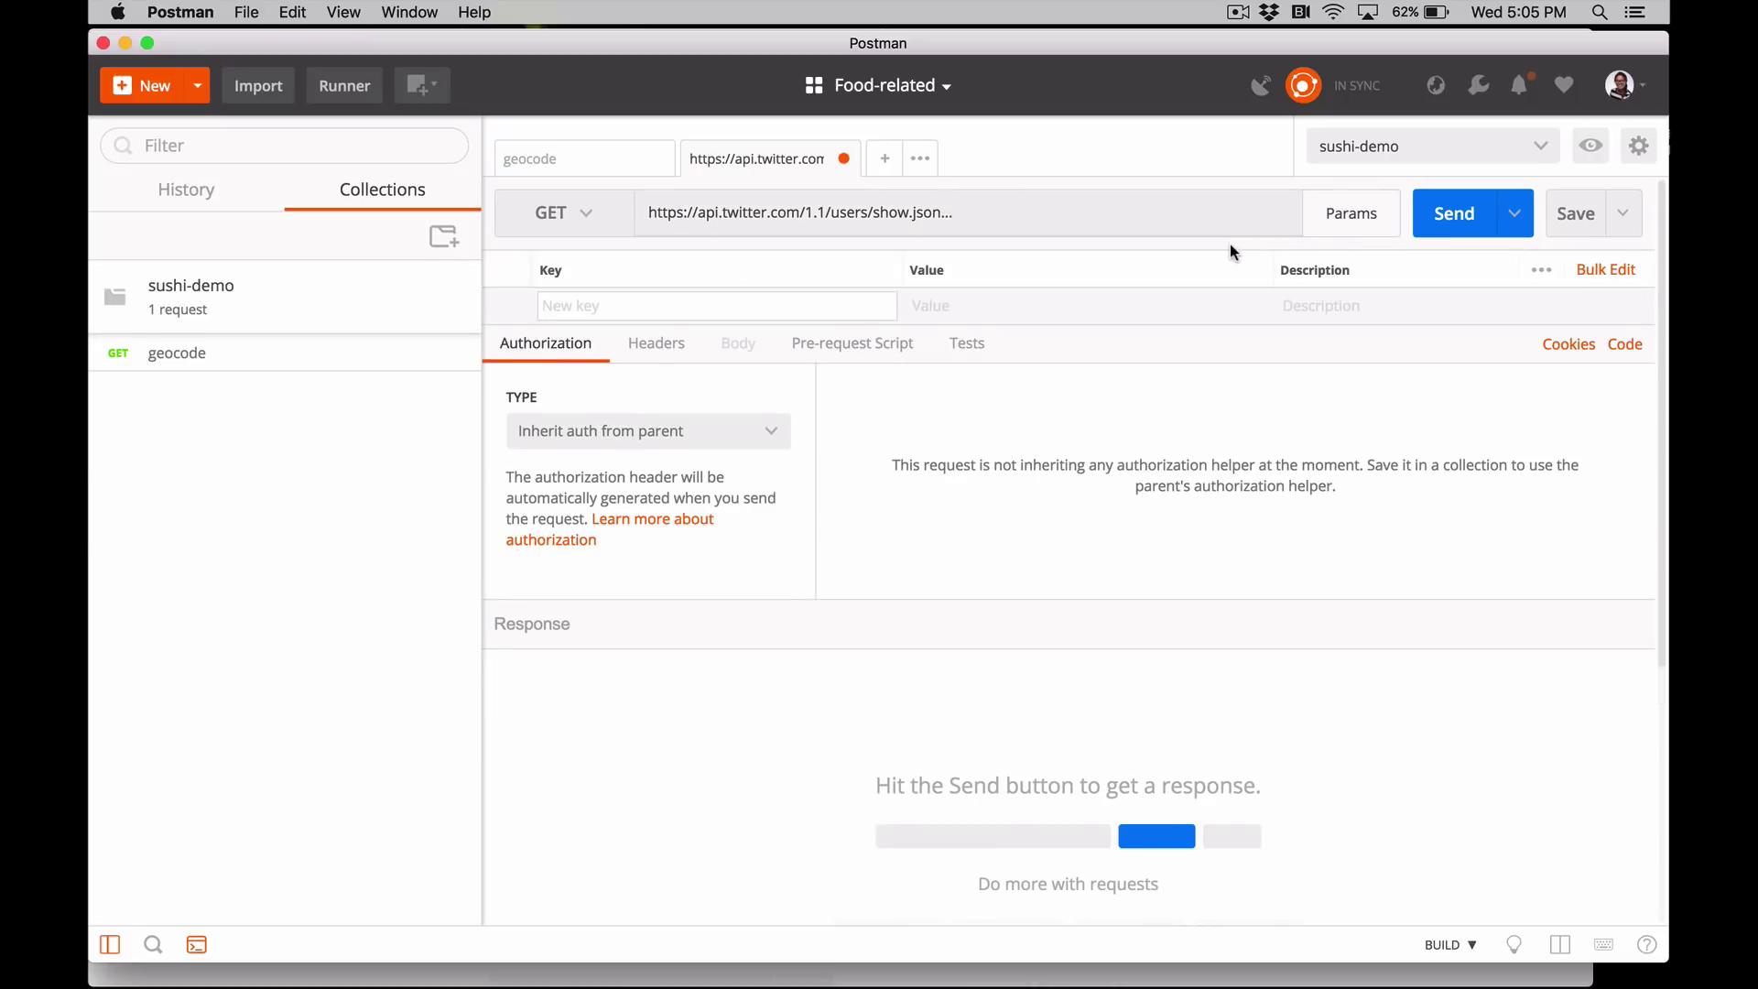
{"action": "type", "text": "screen_nam"}
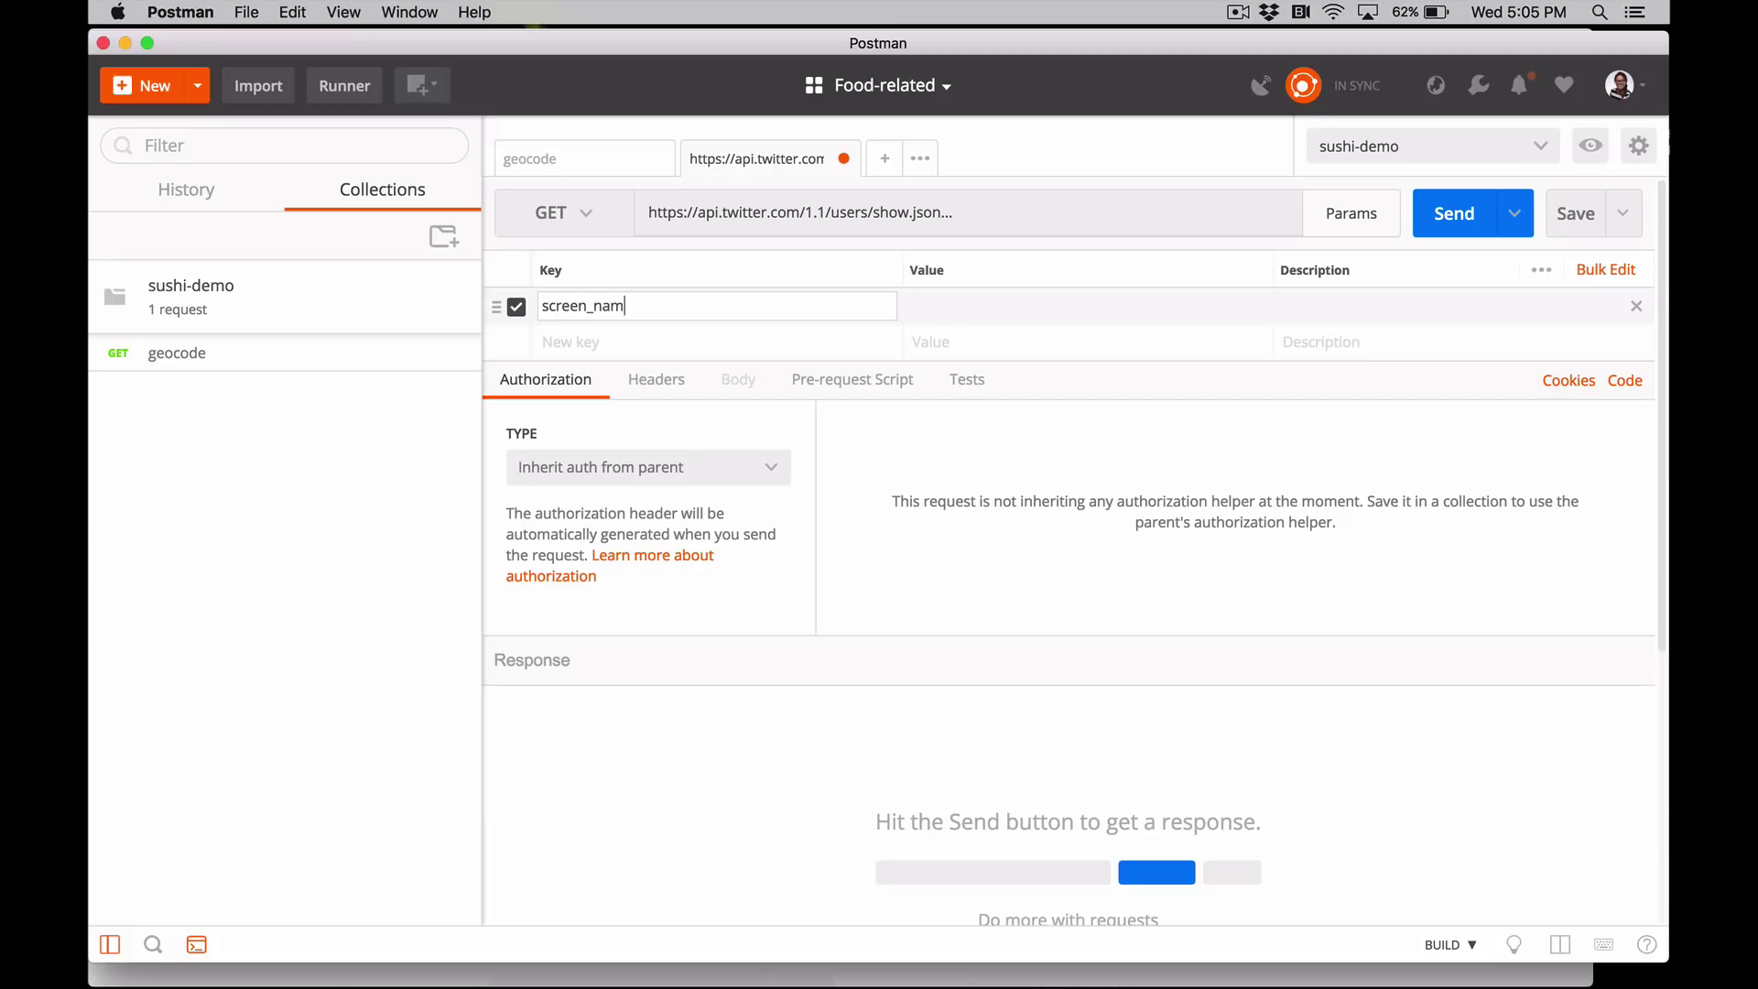
{"action": "type", "text": "e"}
{"action": "key", "text": "Tab"}
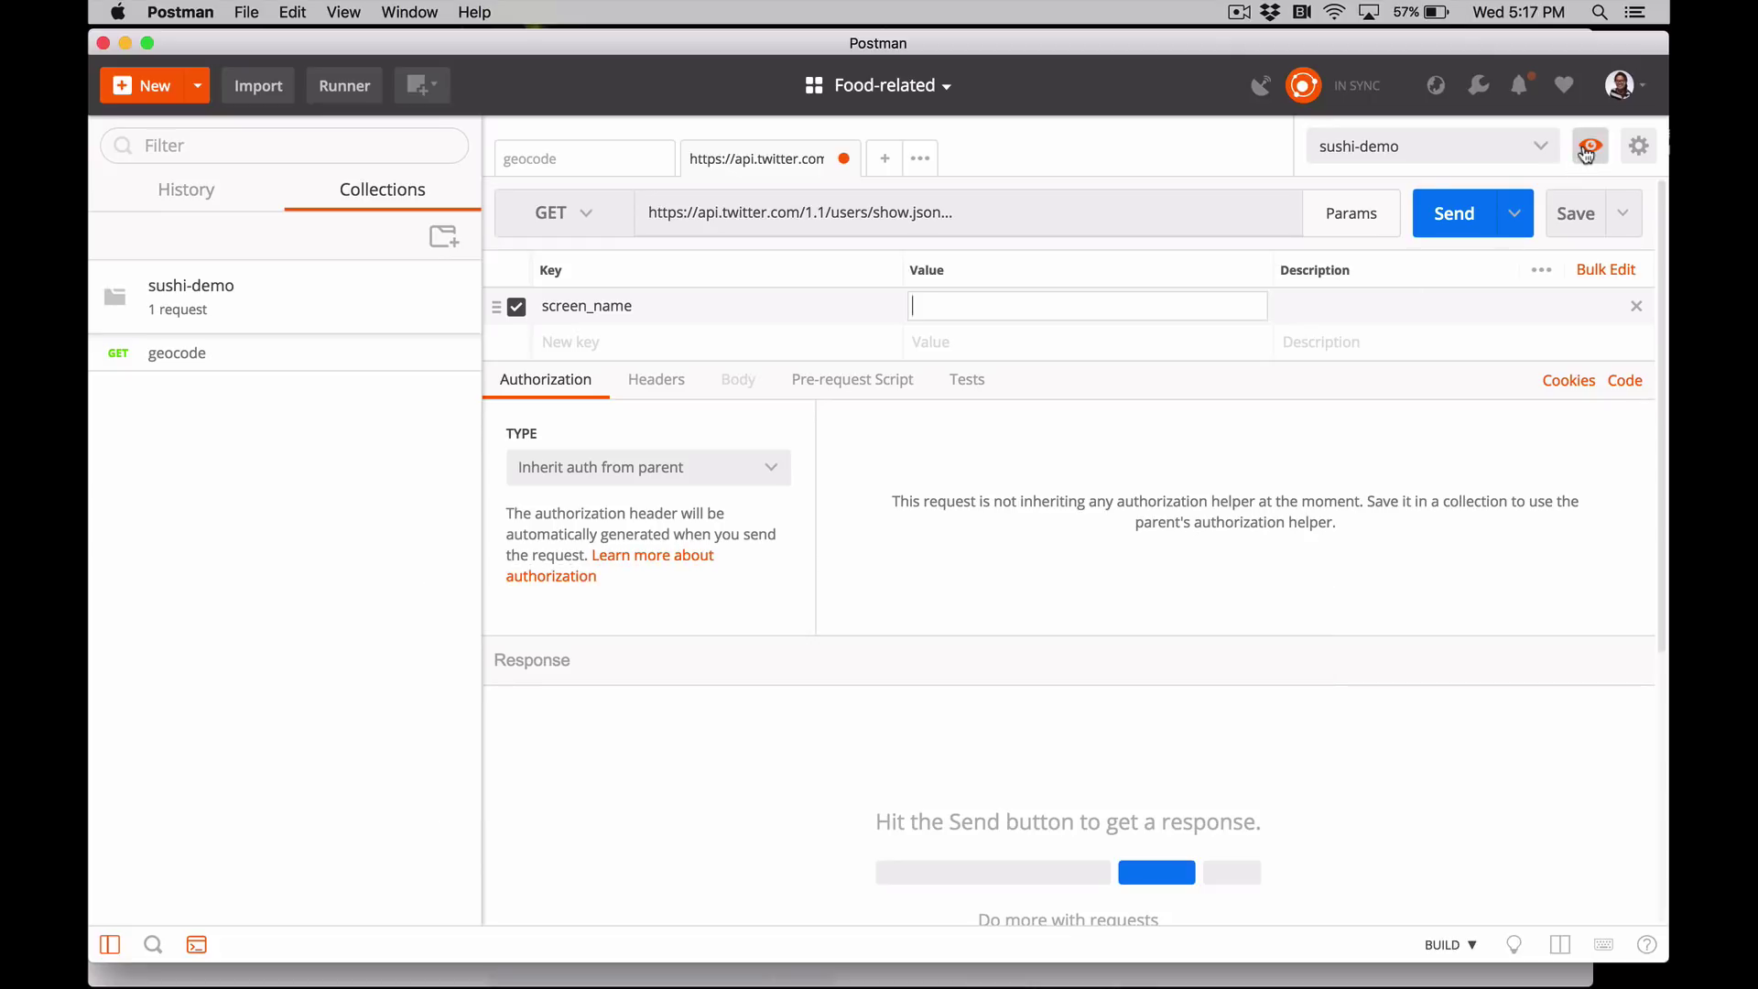
- Add variable myTwitterHandle, holding the user's Twitter handle, to the sushi-demo environment and update it
{"action": "left_click", "coordinate": [1588, 148]}
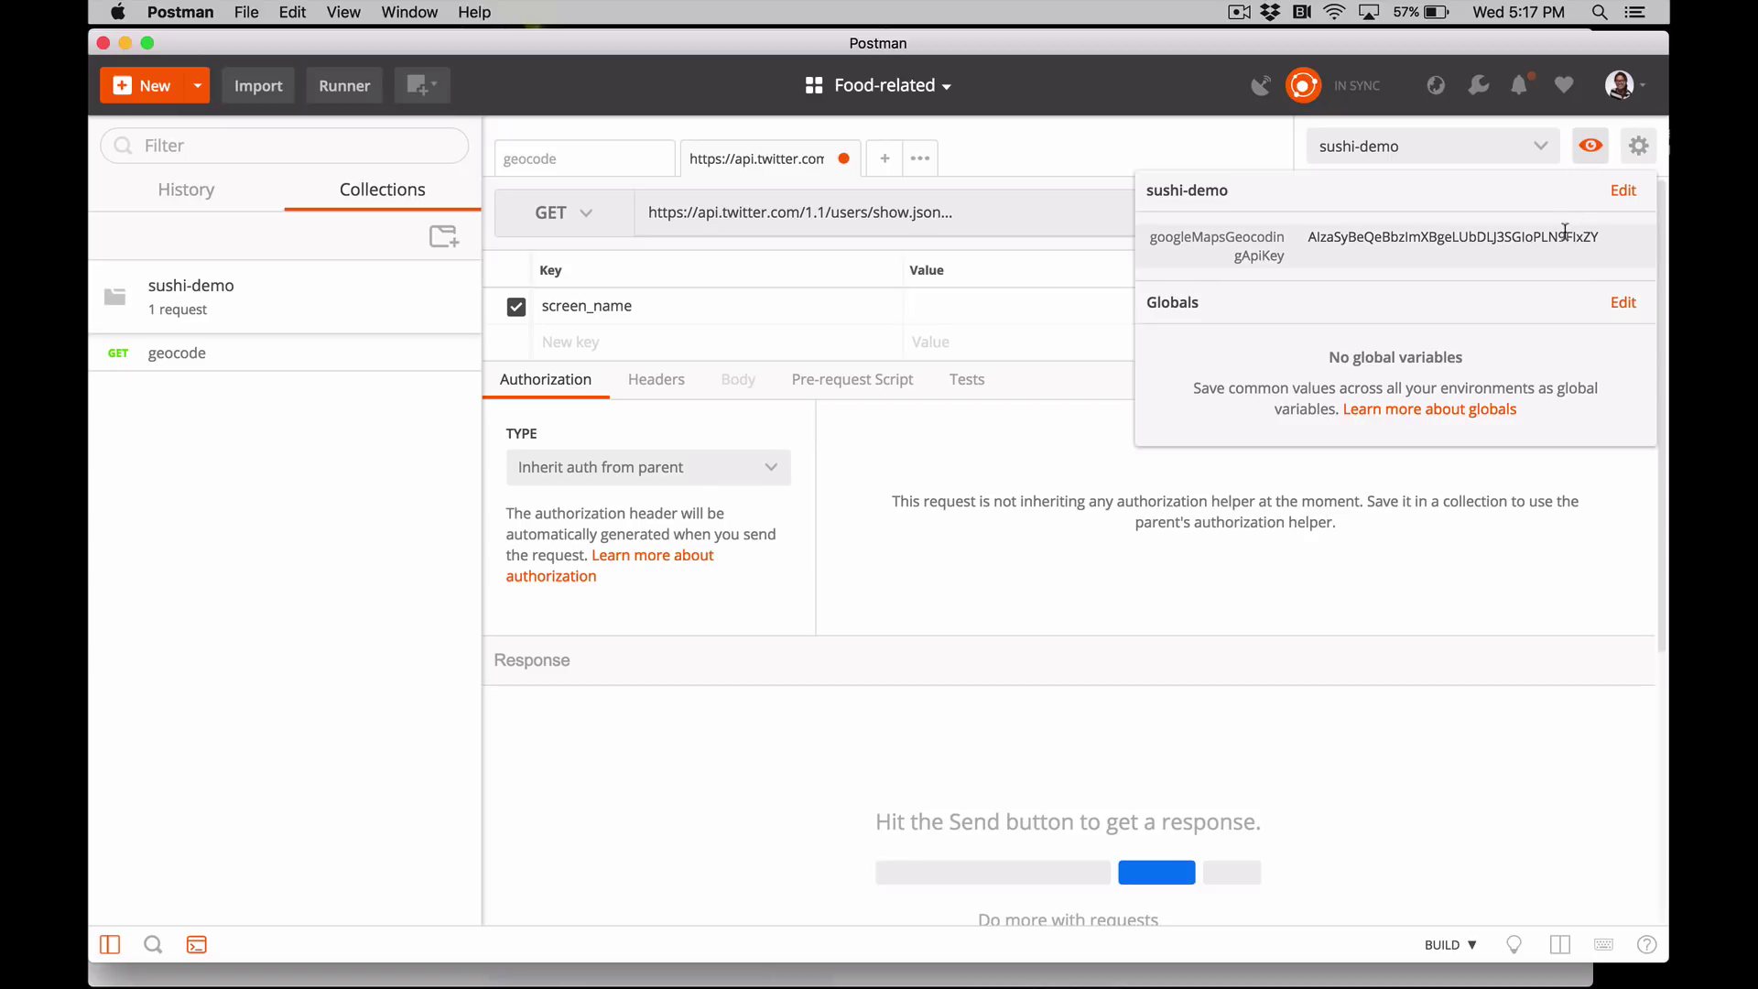
{"action": "left_click", "coordinate": [1622, 190]}
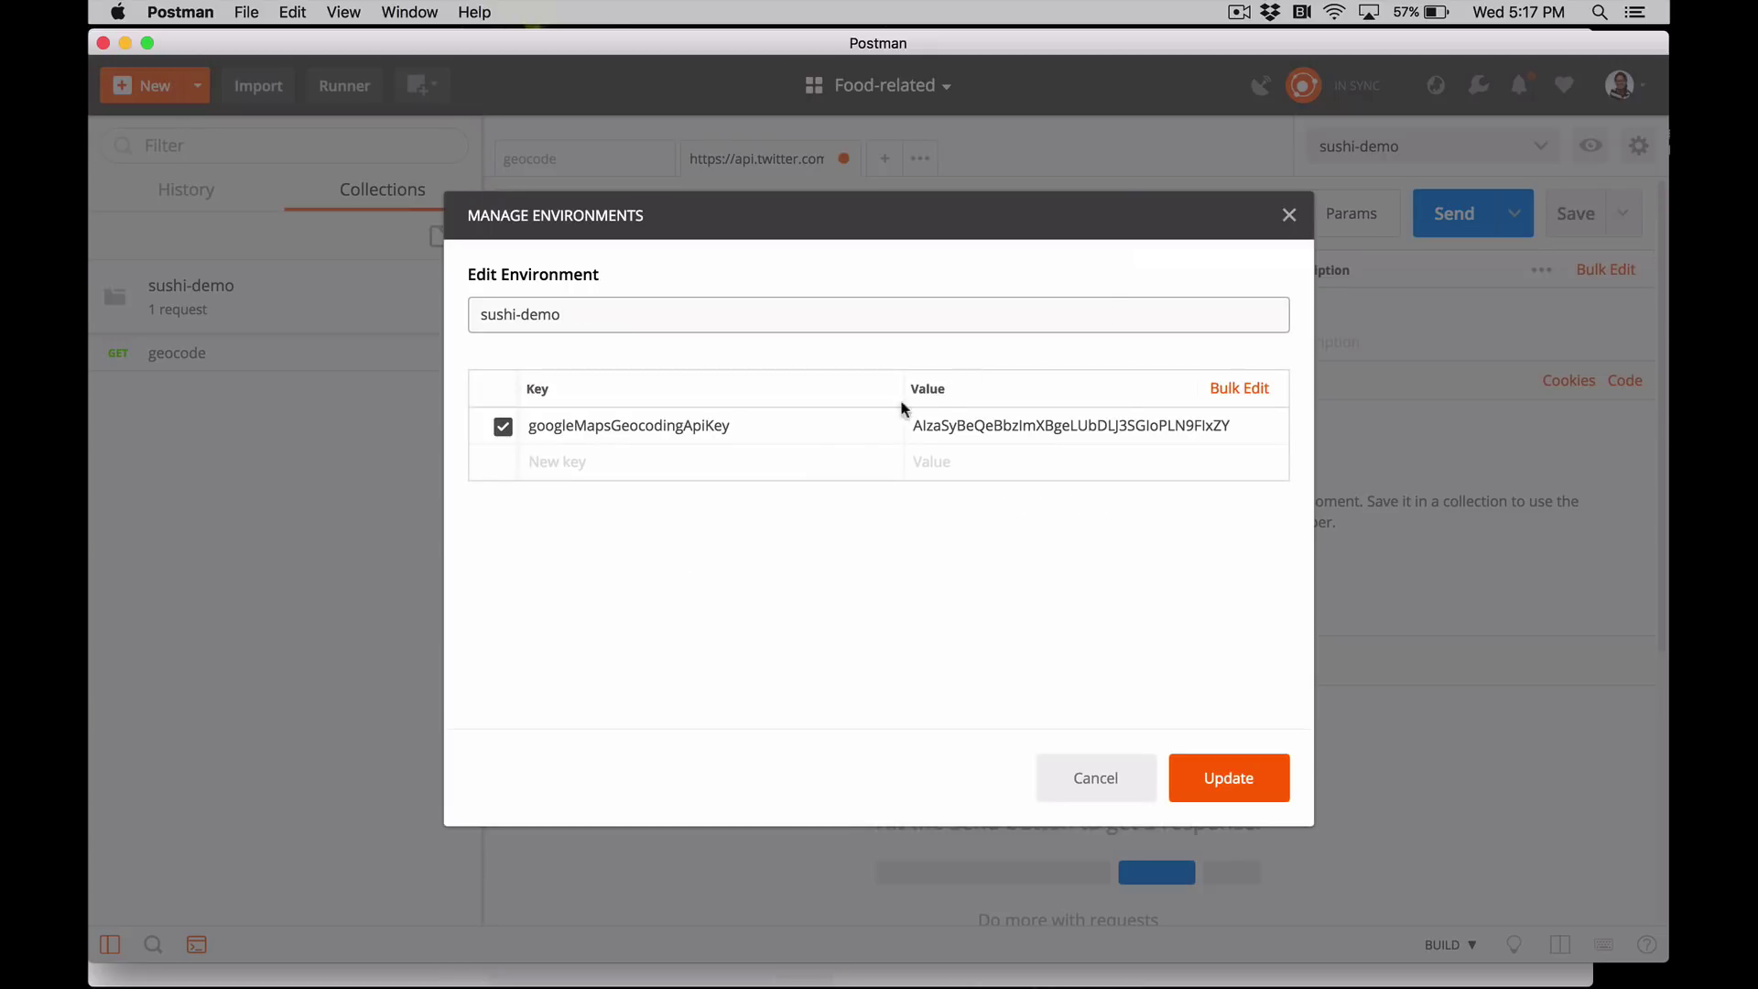
{"action": "left_click", "coordinate": [837, 460]}
{"action": "type", "text": "myTwitt"}
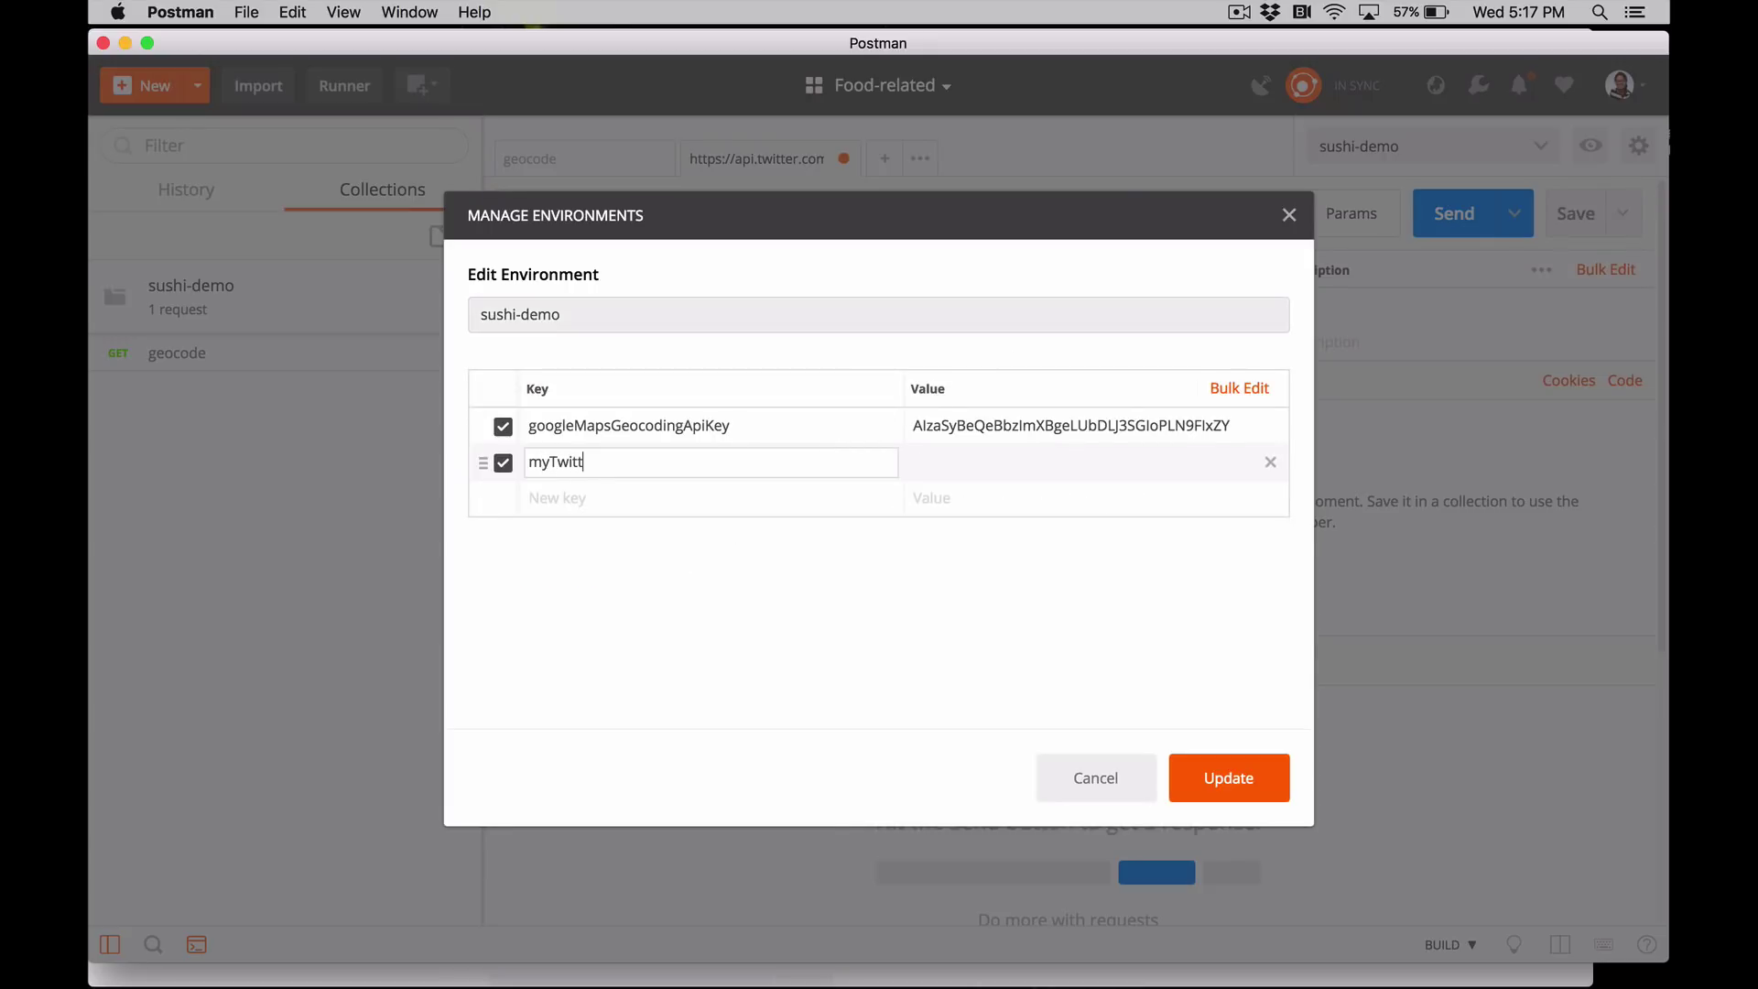
{"action": "type", "text": "erHandle"}
{"action": "key", "text": "Tab"}
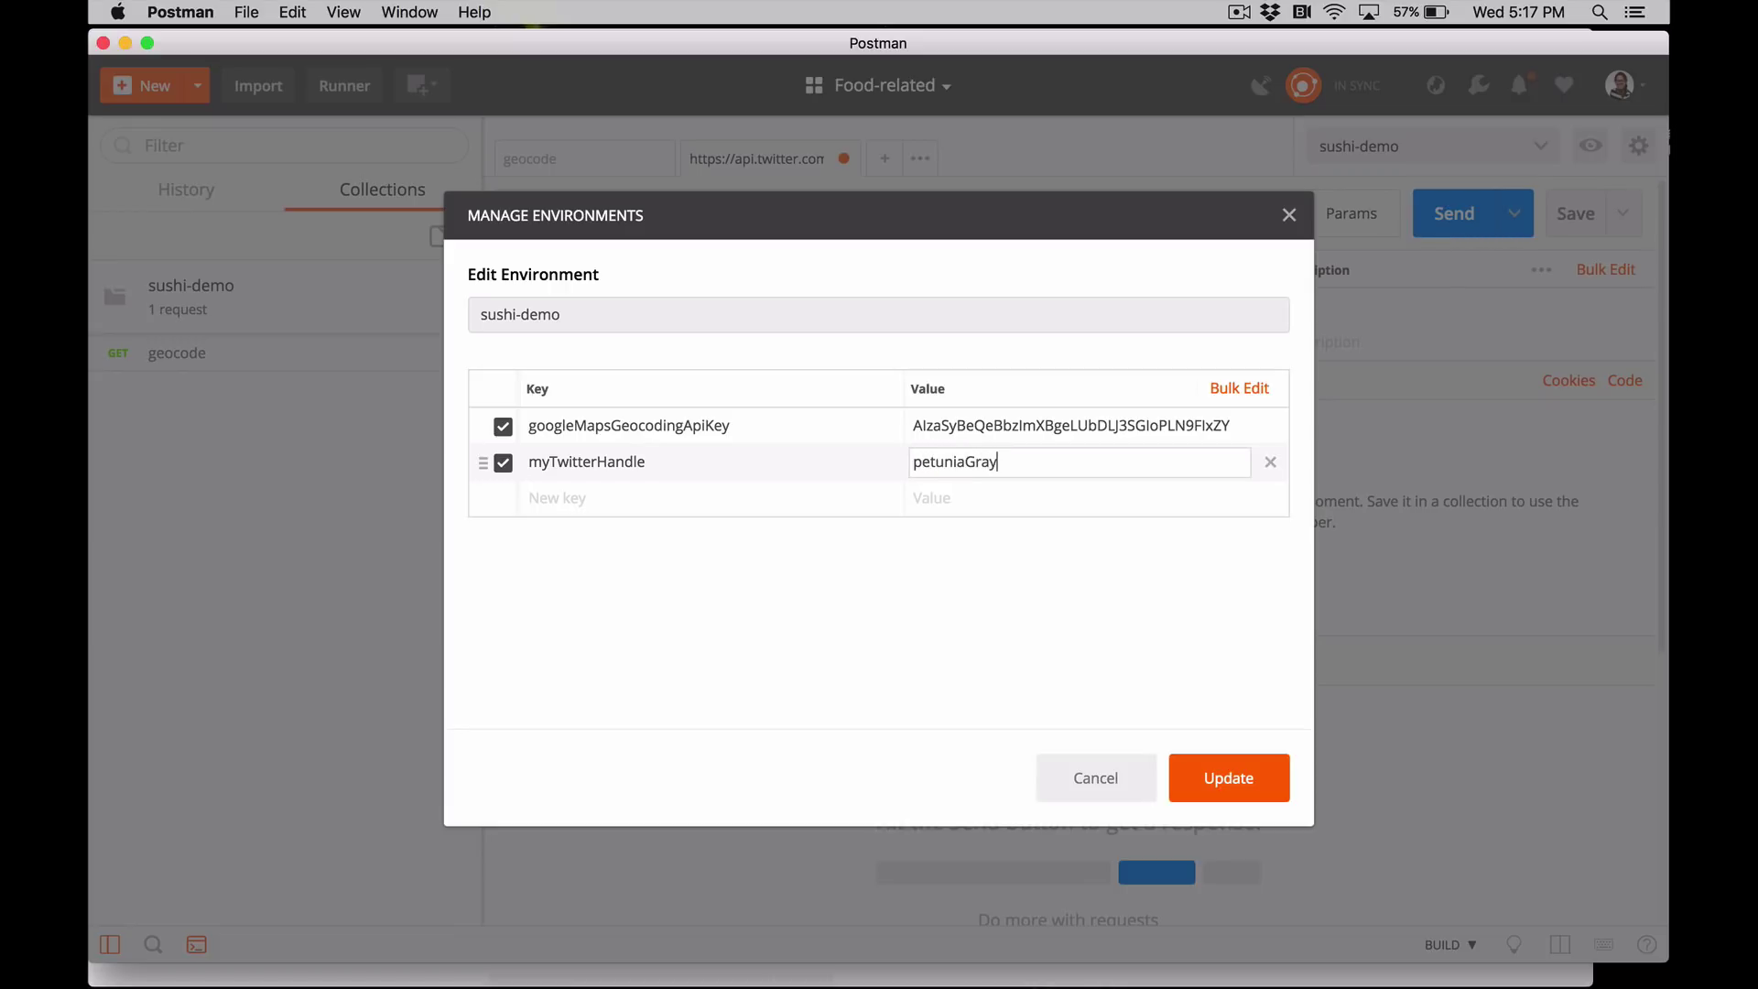
{"action": "left_click", "coordinate": [1201, 780]}
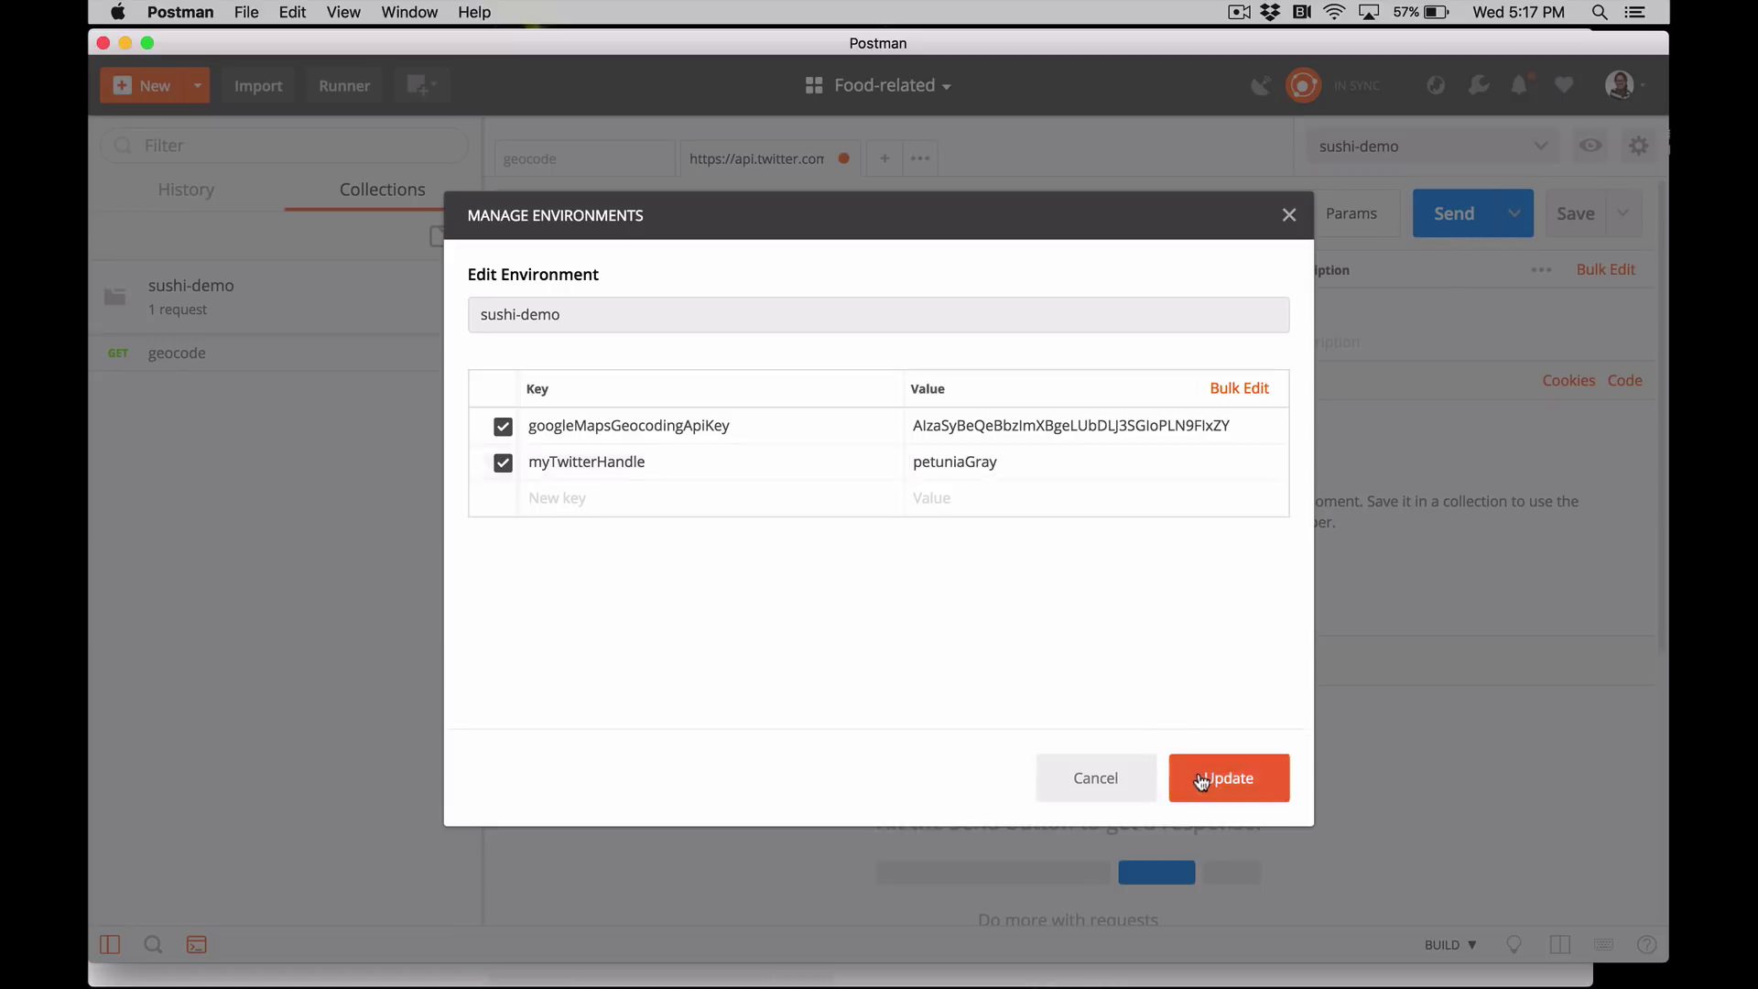
{"action": "left_click", "coordinate": [1289, 214]}
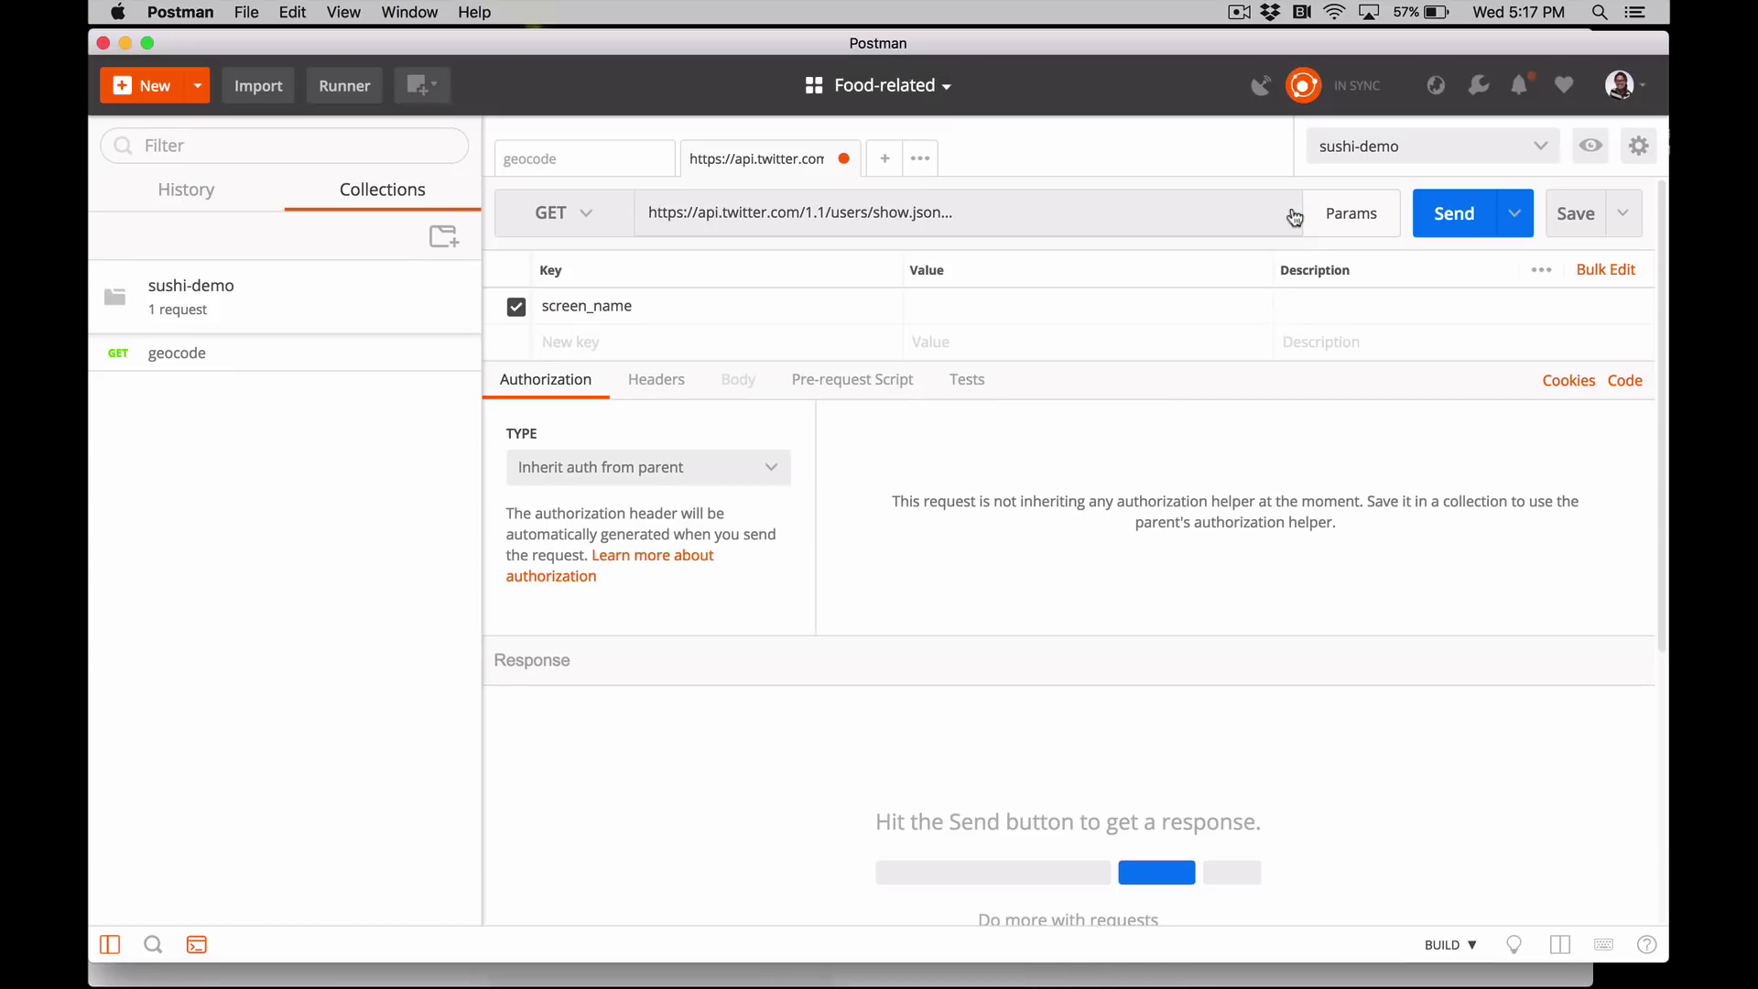
- Enter {{myTwitterHandle}} as the value of the screen_name query parameter
{"action": "left_click", "coordinate": [1050, 307]}
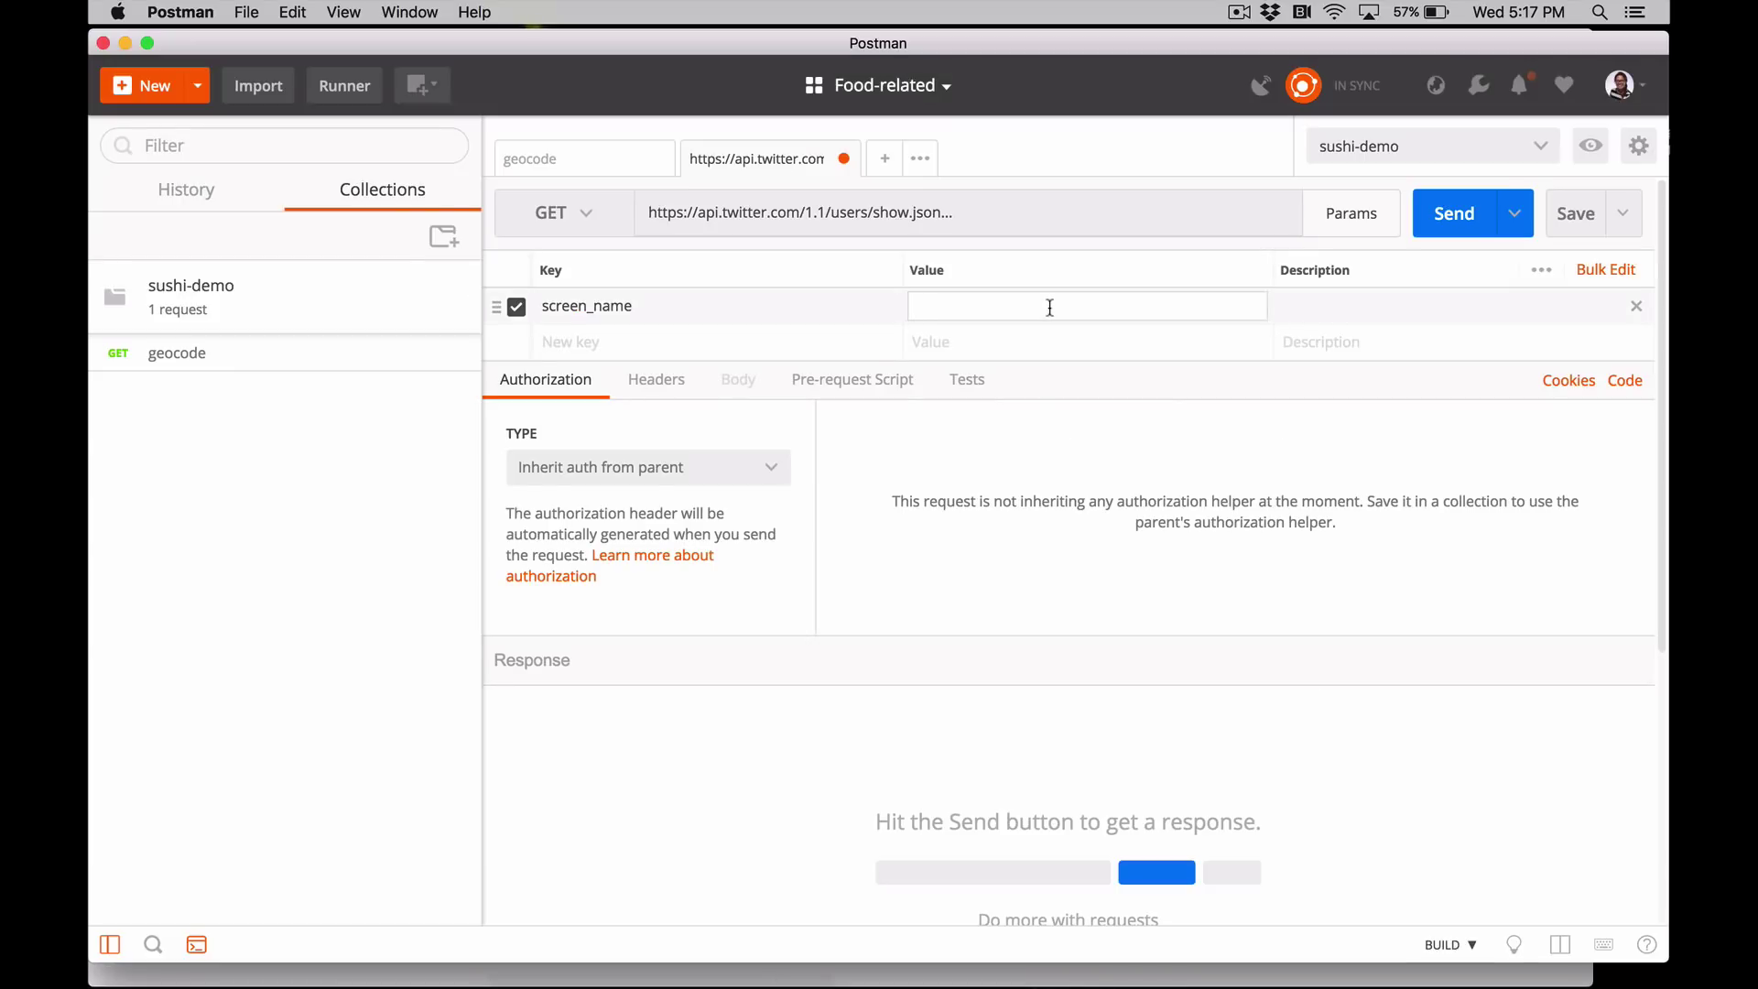
{"action": "type", "text": "{{m"}
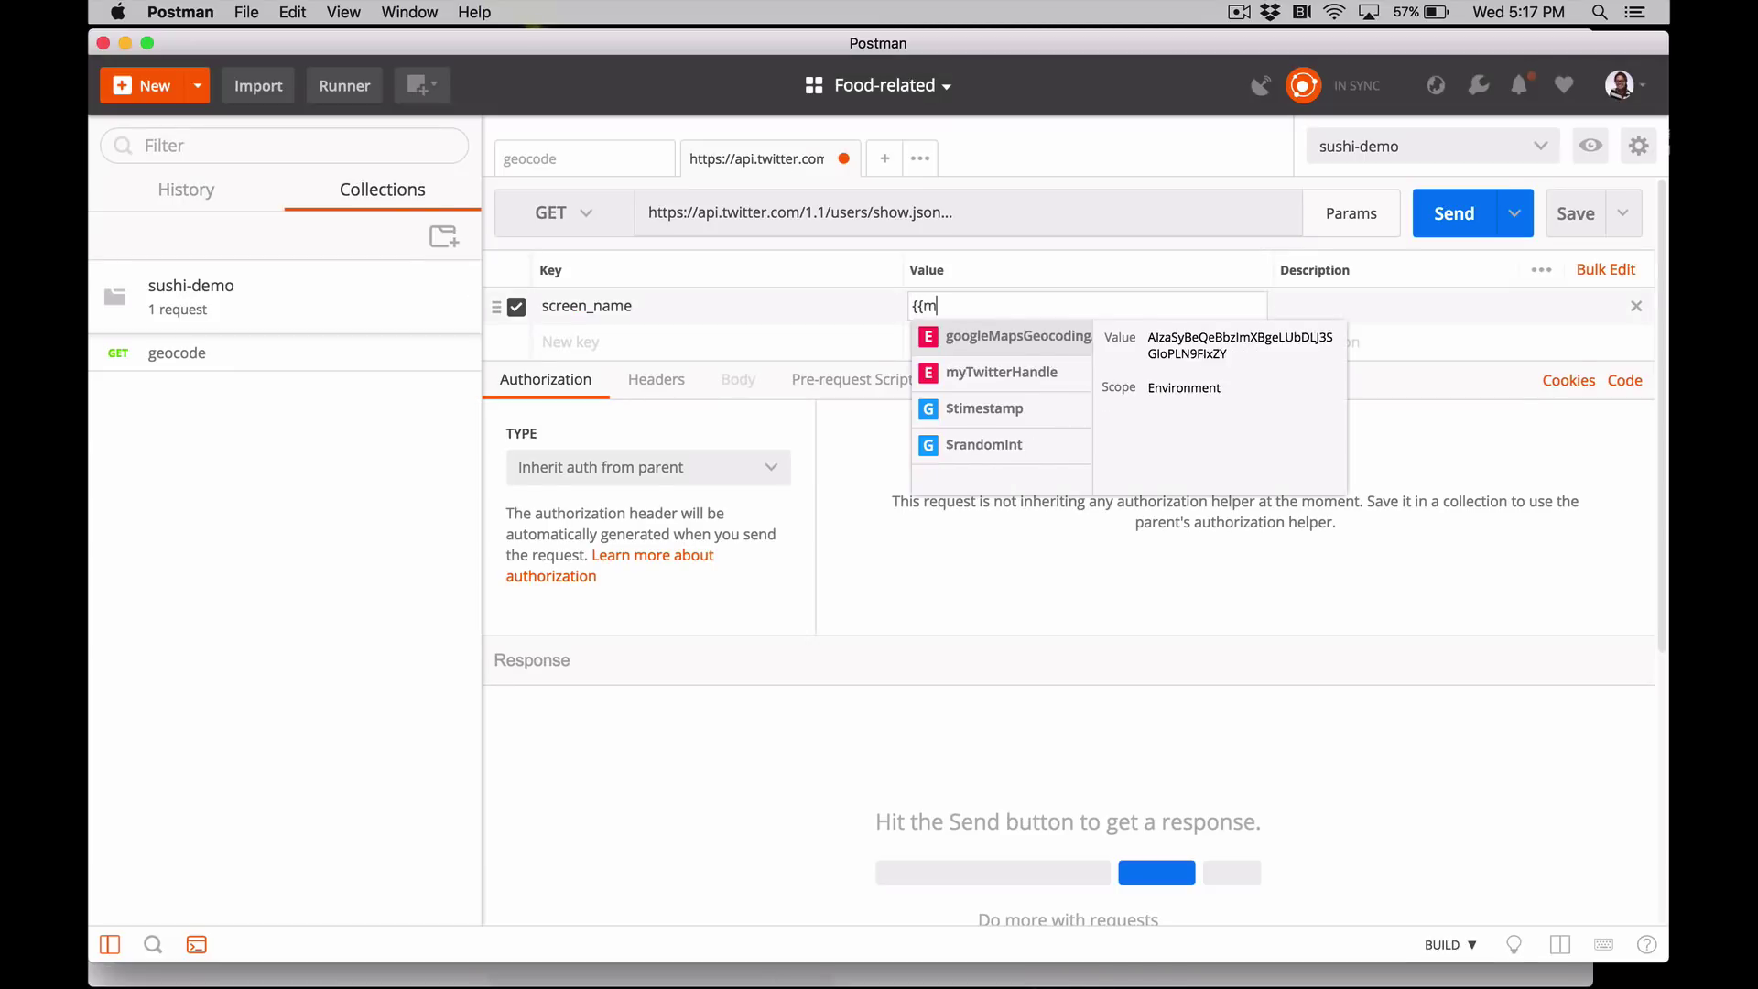
{"action": "type", "text": "yTwitterHandle"}
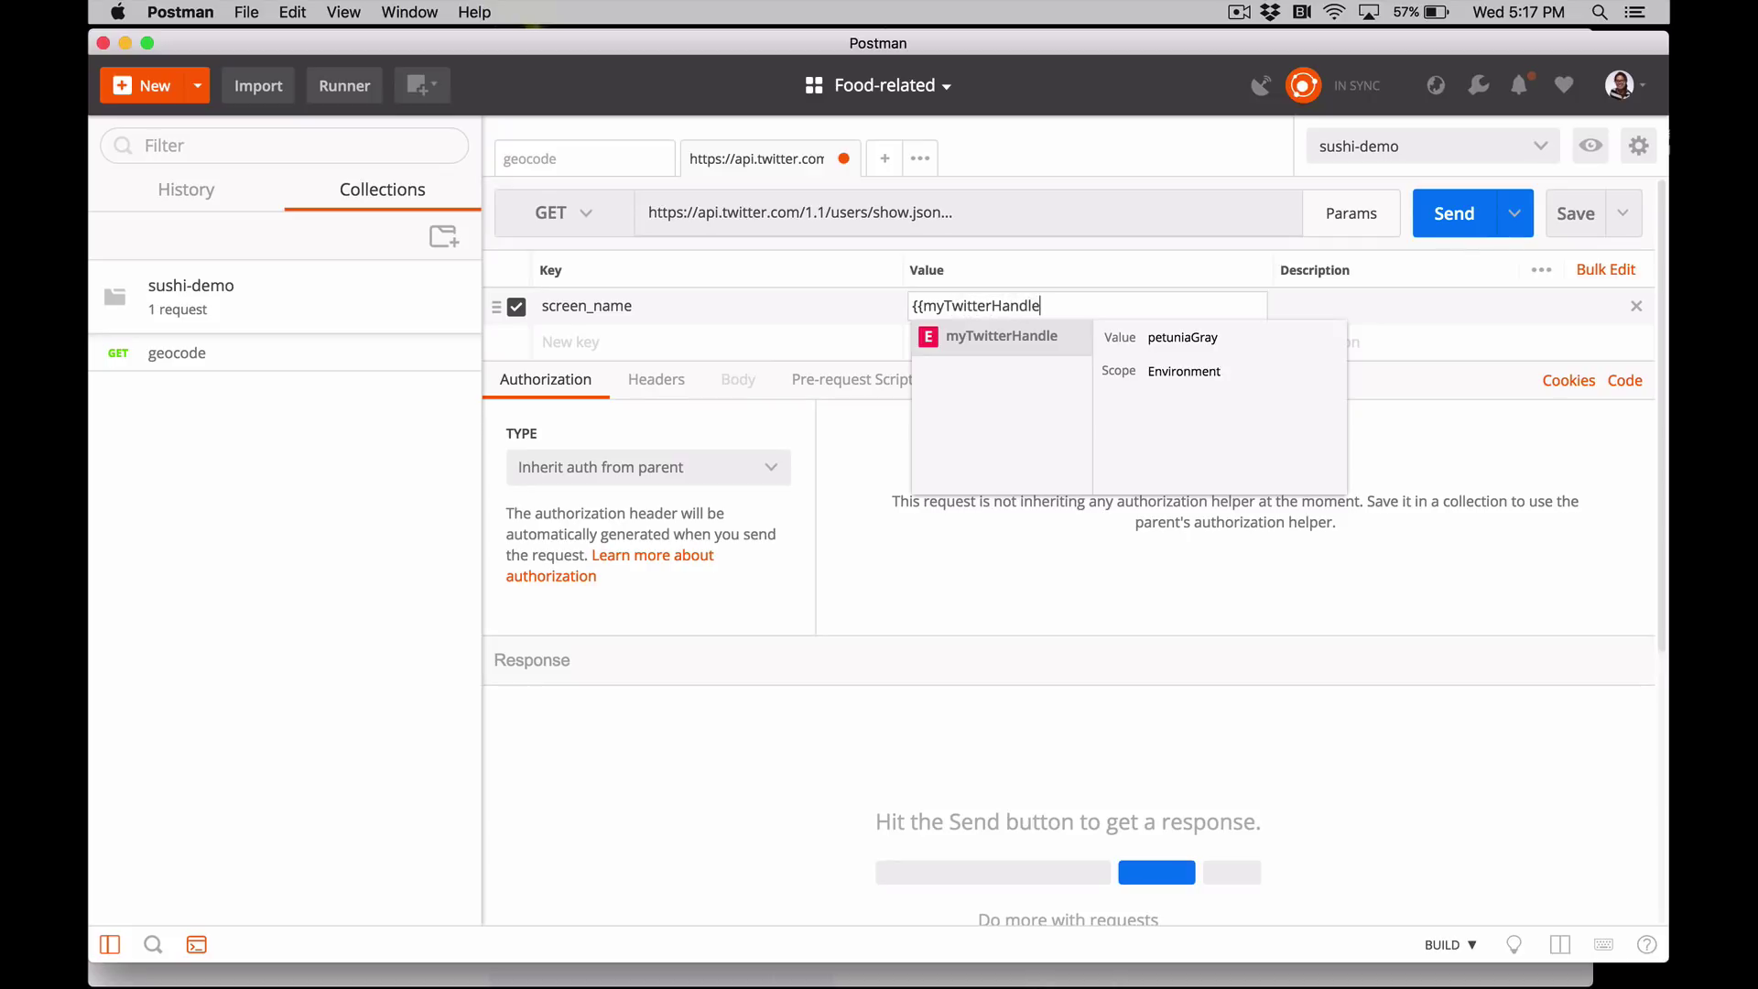
{"action": "key", "text": "Return"}
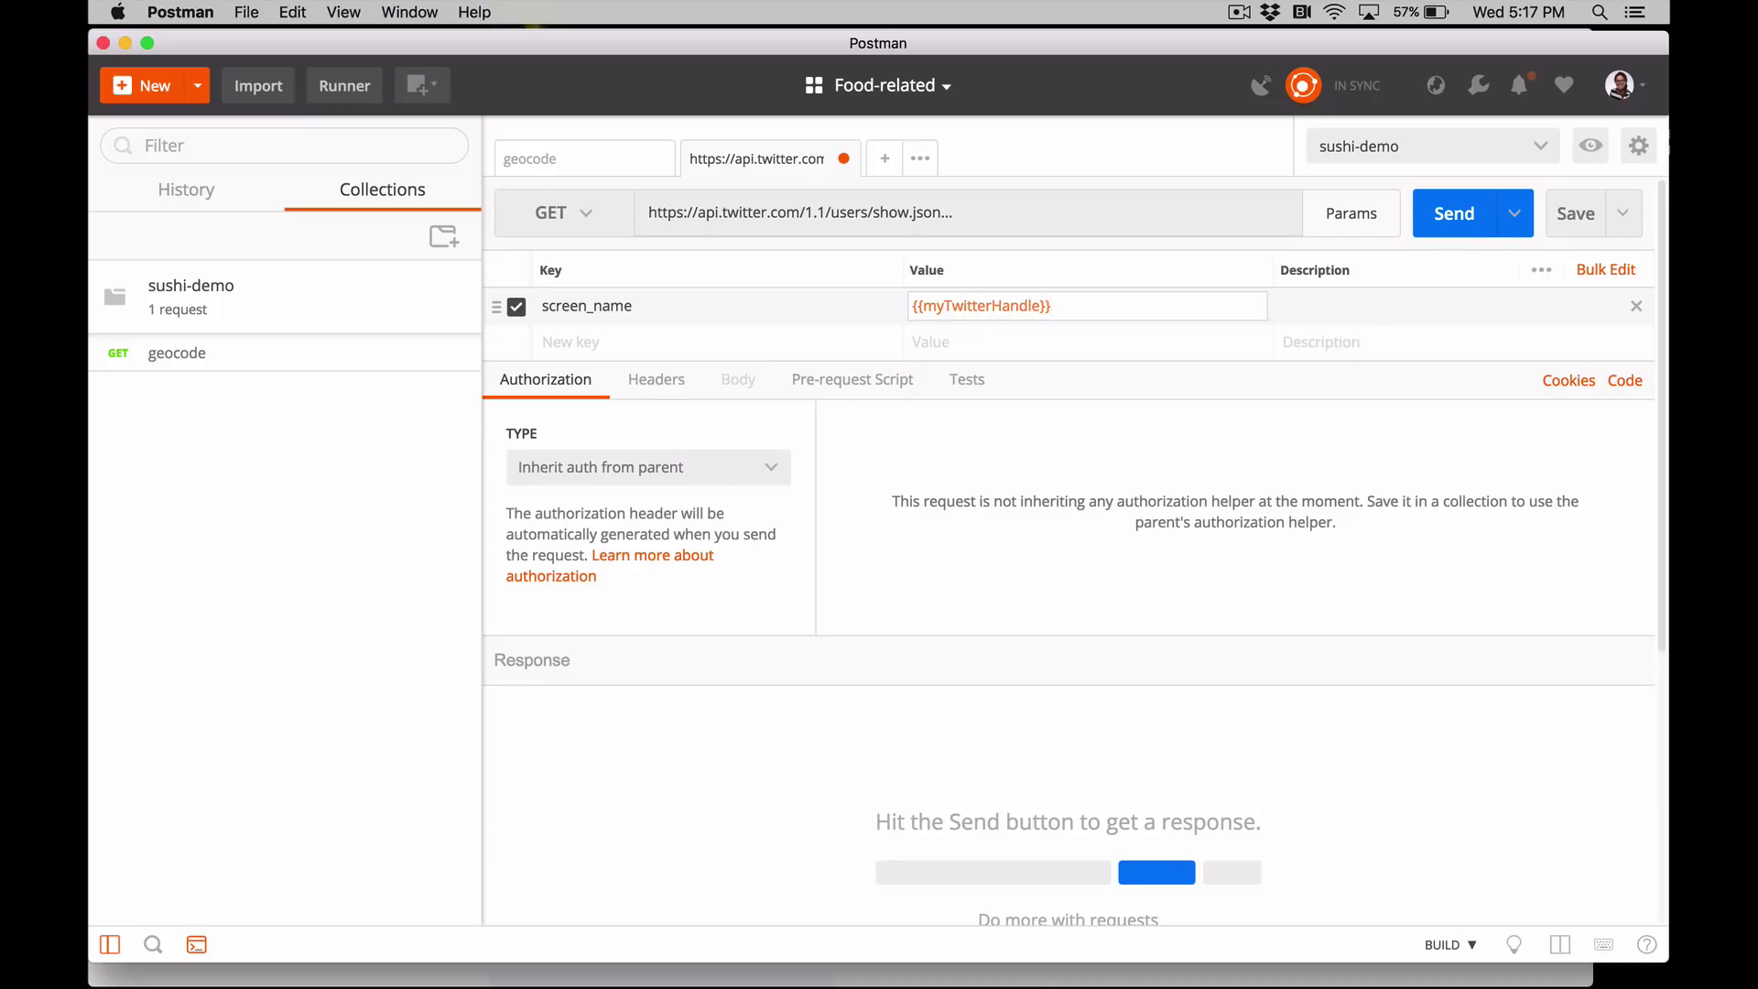
{"action": "mouse_move", "coordinate": [956, 310]}
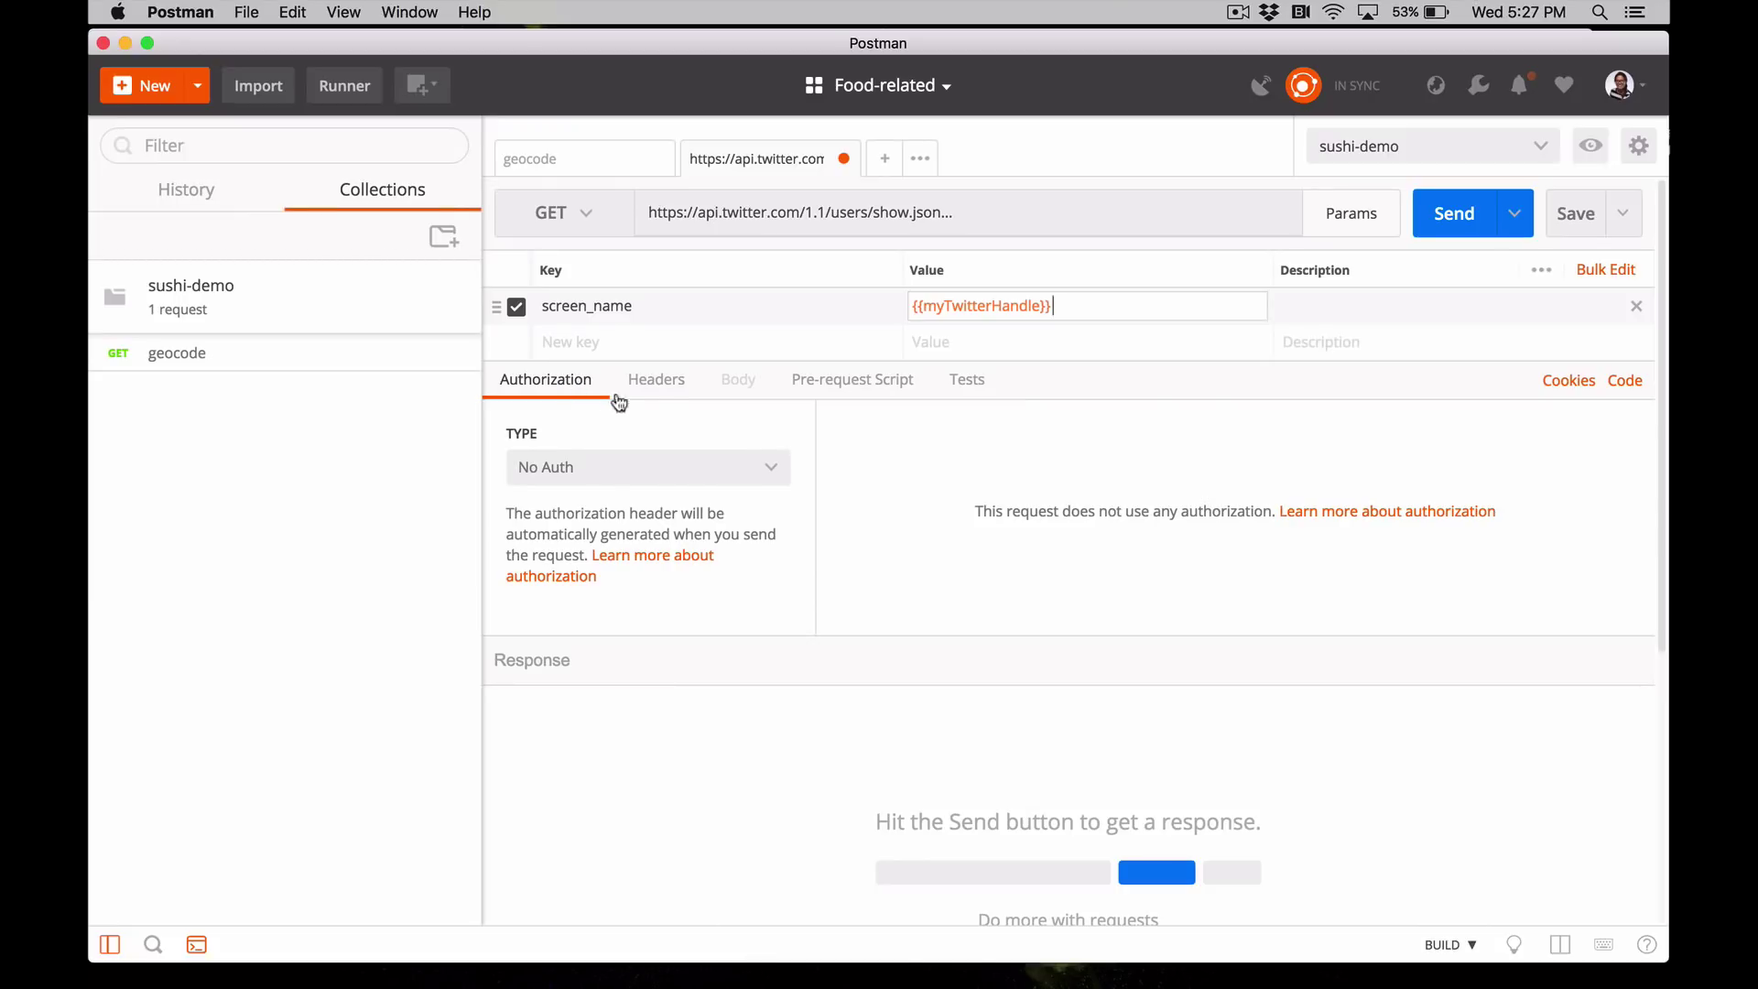
- Switch the authorization type to OAuth 1.0, keeping authorization data in Request Headers
{"action": "left_click", "coordinate": [775, 474]}
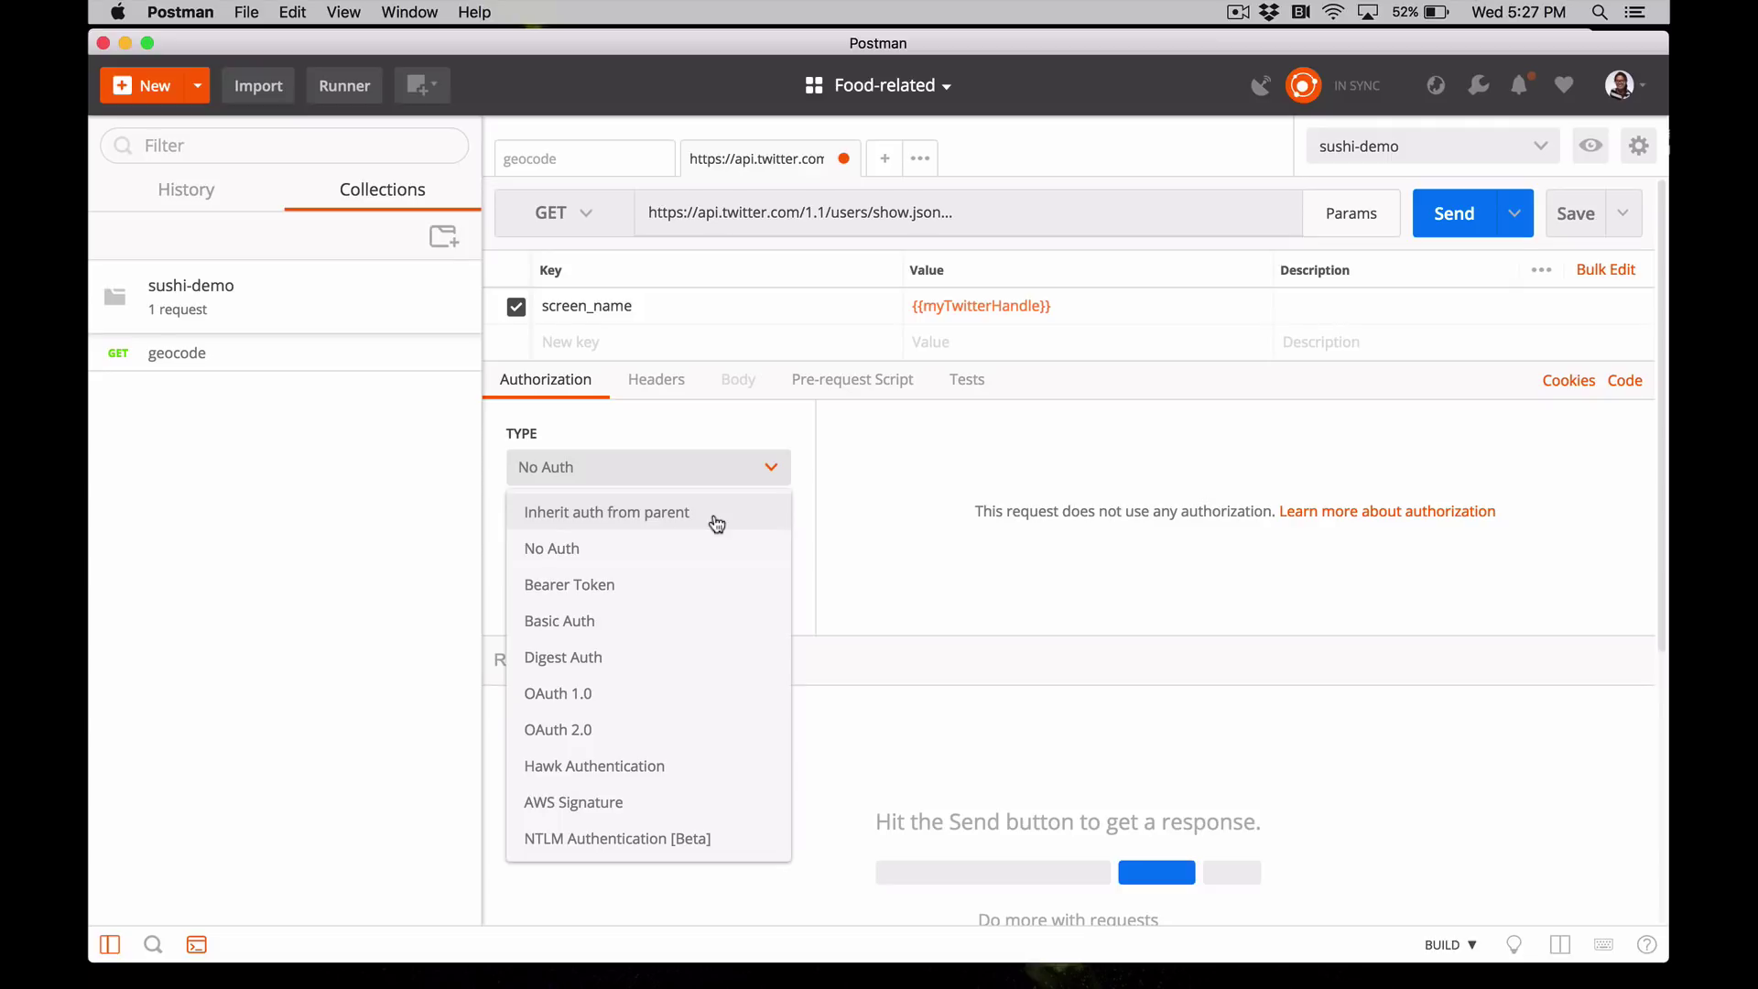
{"action": "left_click", "coordinate": [730, 688]}
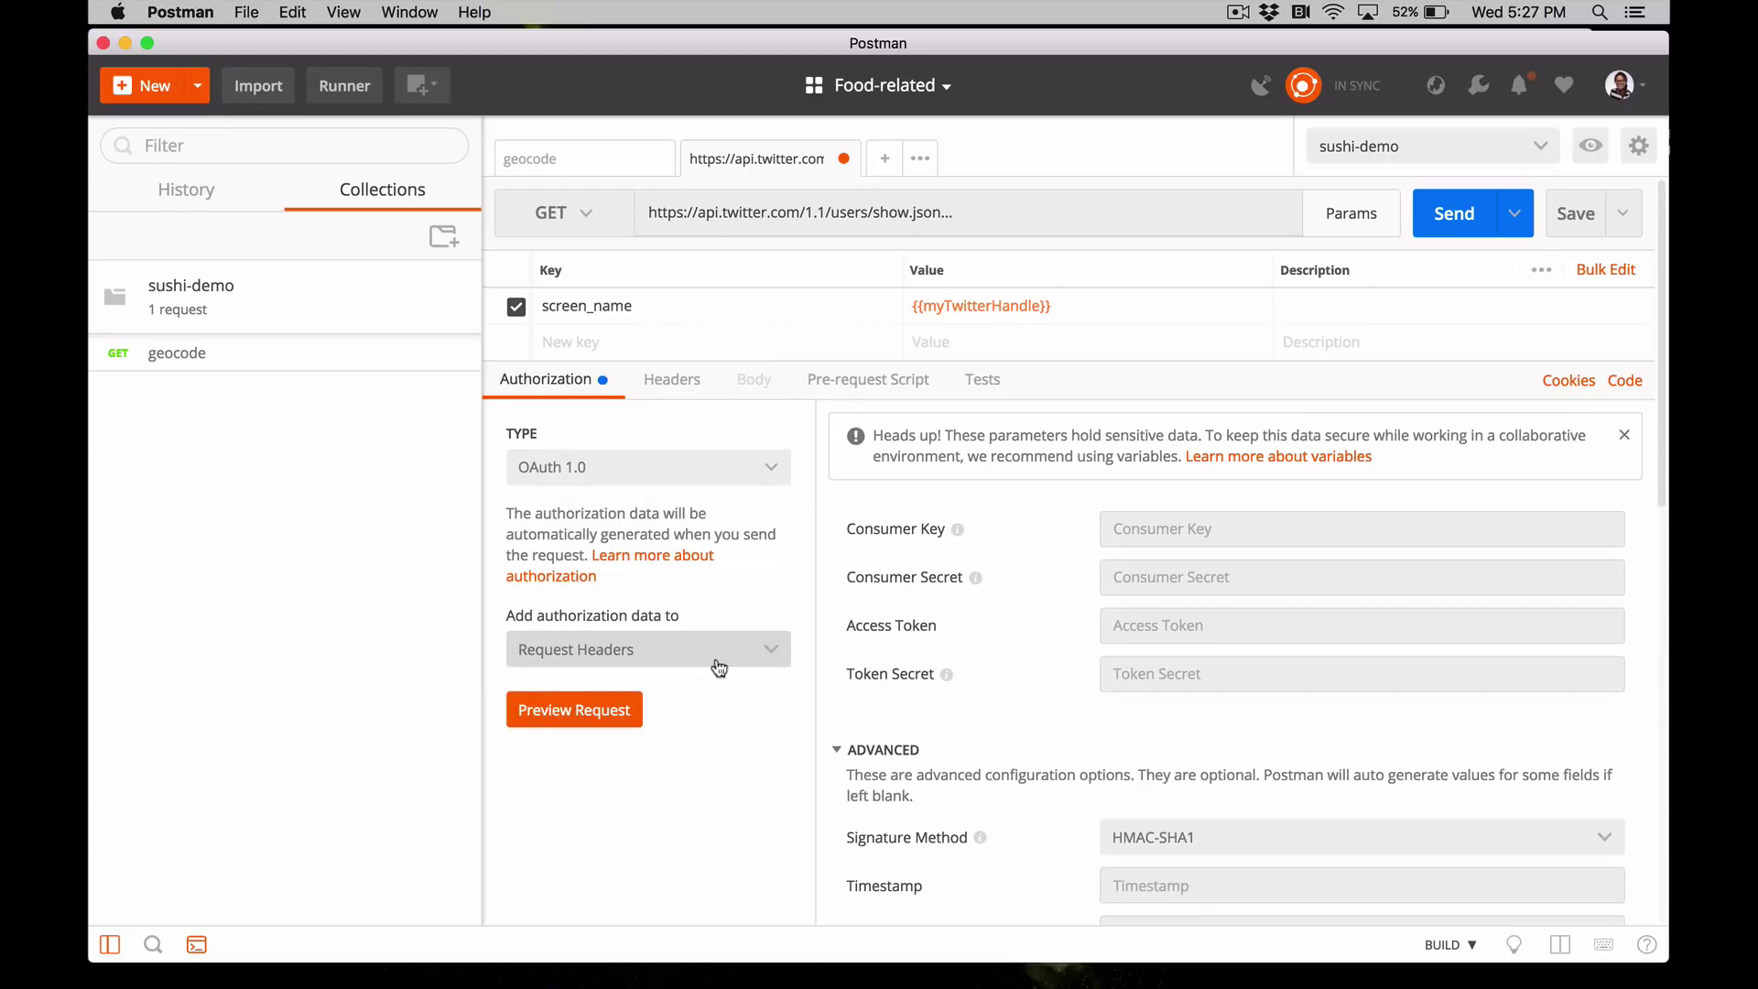
{"action": "left_click", "coordinate": [775, 654]}
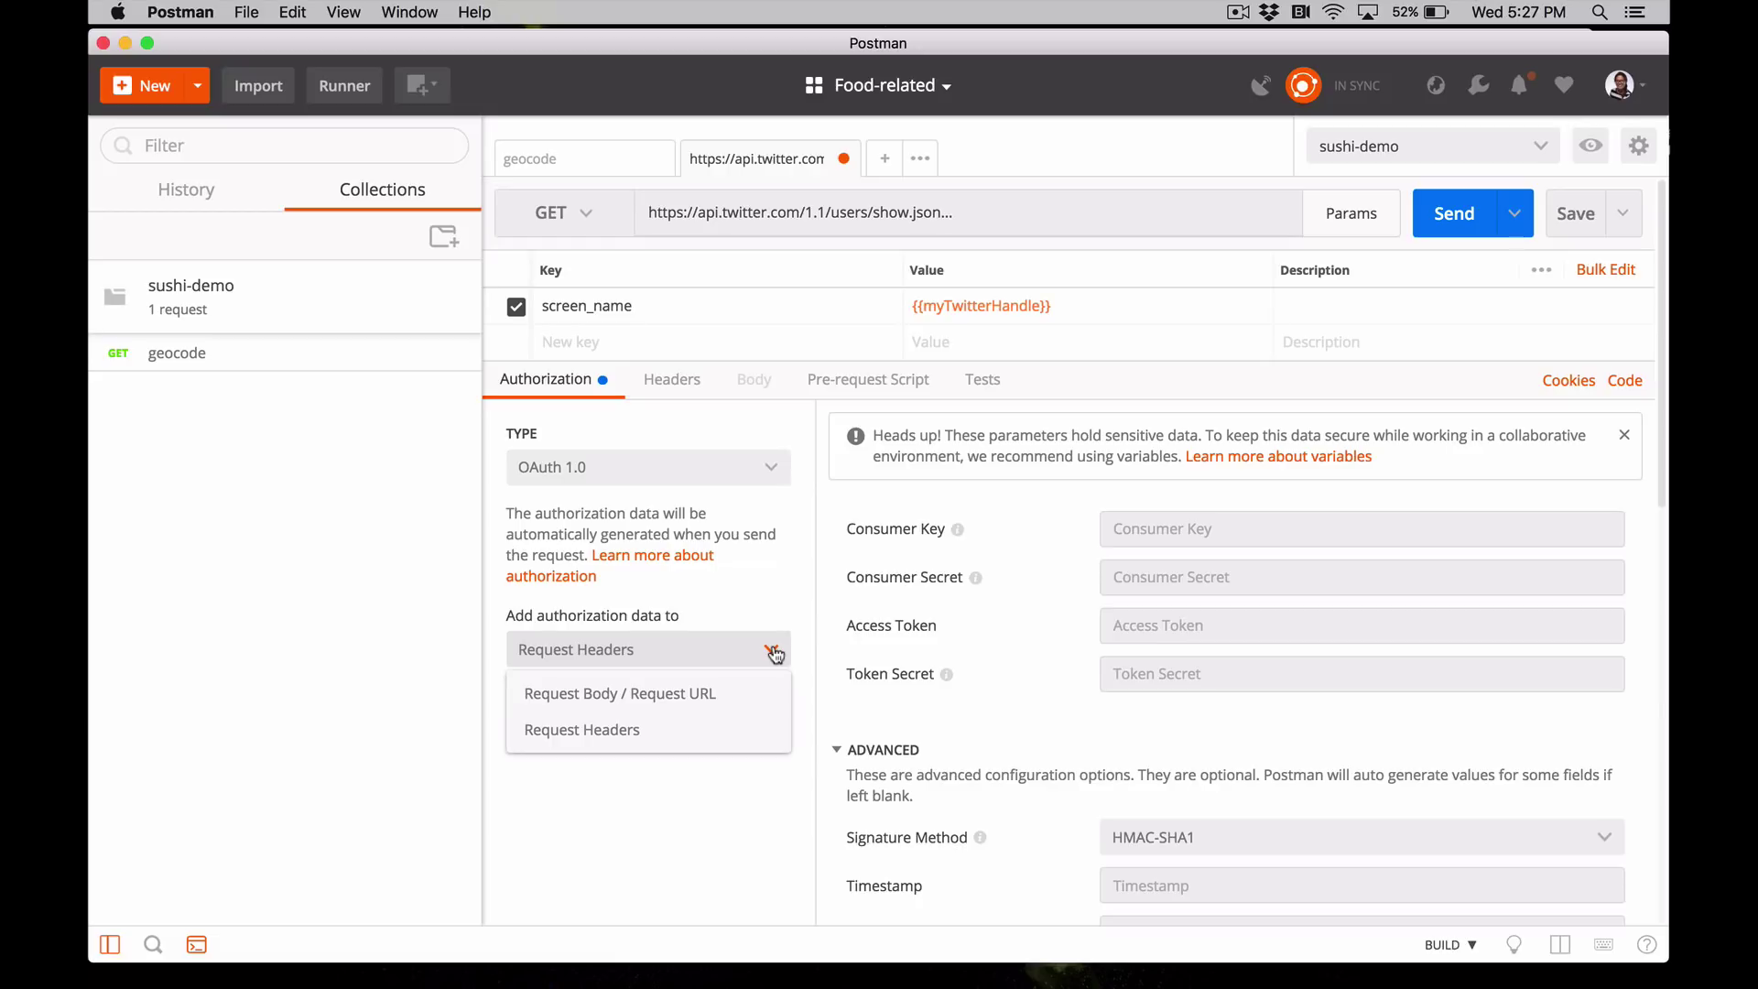
{"action": "left_click", "coordinate": [775, 654]}
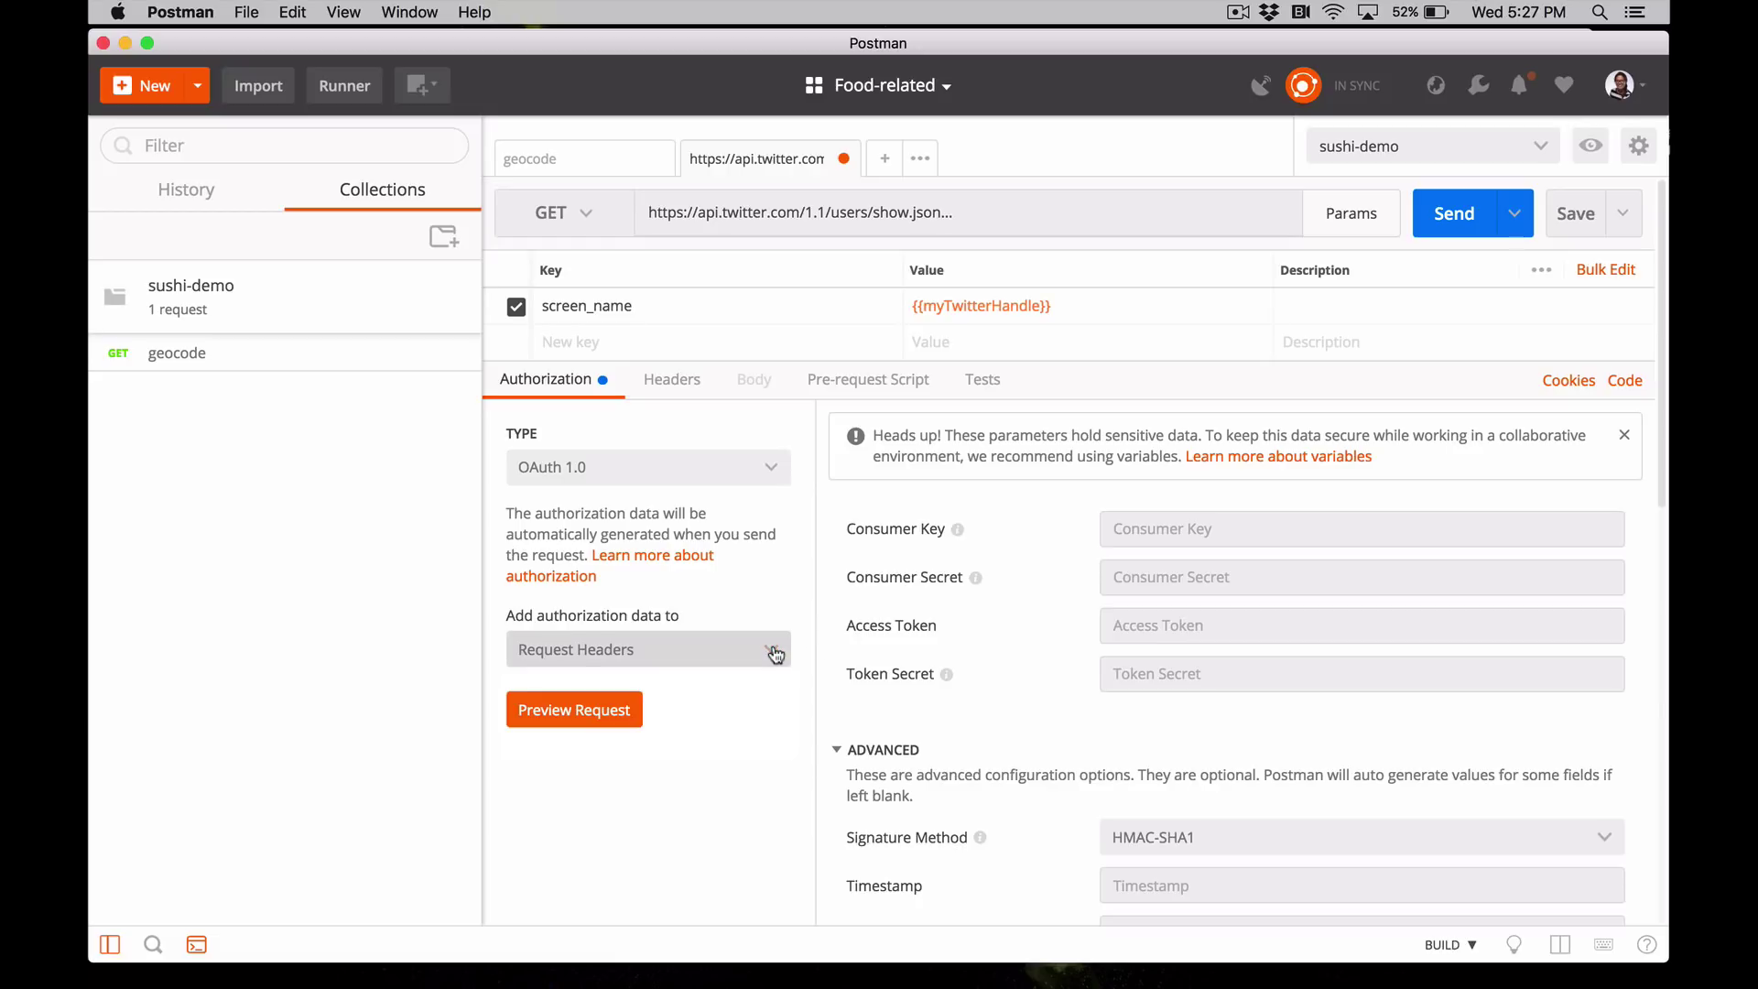
{"action": "left_click", "coordinate": [1121, 528]}
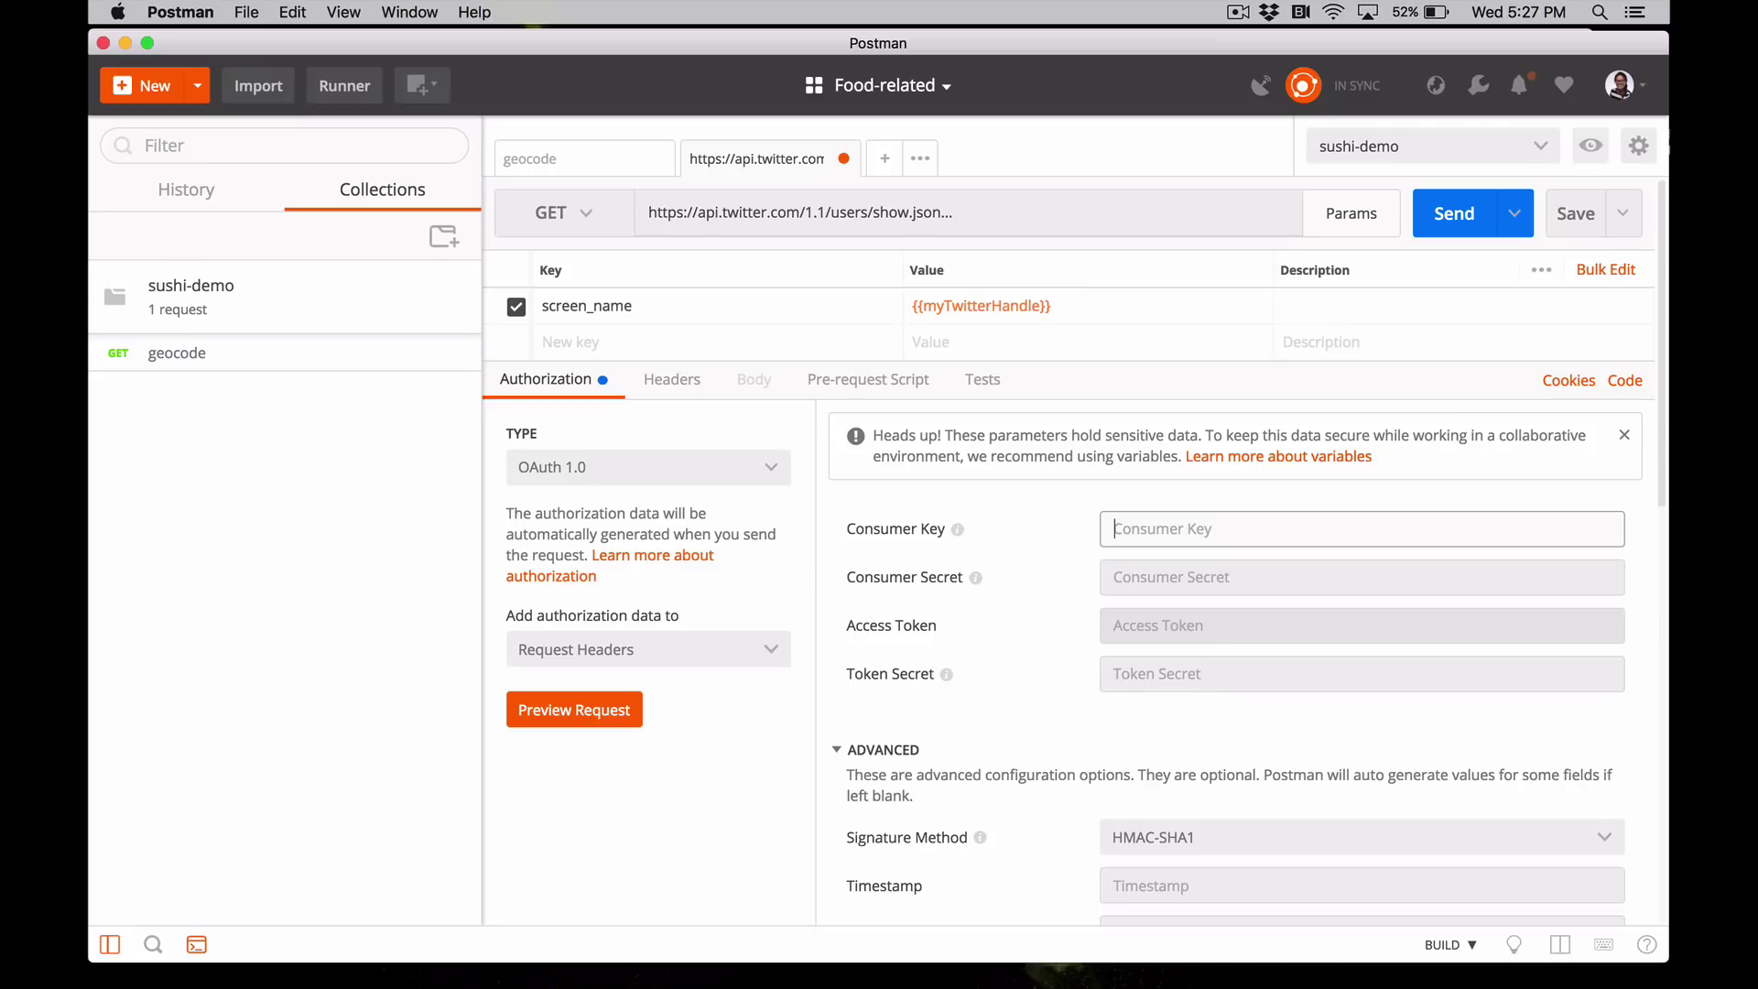
- Enter {{twitterConsumerKey}}, {{twitterConsumerSecret}}, {{twitterAccessToken}} and {{twitterAccessTokenSecret}} into the OAuth 1.0 fields
{"action": "type", "text": "{{twitterConsumerKey}}"}
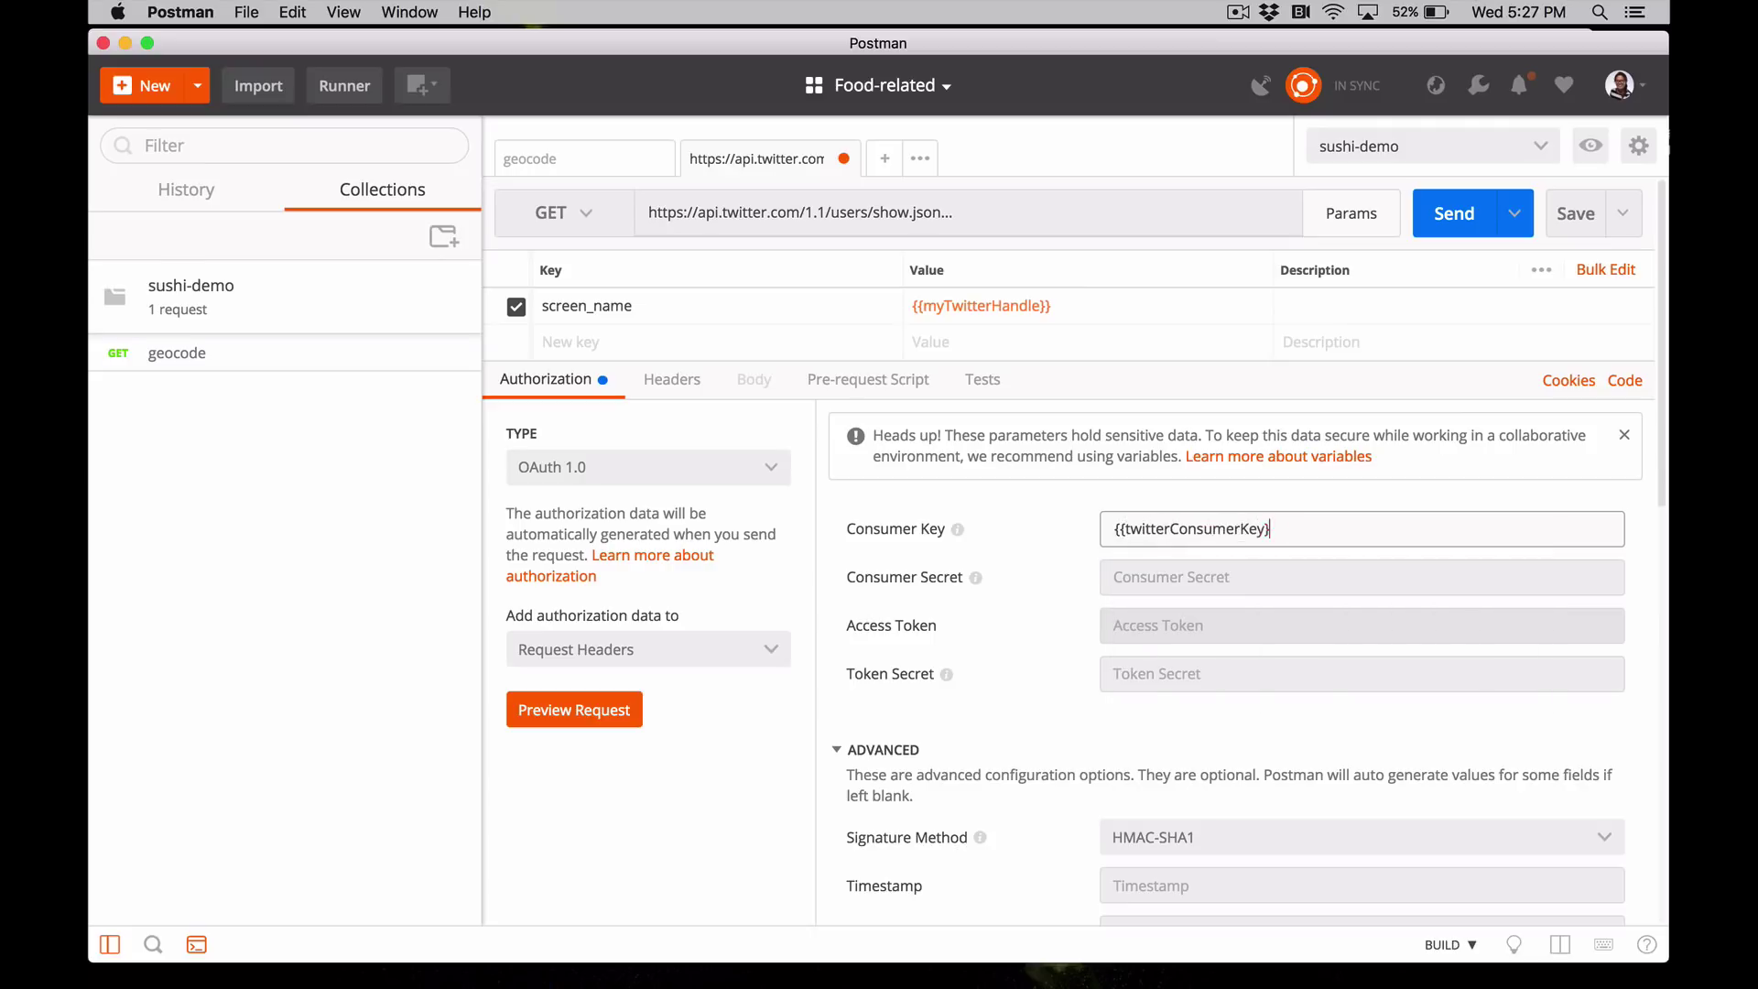
{"action": "left_click", "coordinate": [1361, 577]}
{"action": "type", "text": "{{twitterConsumerSecret}}"}
{"action": "left_click", "coordinate": [1361, 626]}
{"action": "type", "text": "{{tw"}
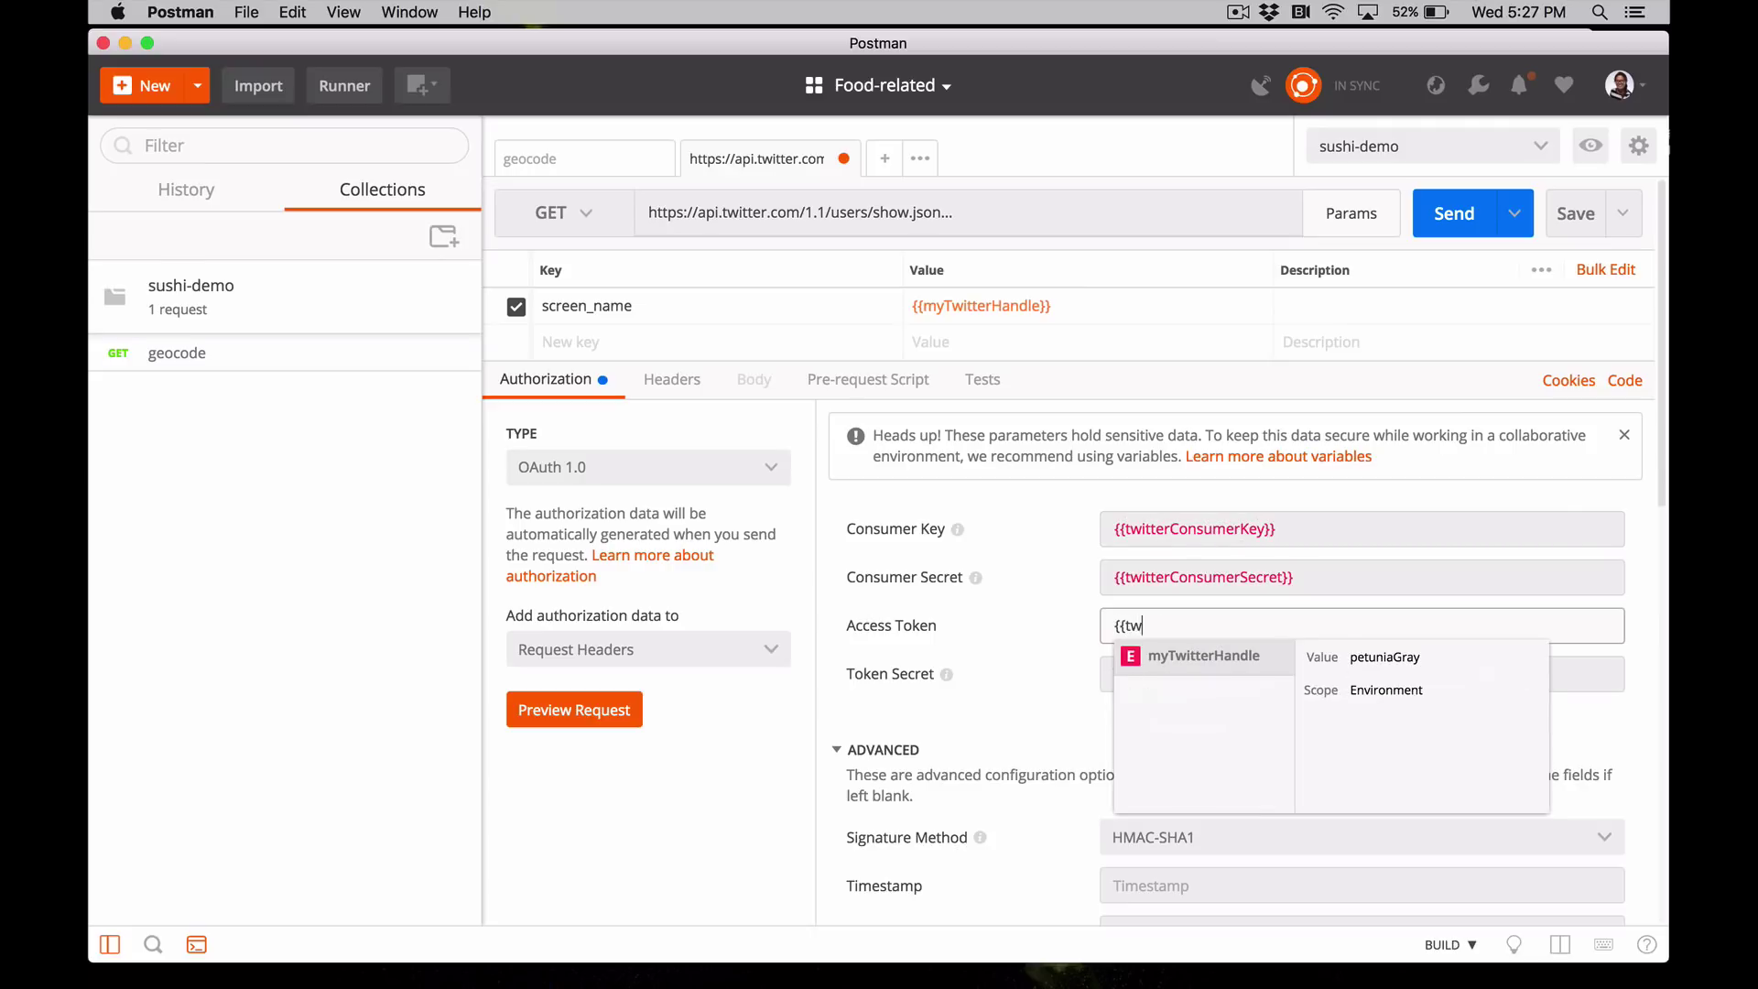
{"action": "type", "text": "itterAccessToken}}"}
{"action": "left_click", "coordinate": [1361, 674]}
{"action": "type", "text": "{{twitterAccessTokenSecret}}"}
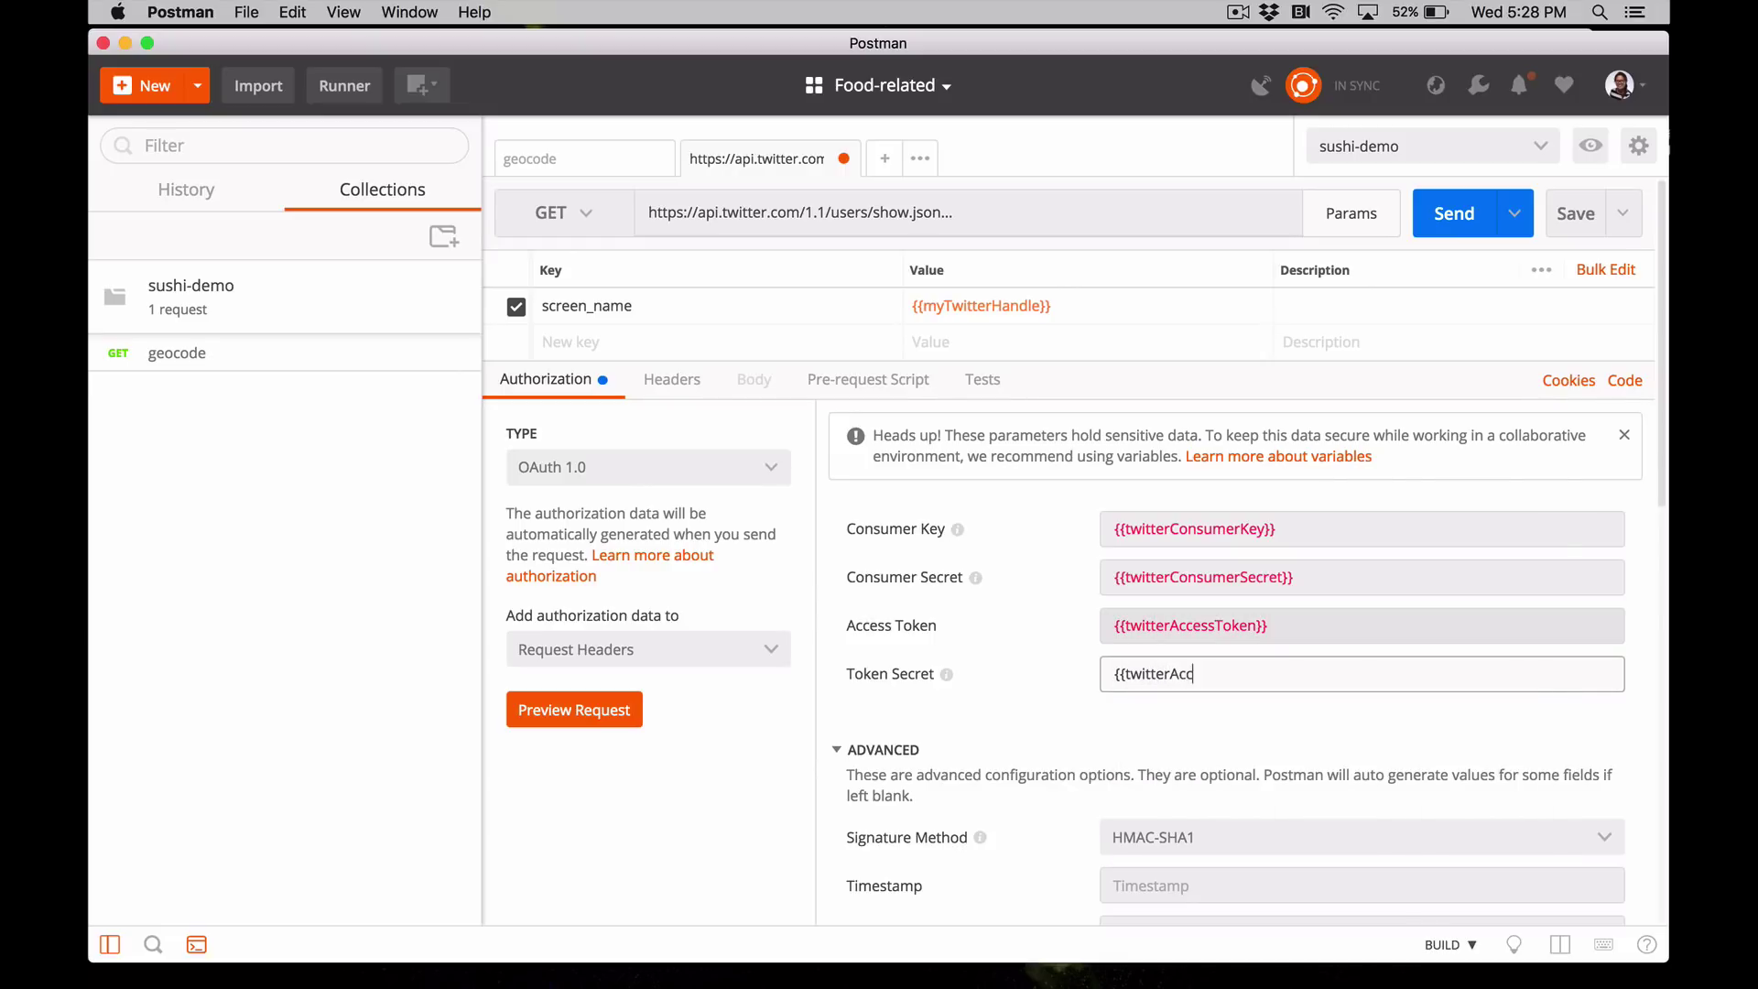
{"action": "mouse_move", "coordinate": [1228, 529]}
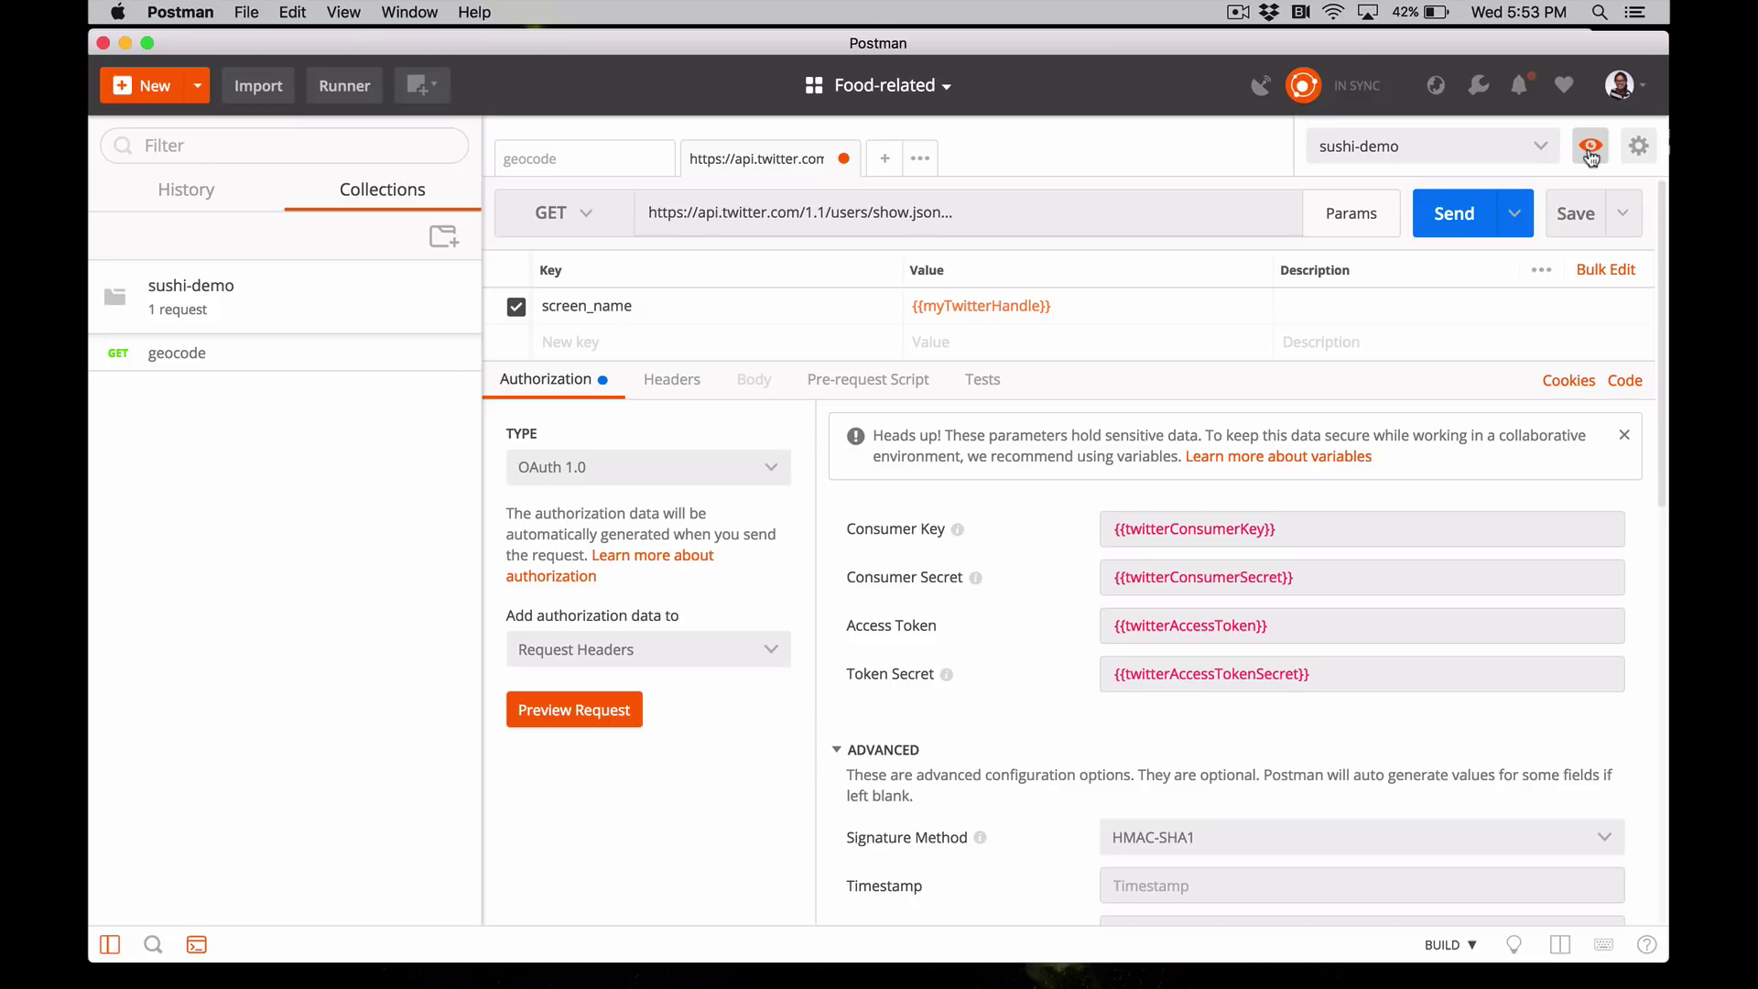
- In the sushi-demo environment editor, add keys twitterConsumerKey, twitterConsumerSecret, twitterAccessToken and twitterAccessTokenSecret
{"action": "left_click", "coordinate": [1590, 149]}
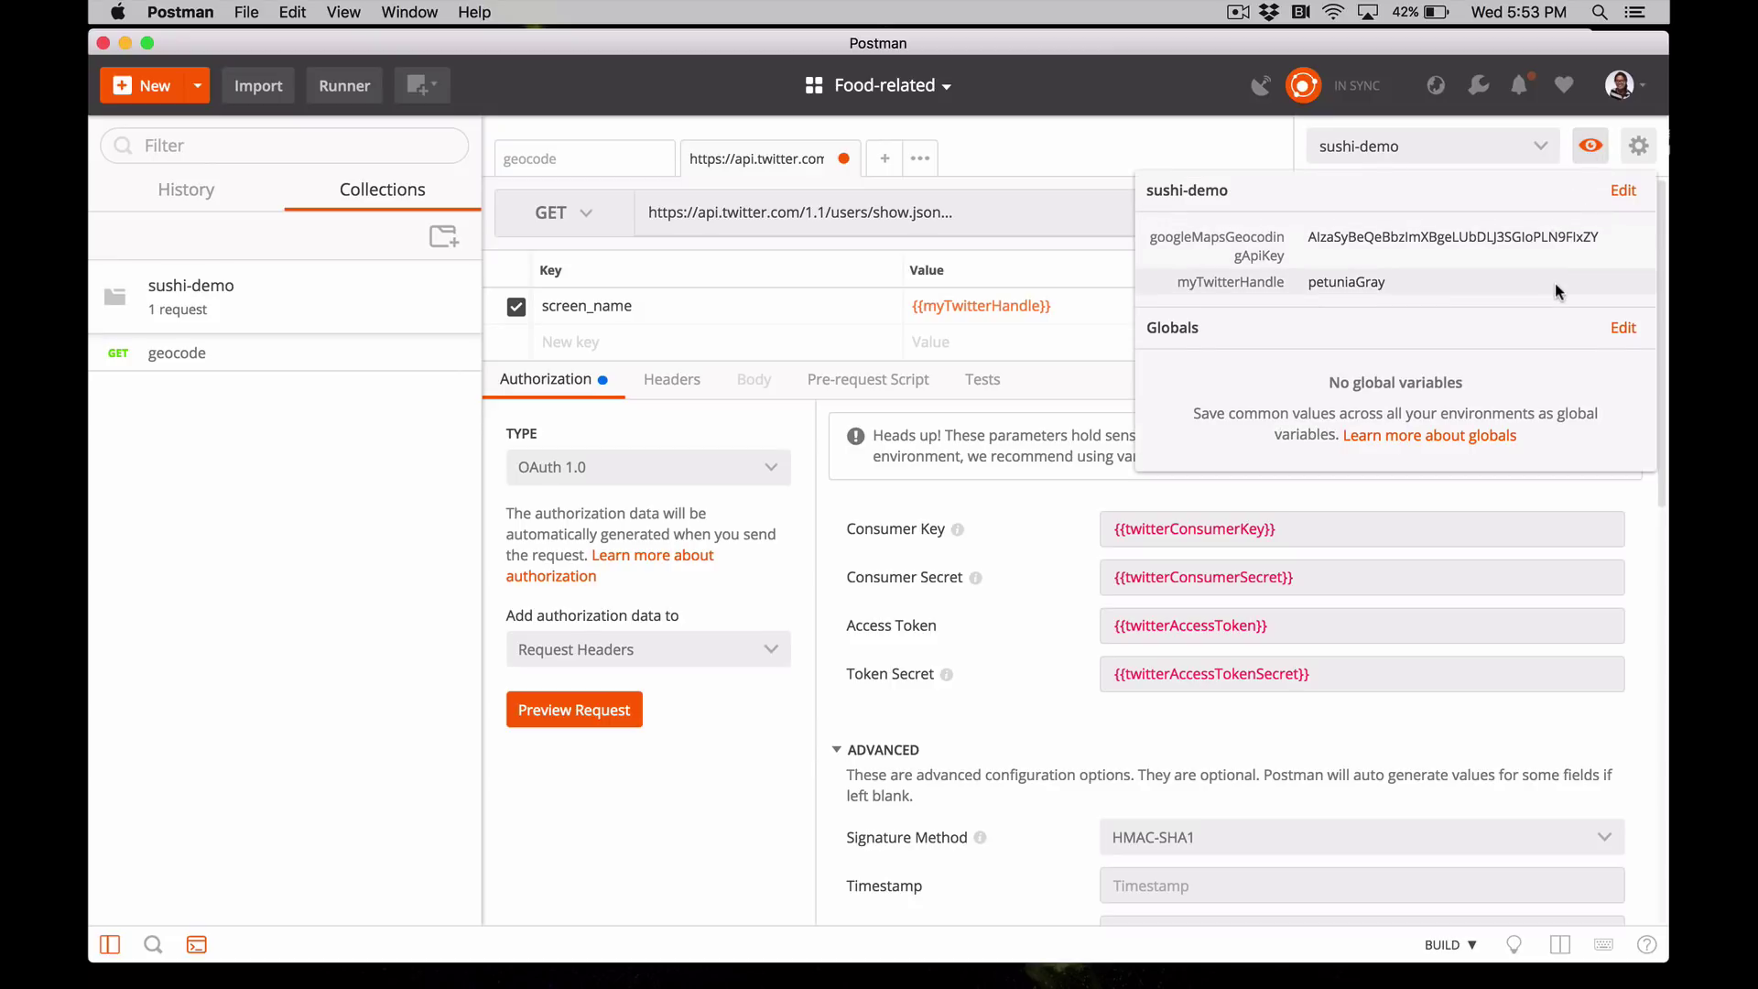
{"action": "left_click", "coordinate": [1623, 192]}
{"action": "left_click", "coordinate": [682, 501]}
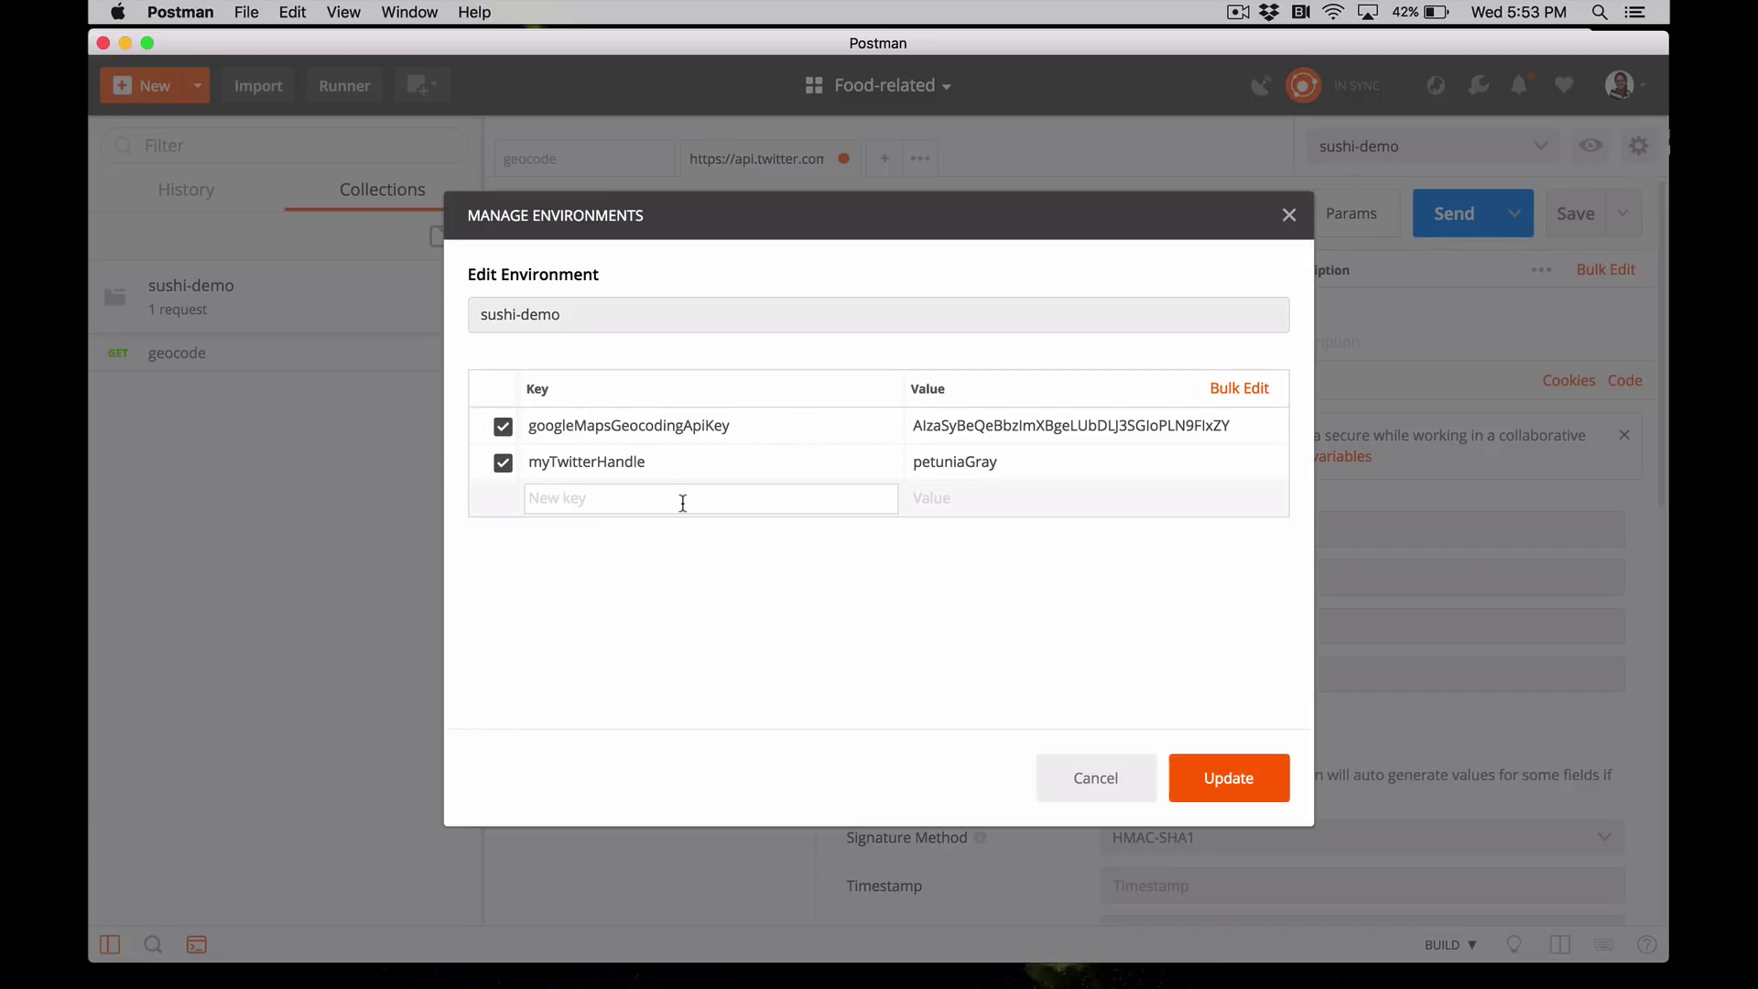
{"action": "type", "text": "twitterConsumerKey"}
{"action": "key", "text": "Return"}
{"action": "type", "text": "twitterConsumerSecret"}
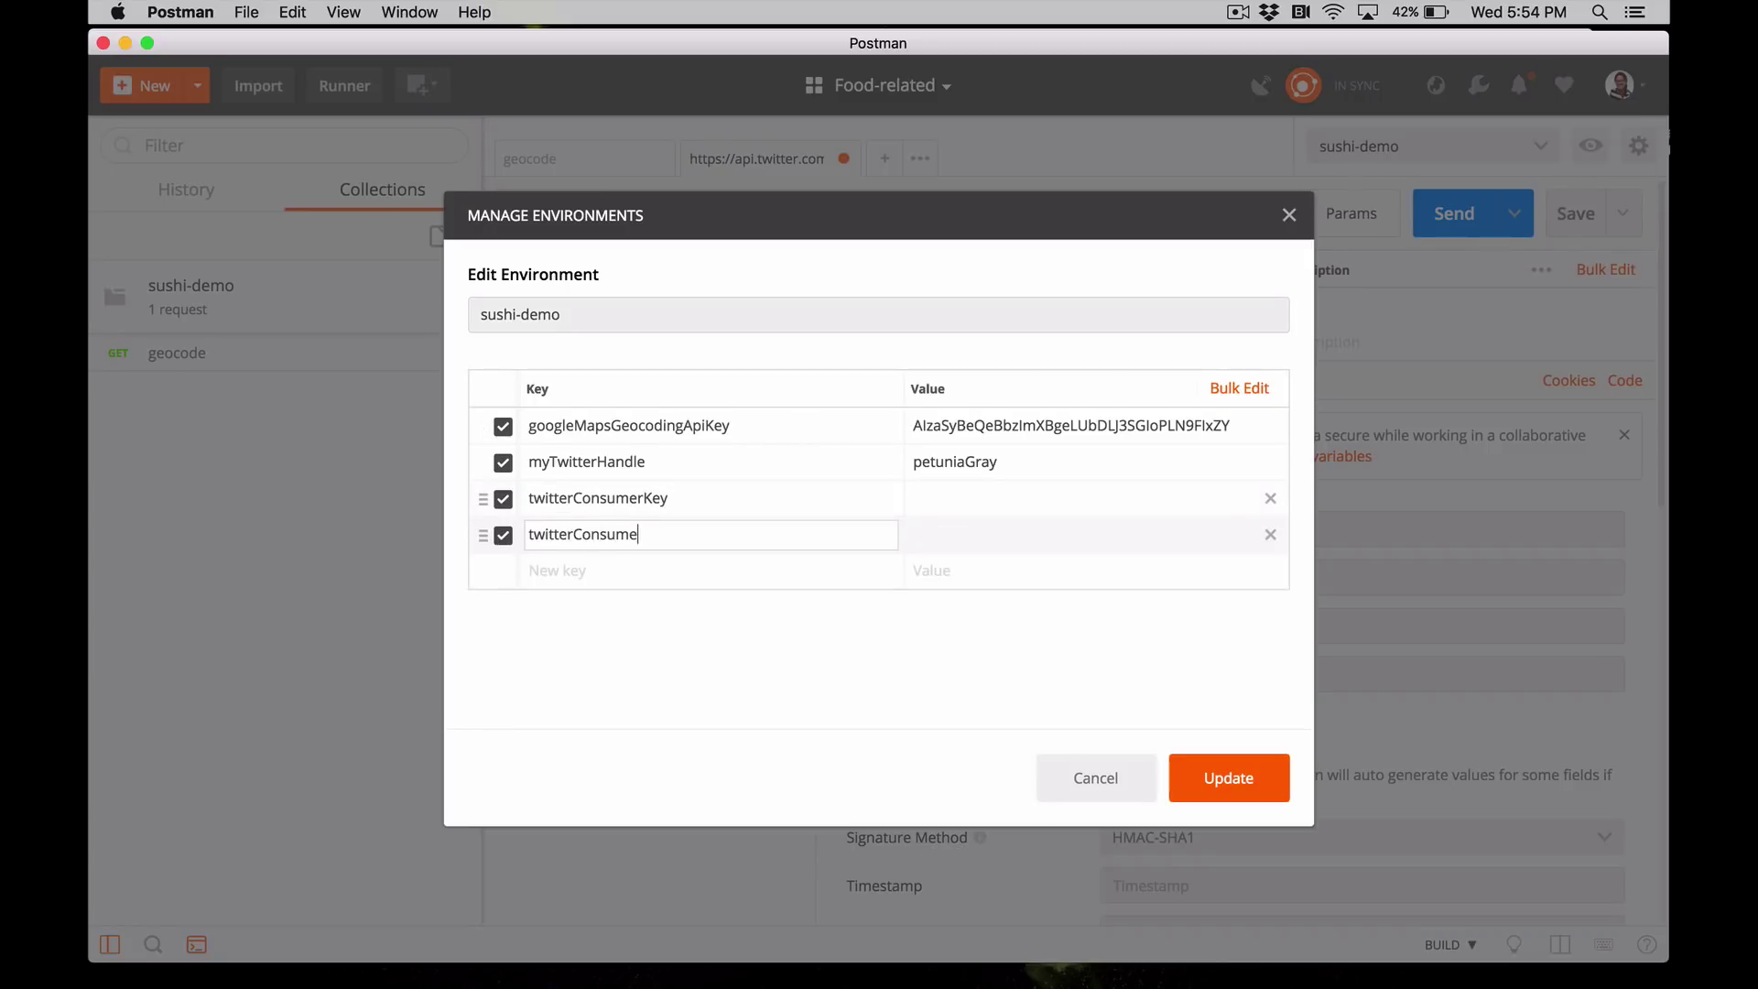
{"action": "key", "text": "Return"}
{"action": "type", "text": "twitterAccessToken"}
{"action": "key", "text": "Tab"}
{"action": "key", "text": "Tab"}
{"action": "type", "text": "twitterAccessTokenSe"}
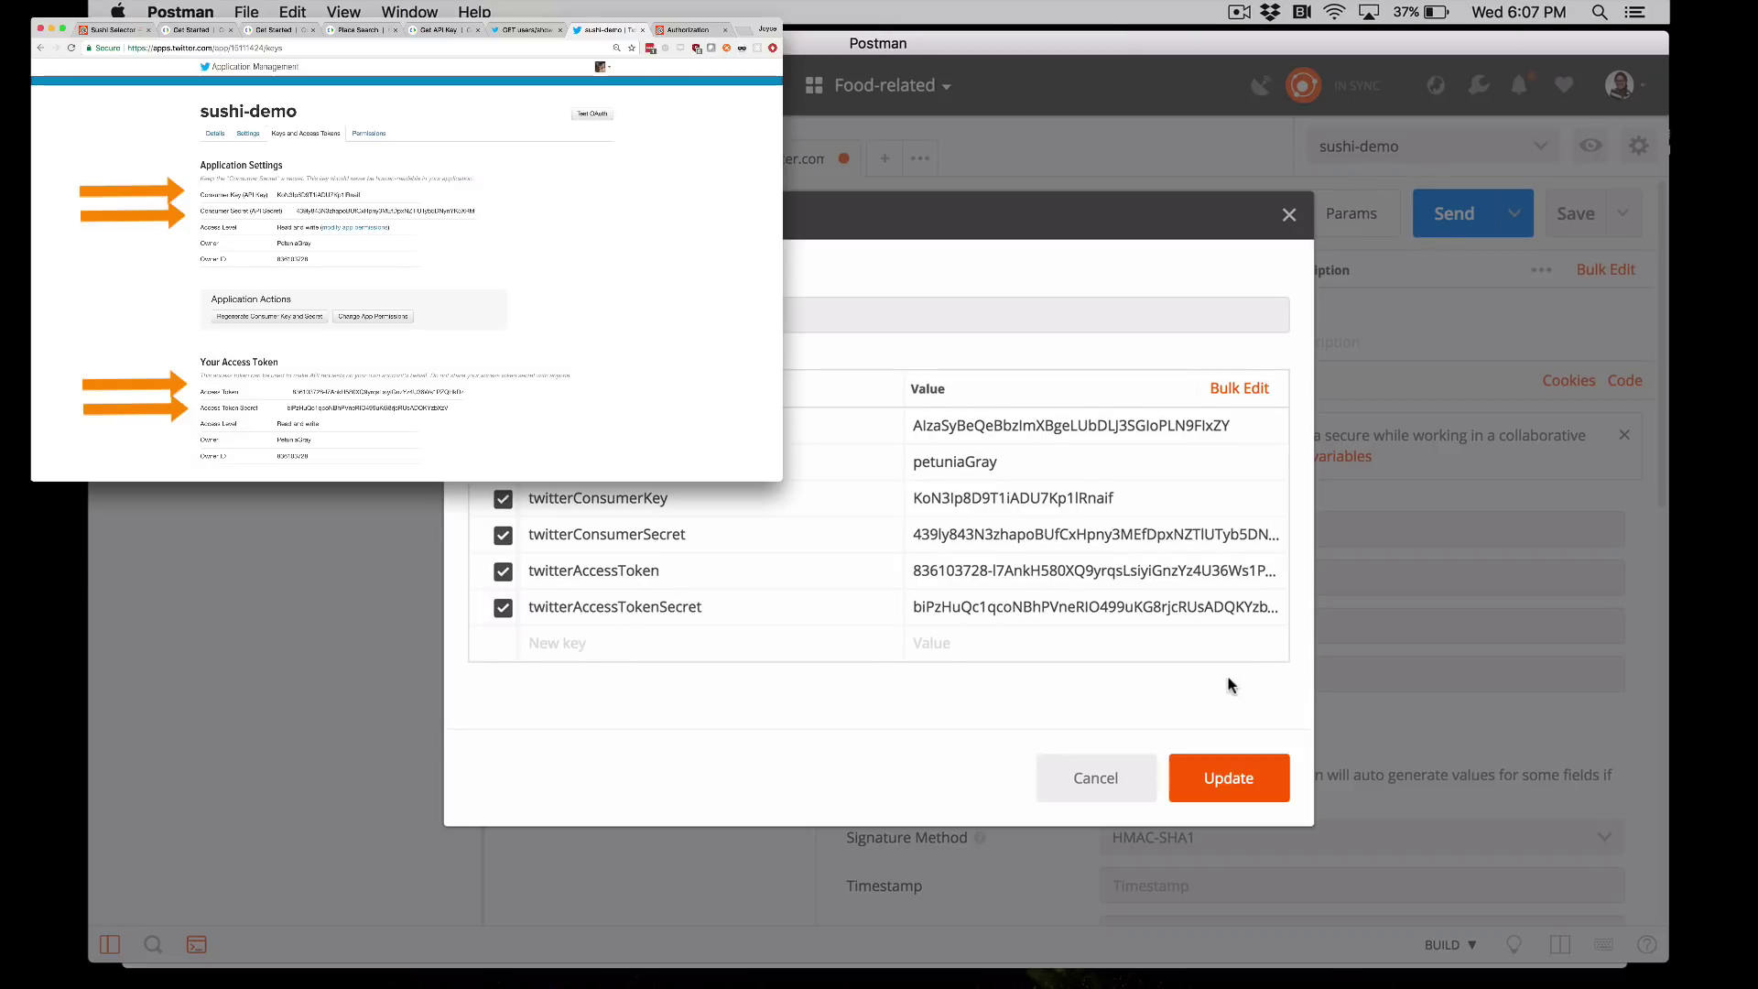
- Update the sushi-demo environment values and send the Twitter users/show lookup request
{"action": "left_click", "coordinate": [1226, 777]}
{"action": "left_click", "coordinate": [1289, 217]}
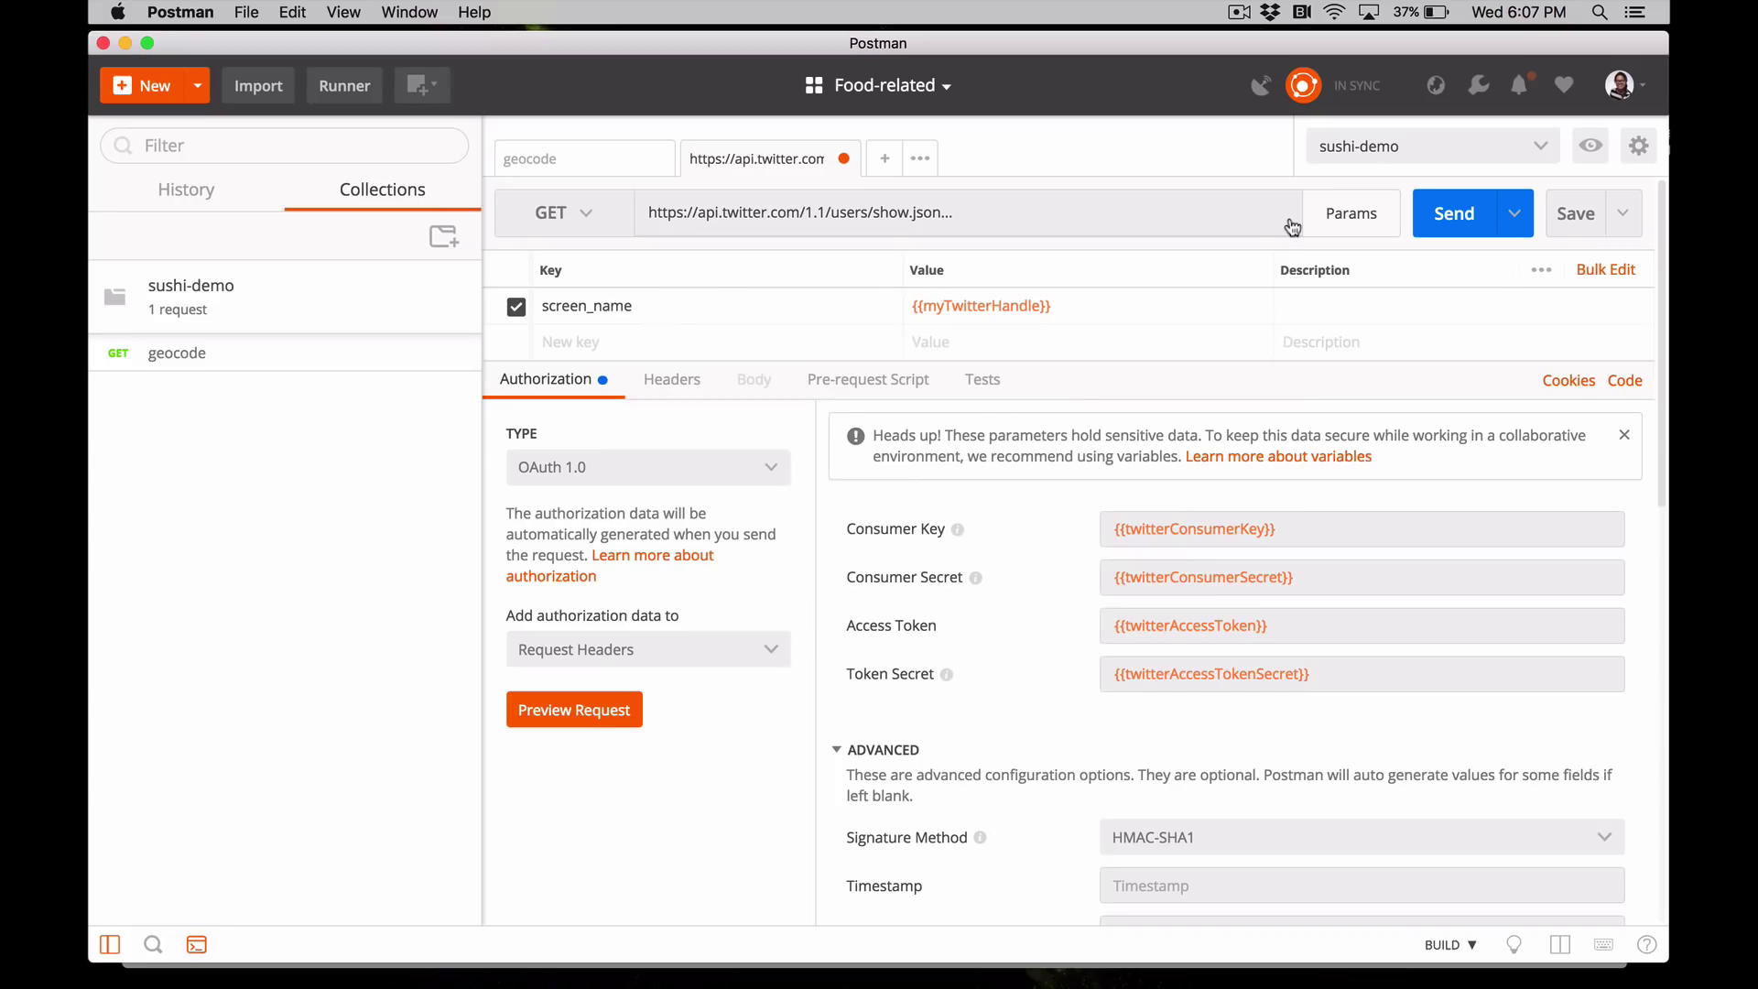
{"action": "mouse_move", "coordinate": [1240, 523]}
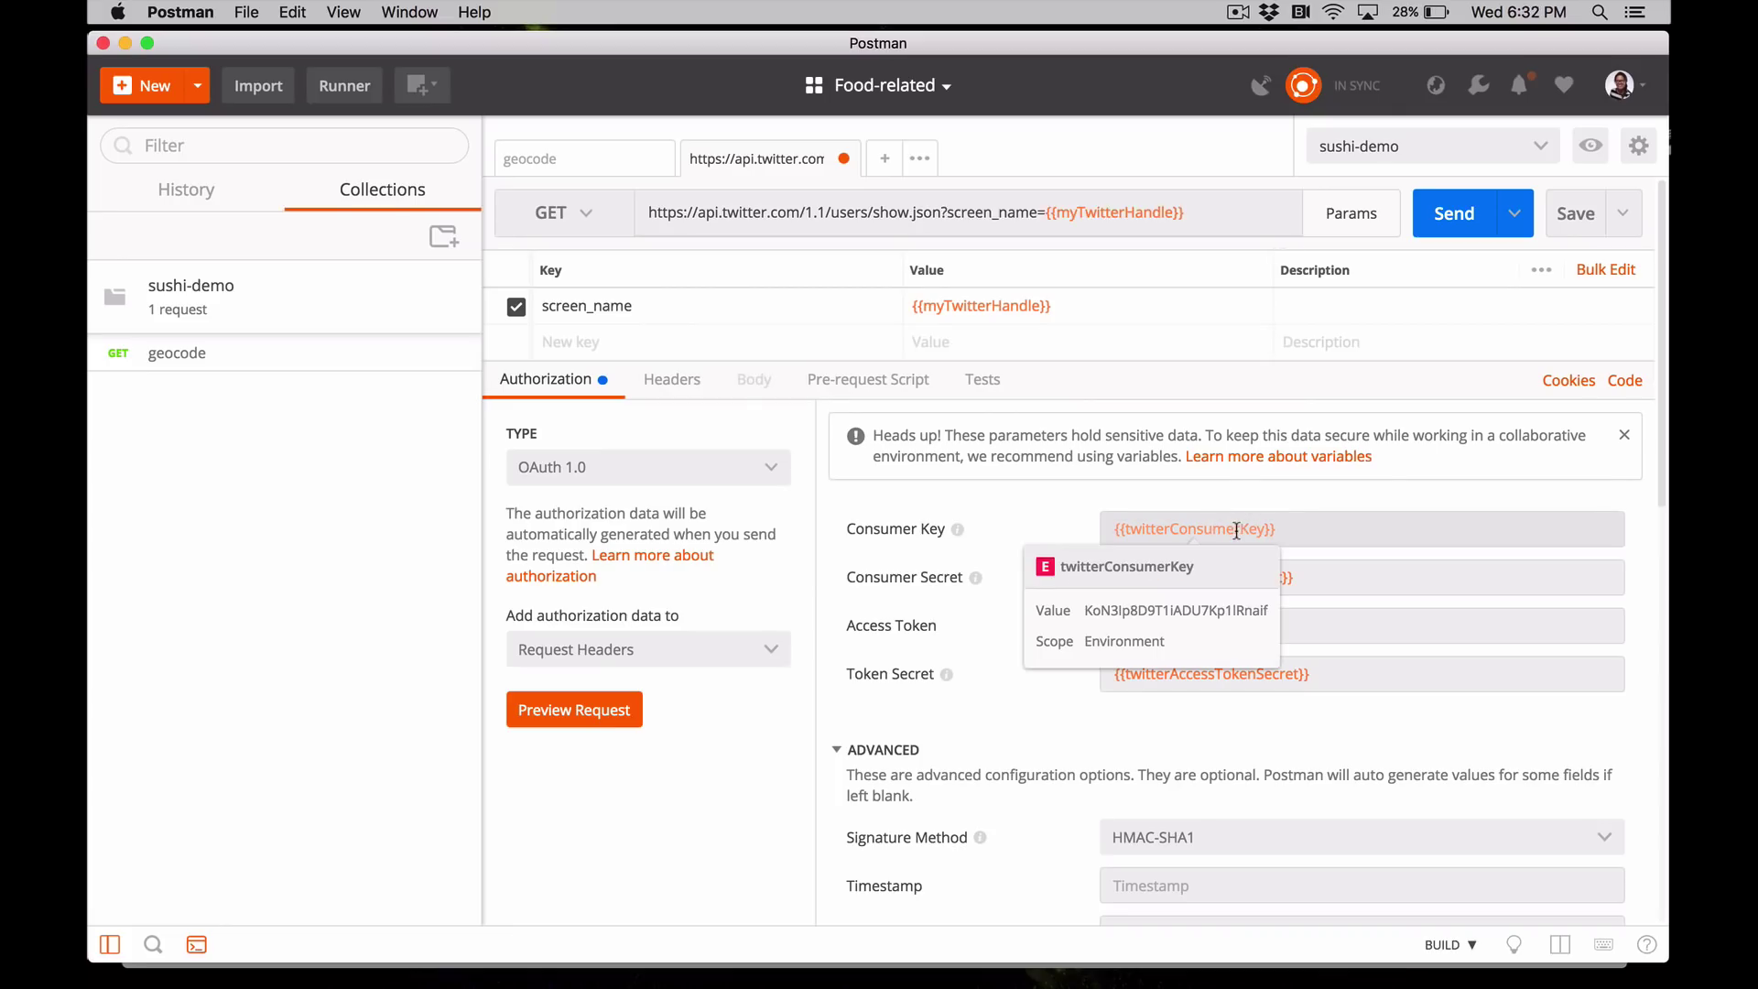
{"action": "left_click", "coordinate": [1453, 216]}
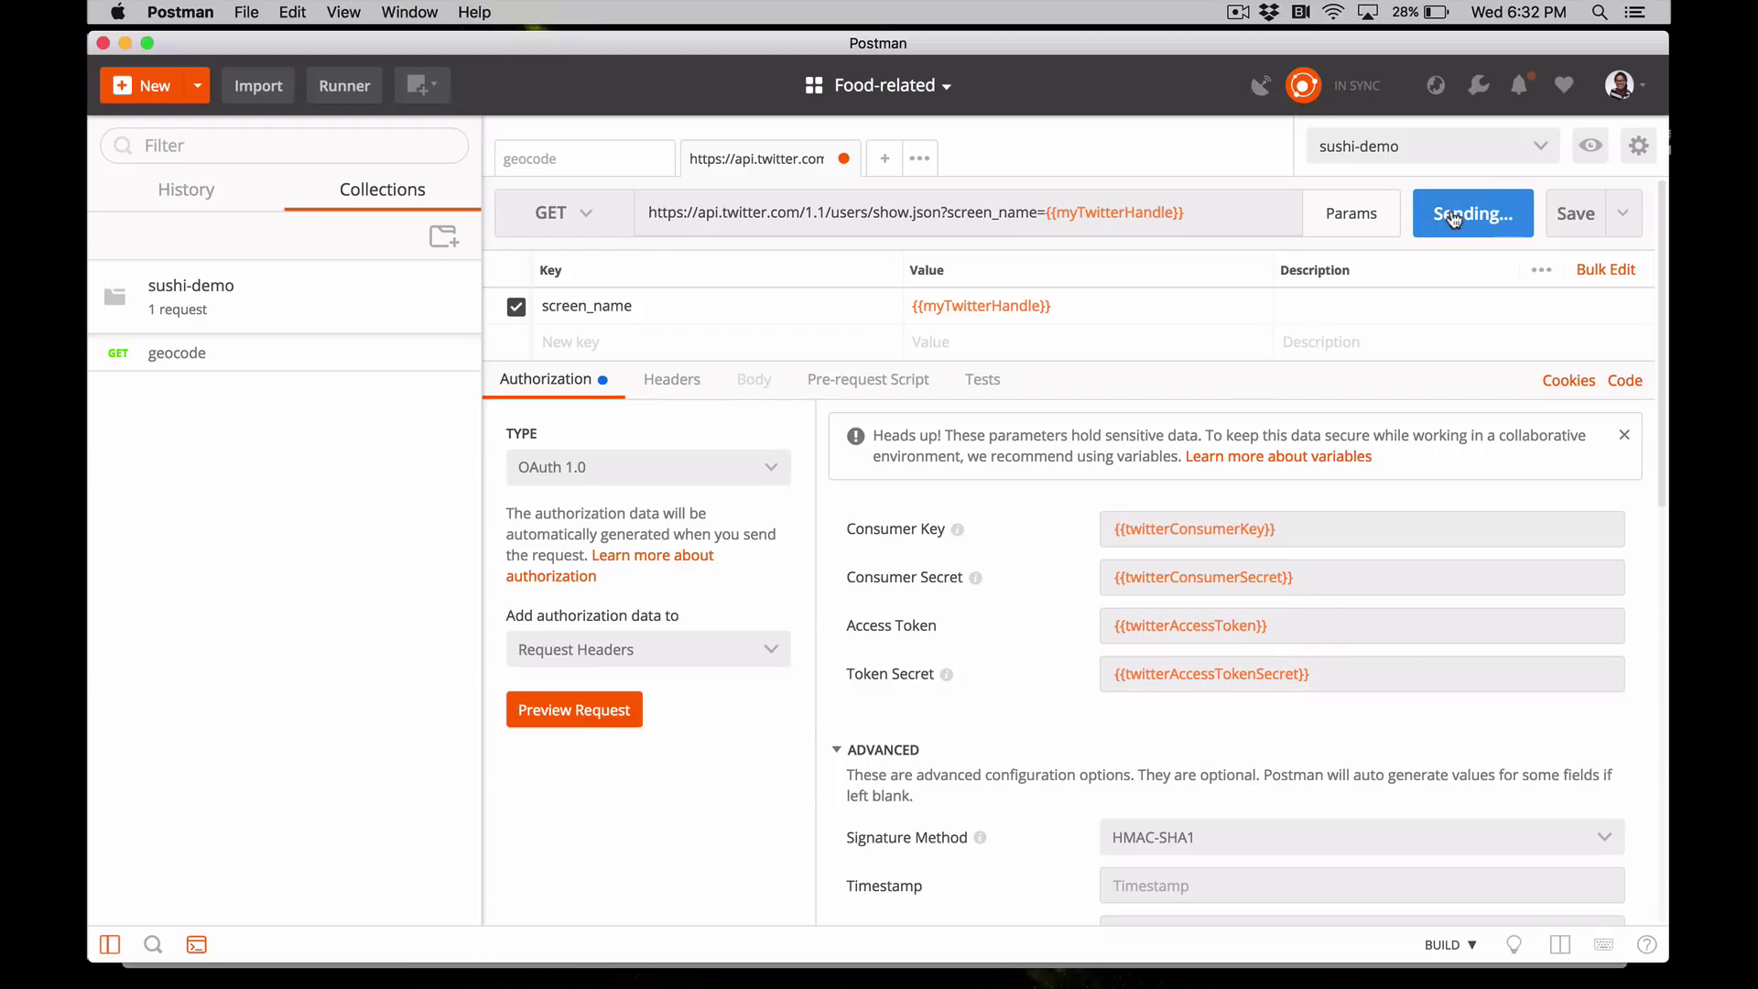
- Check the OAuth Authorization header and the user's id in the 200 OK JSON response
{"action": "left_click", "coordinate": [682, 381]}
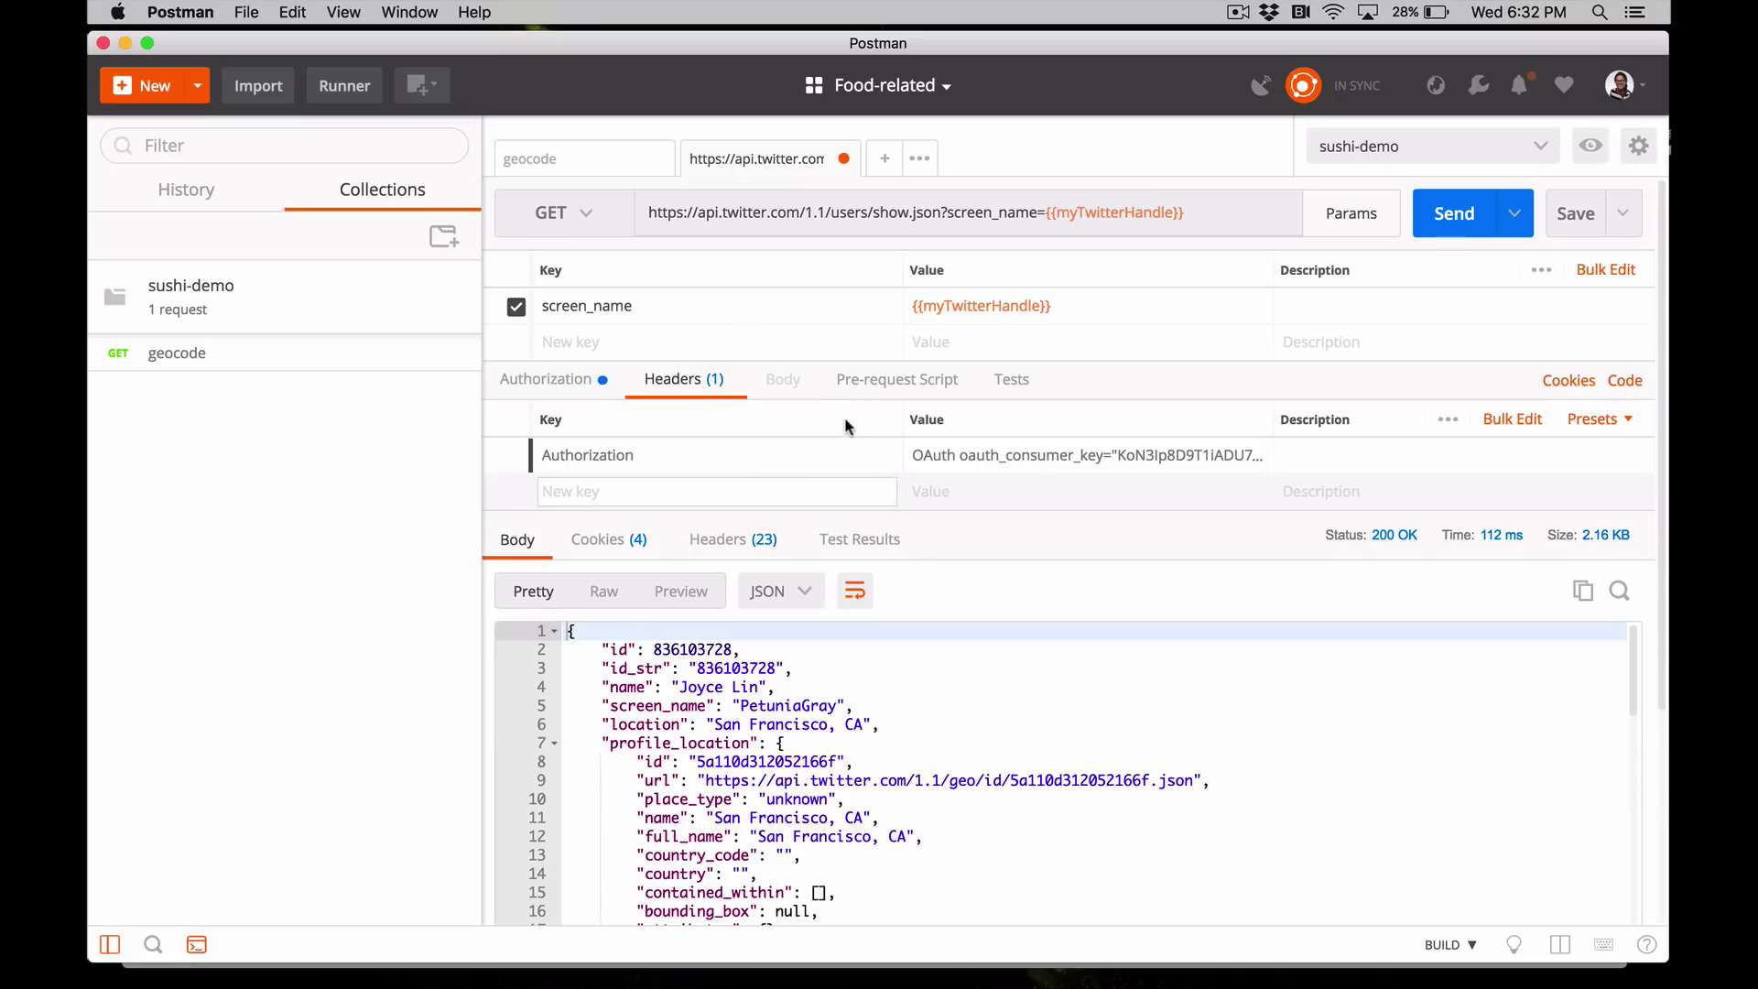
{"action": "mouse_move", "coordinate": [947, 450]}
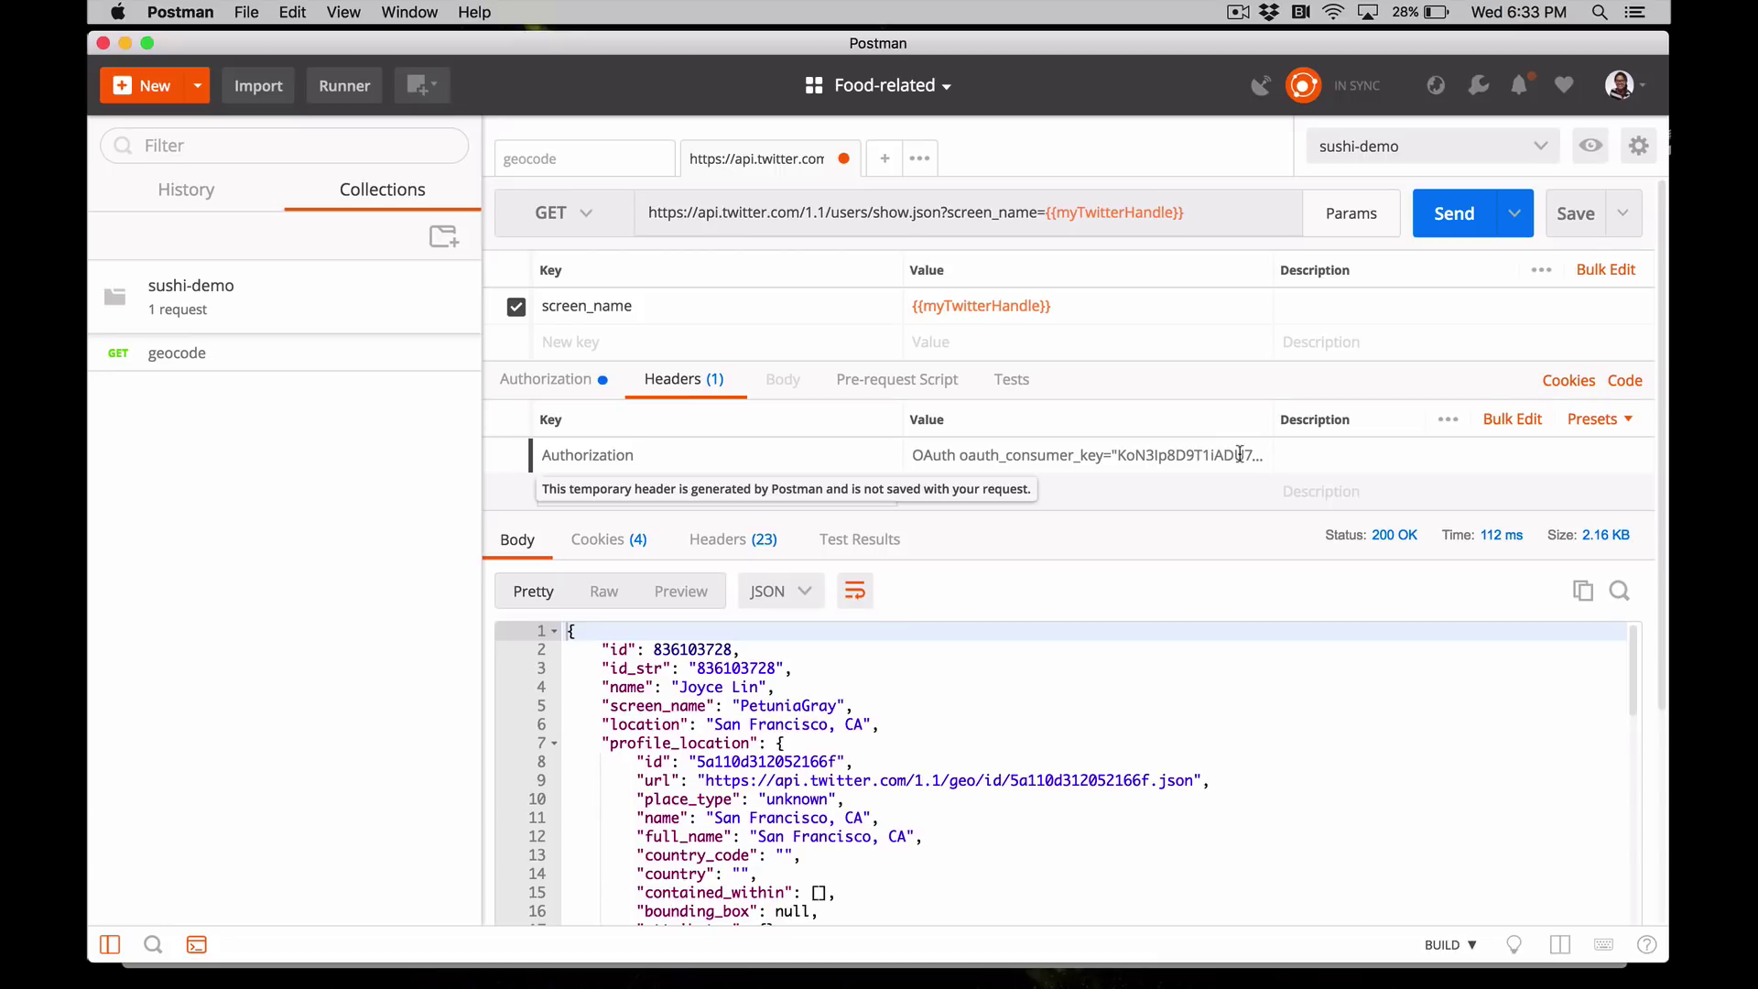
{"action": "scroll", "coordinate": [996, 634], "scroll_direction": "down", "scroll_amount": 3}
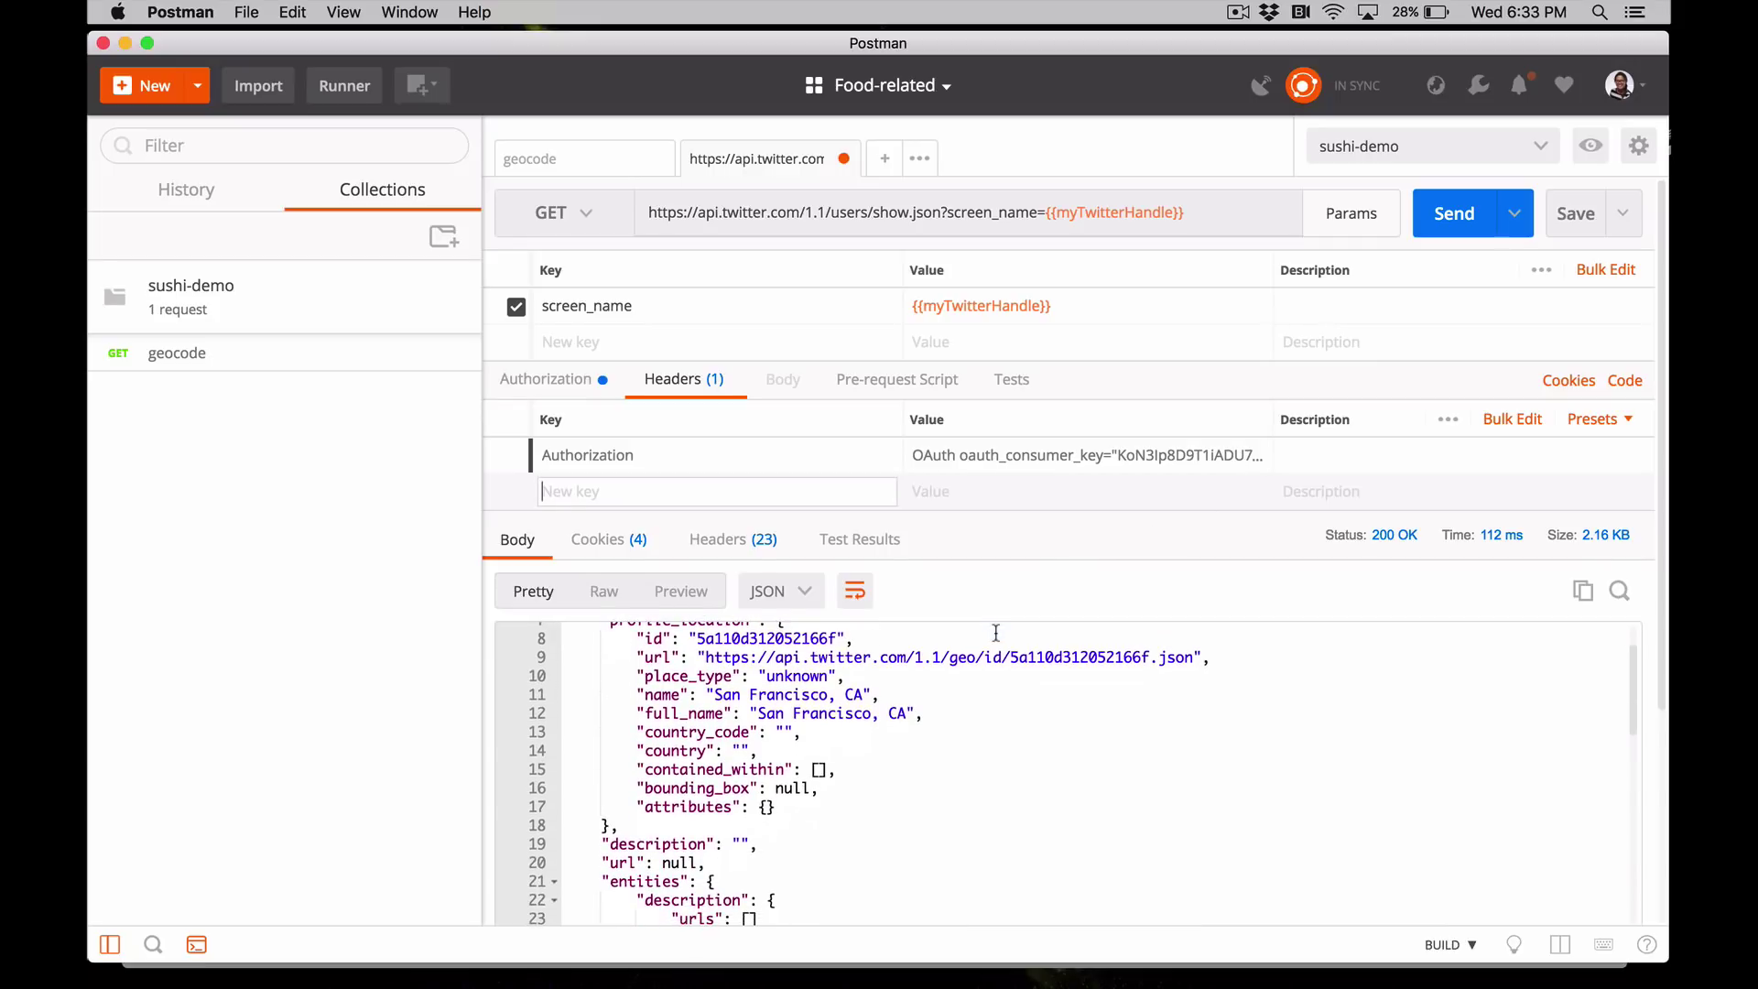
{"action": "scroll", "coordinate": [996, 633], "scroll_direction": "up", "scroll_amount": 3}
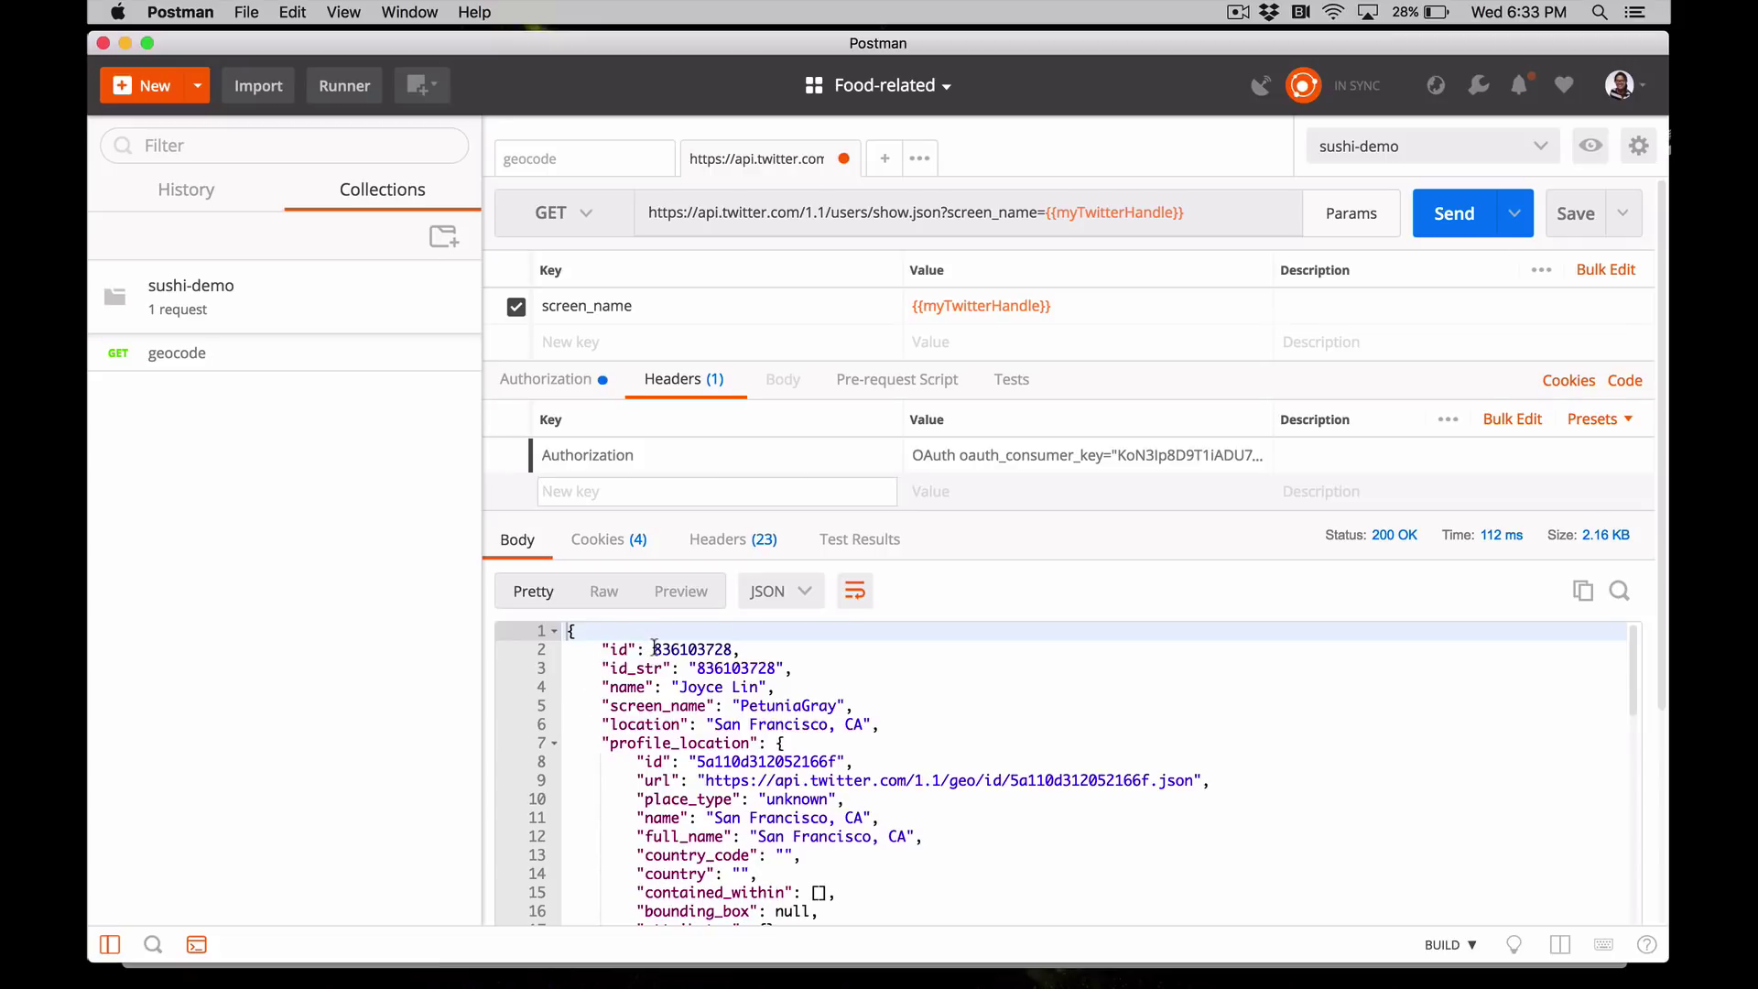
{"action": "left_click_drag", "start_coordinate": [655, 648], "coordinate": [732, 648]}
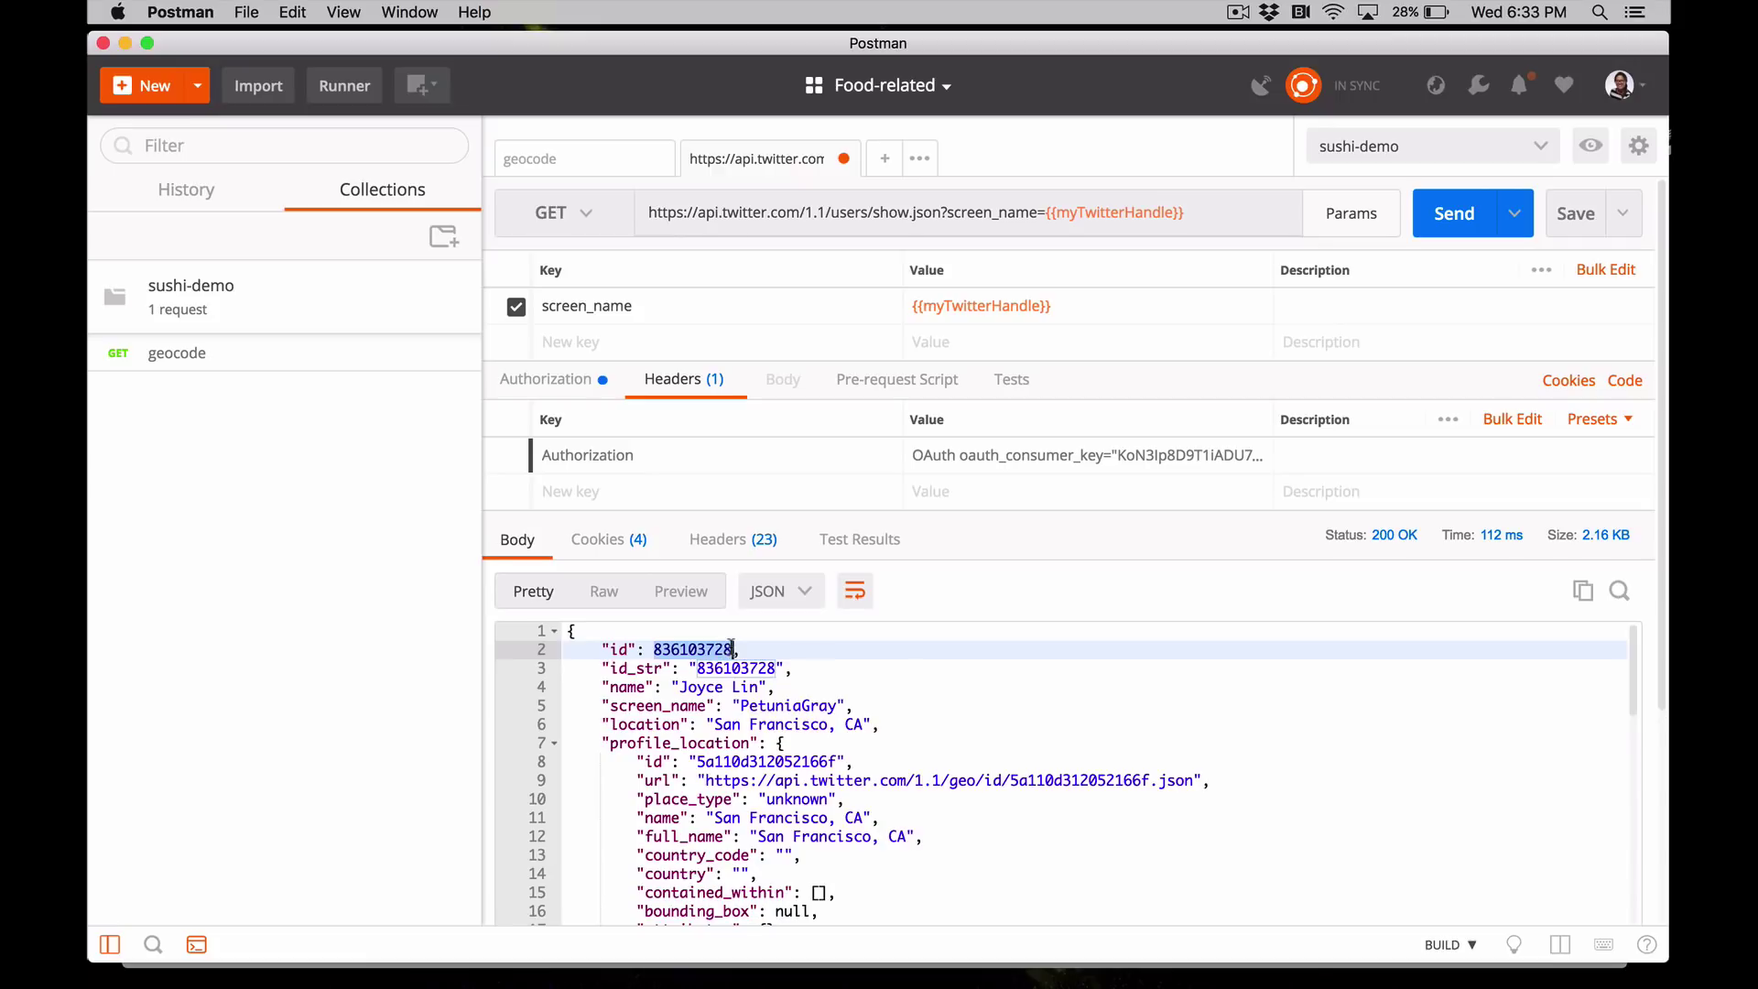
{"action": "left_click", "coordinate": [912, 669]}
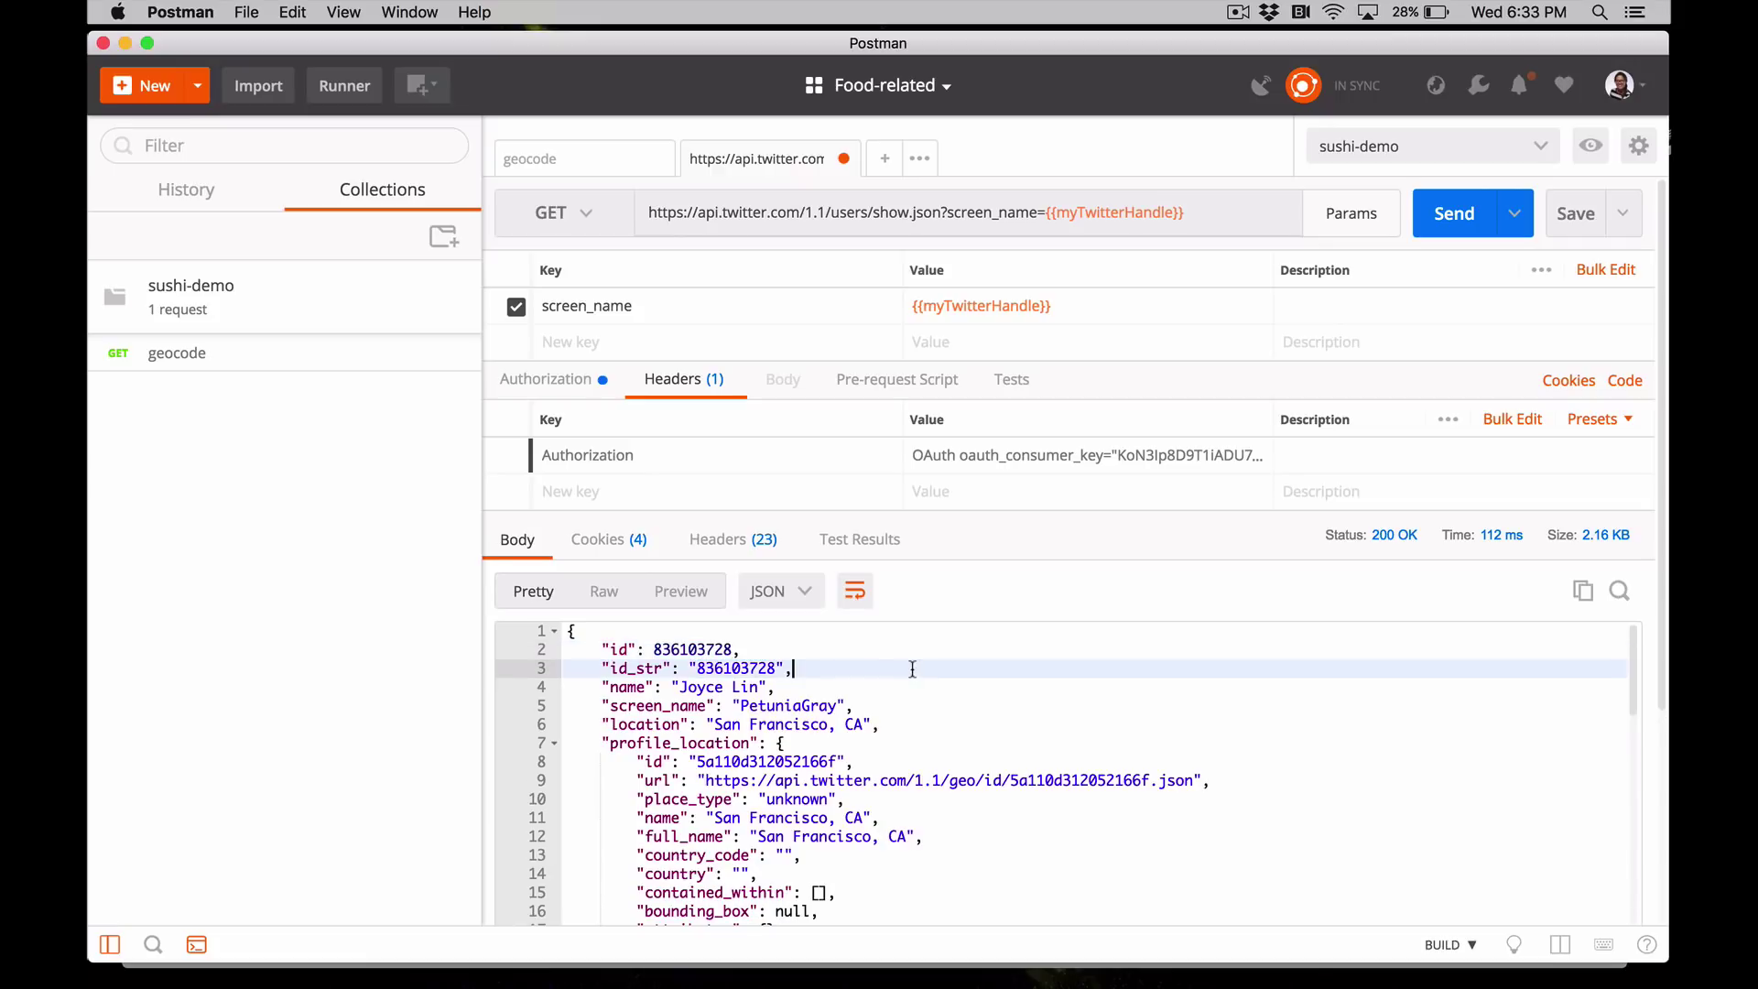
- Rename the request 'twitterId' and save it into the sushi-demo collection
{"action": "left_click", "coordinate": [1569, 229]}
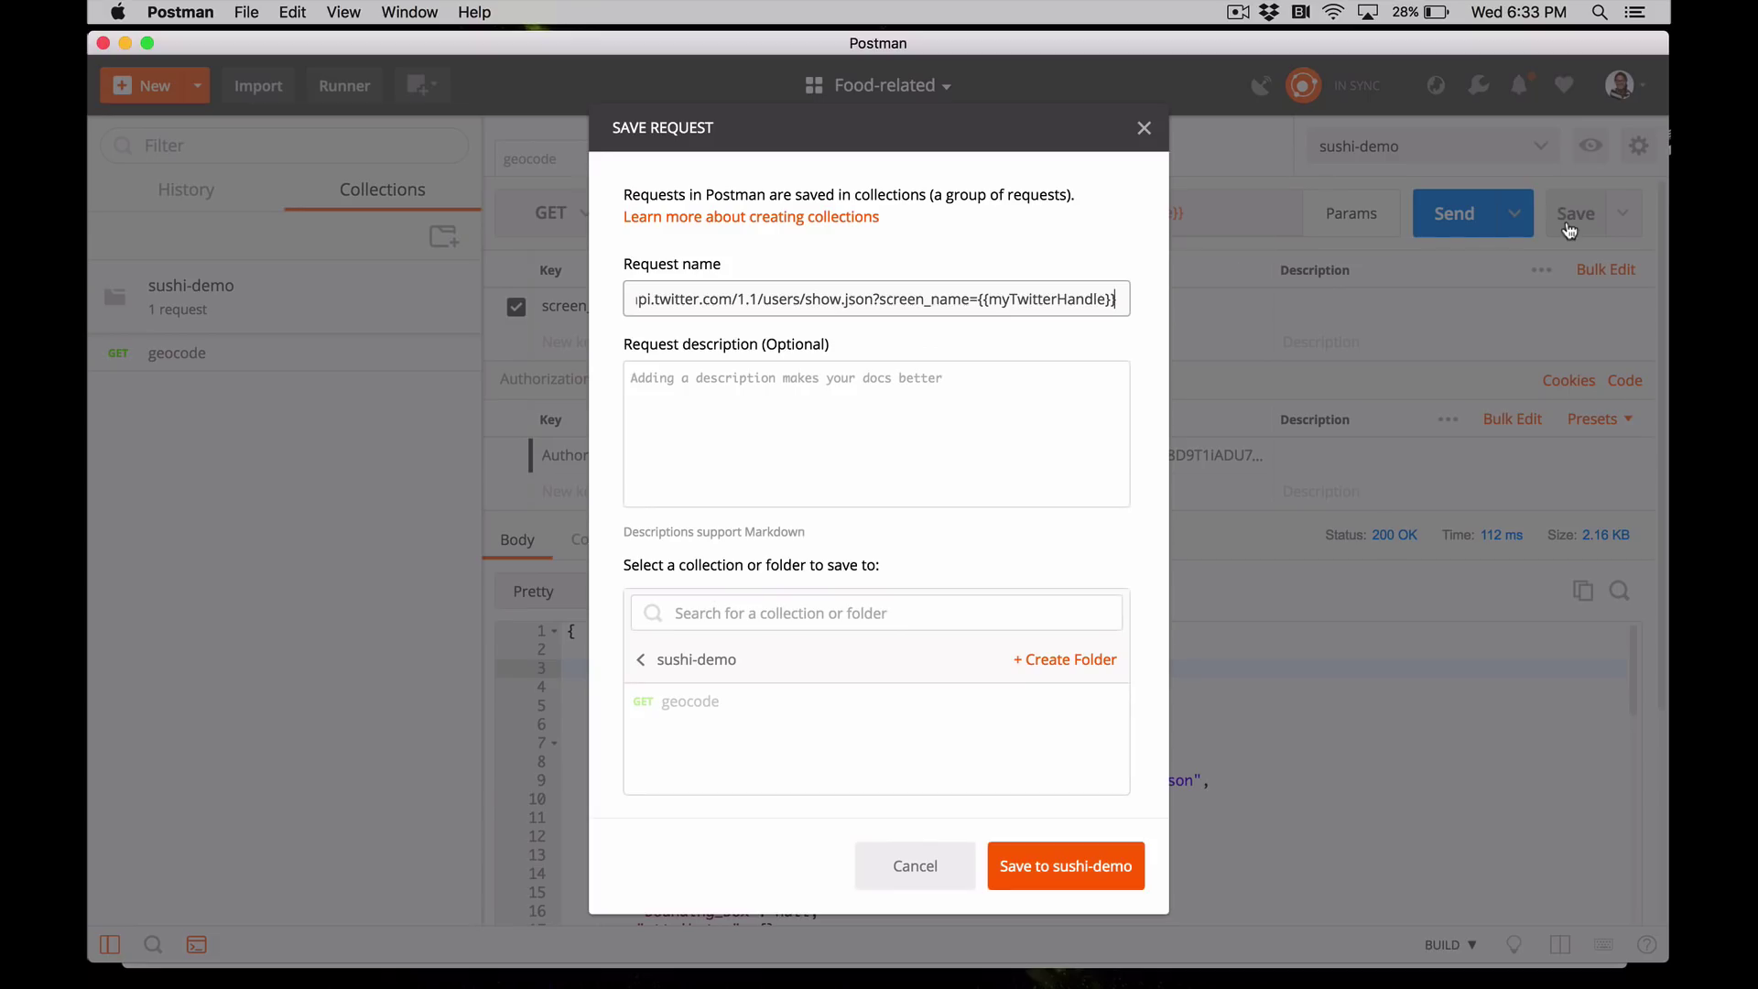
{"action": "triple_click", "coordinate": [820, 300]}
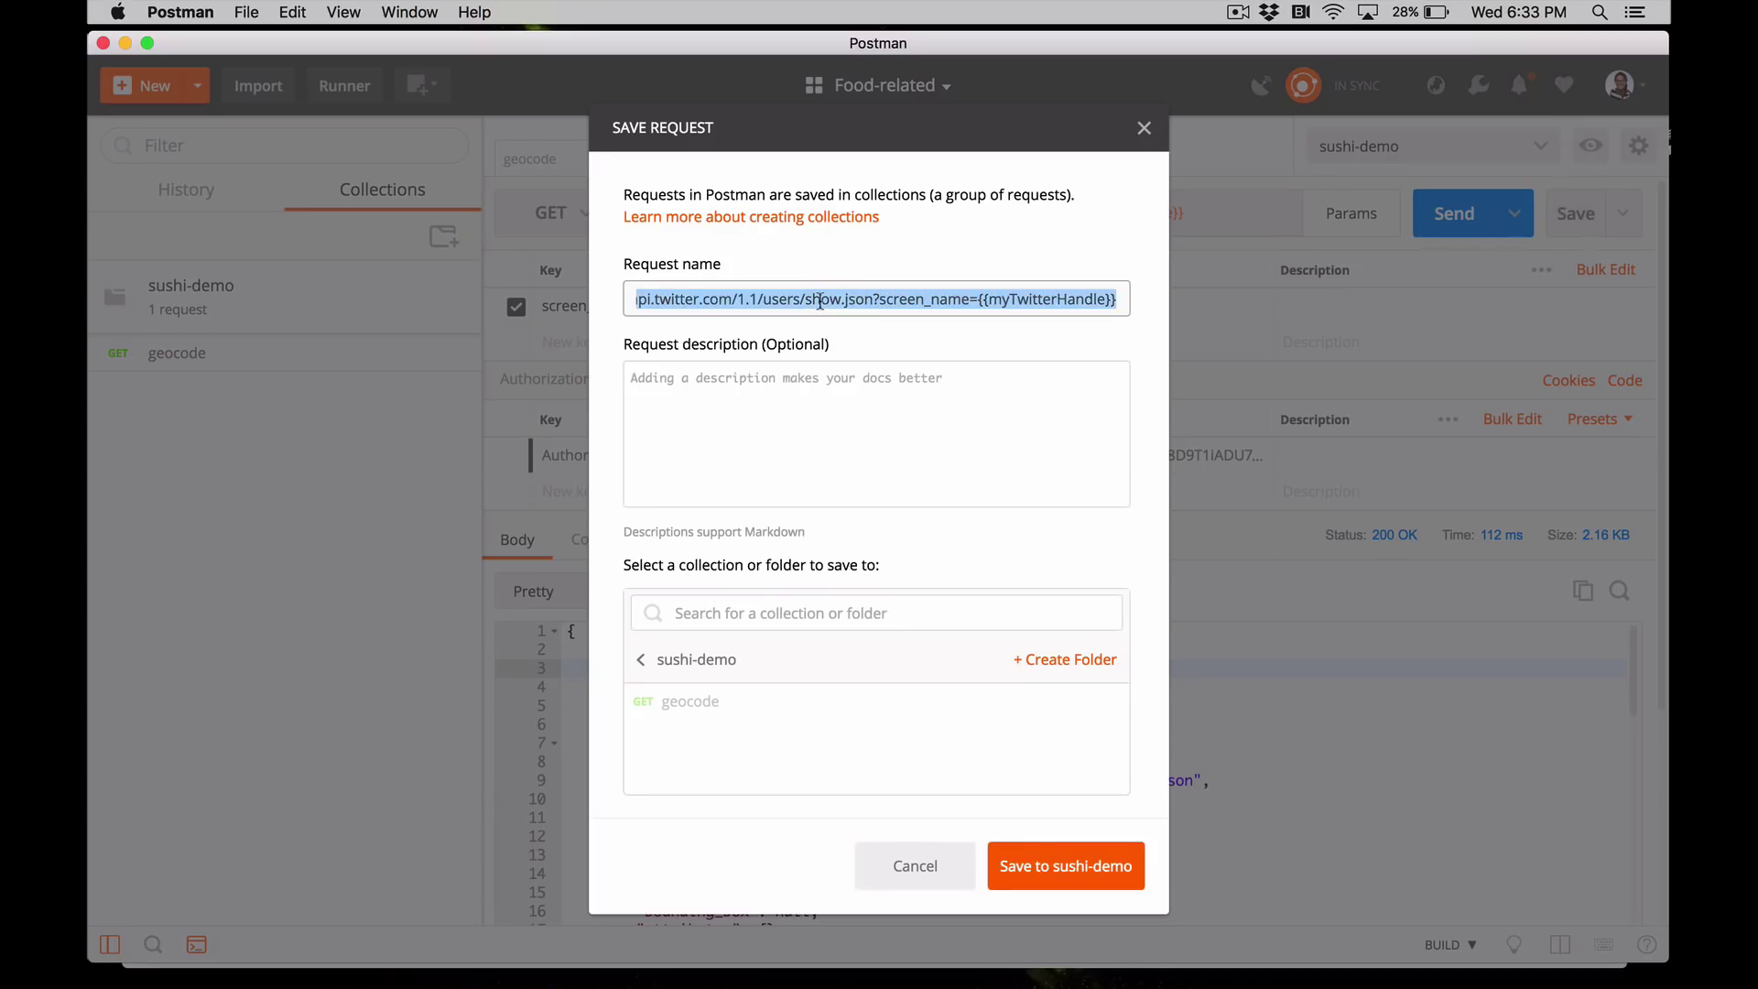
{"action": "type", "text": "twitterId"}
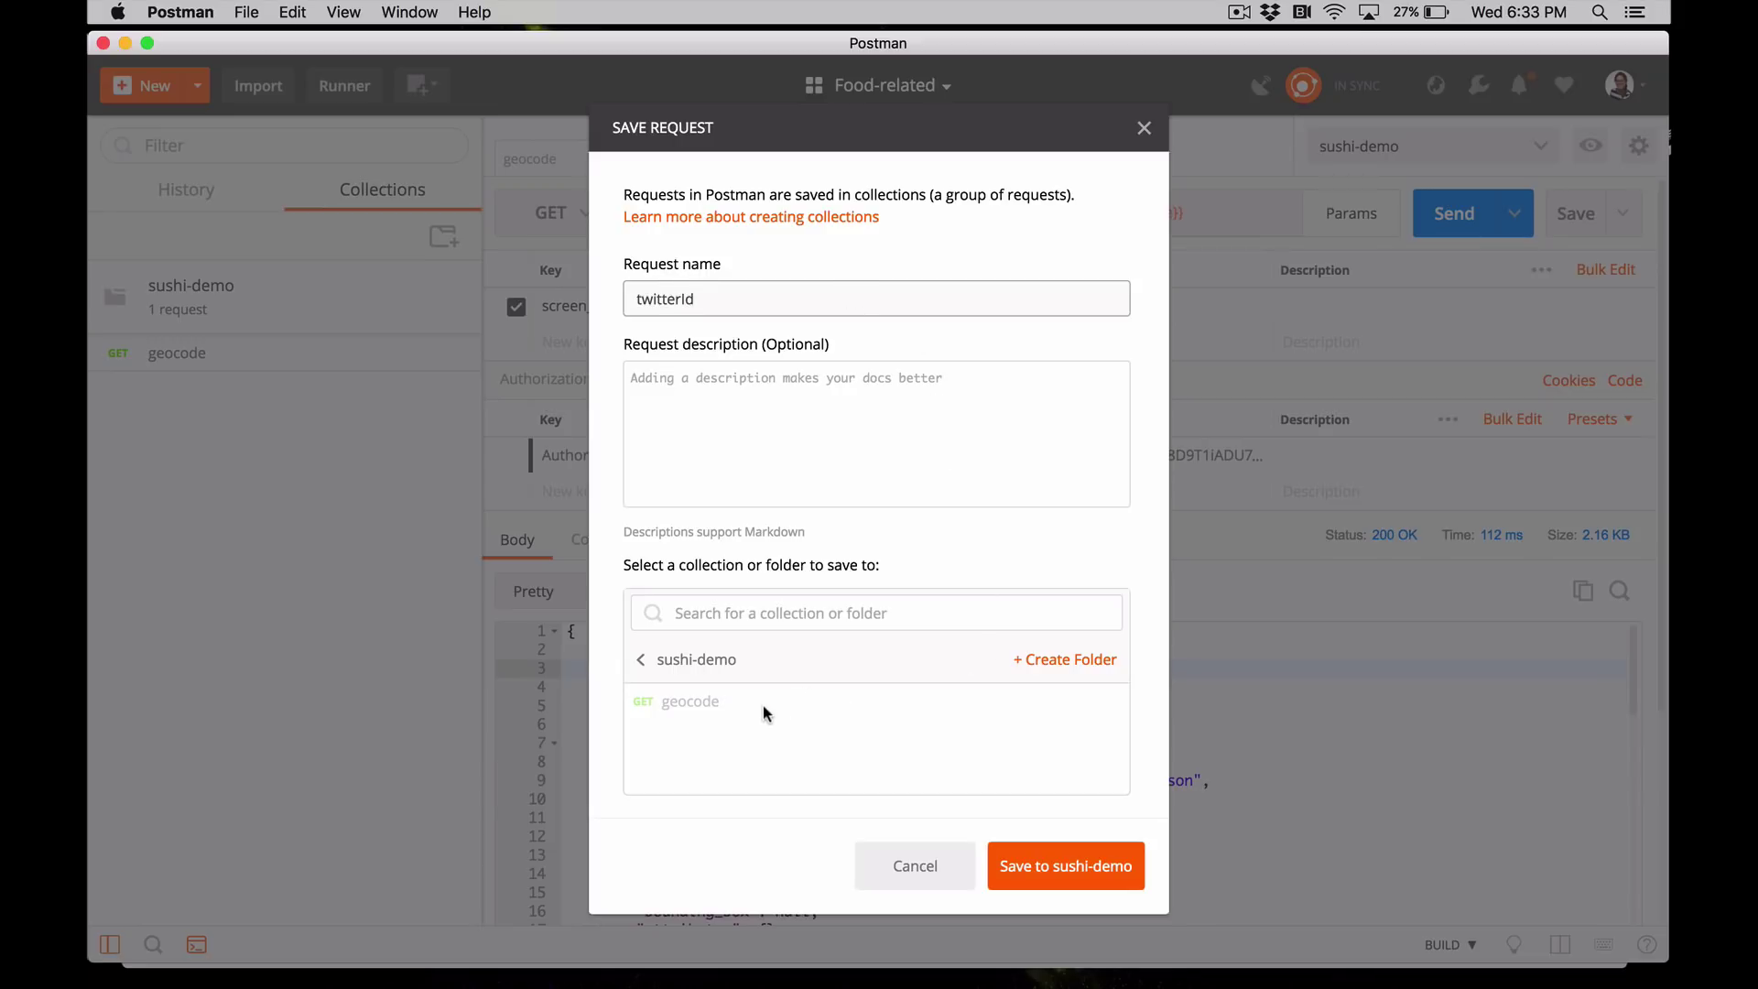
{"action": "left_click", "coordinate": [758, 665]}
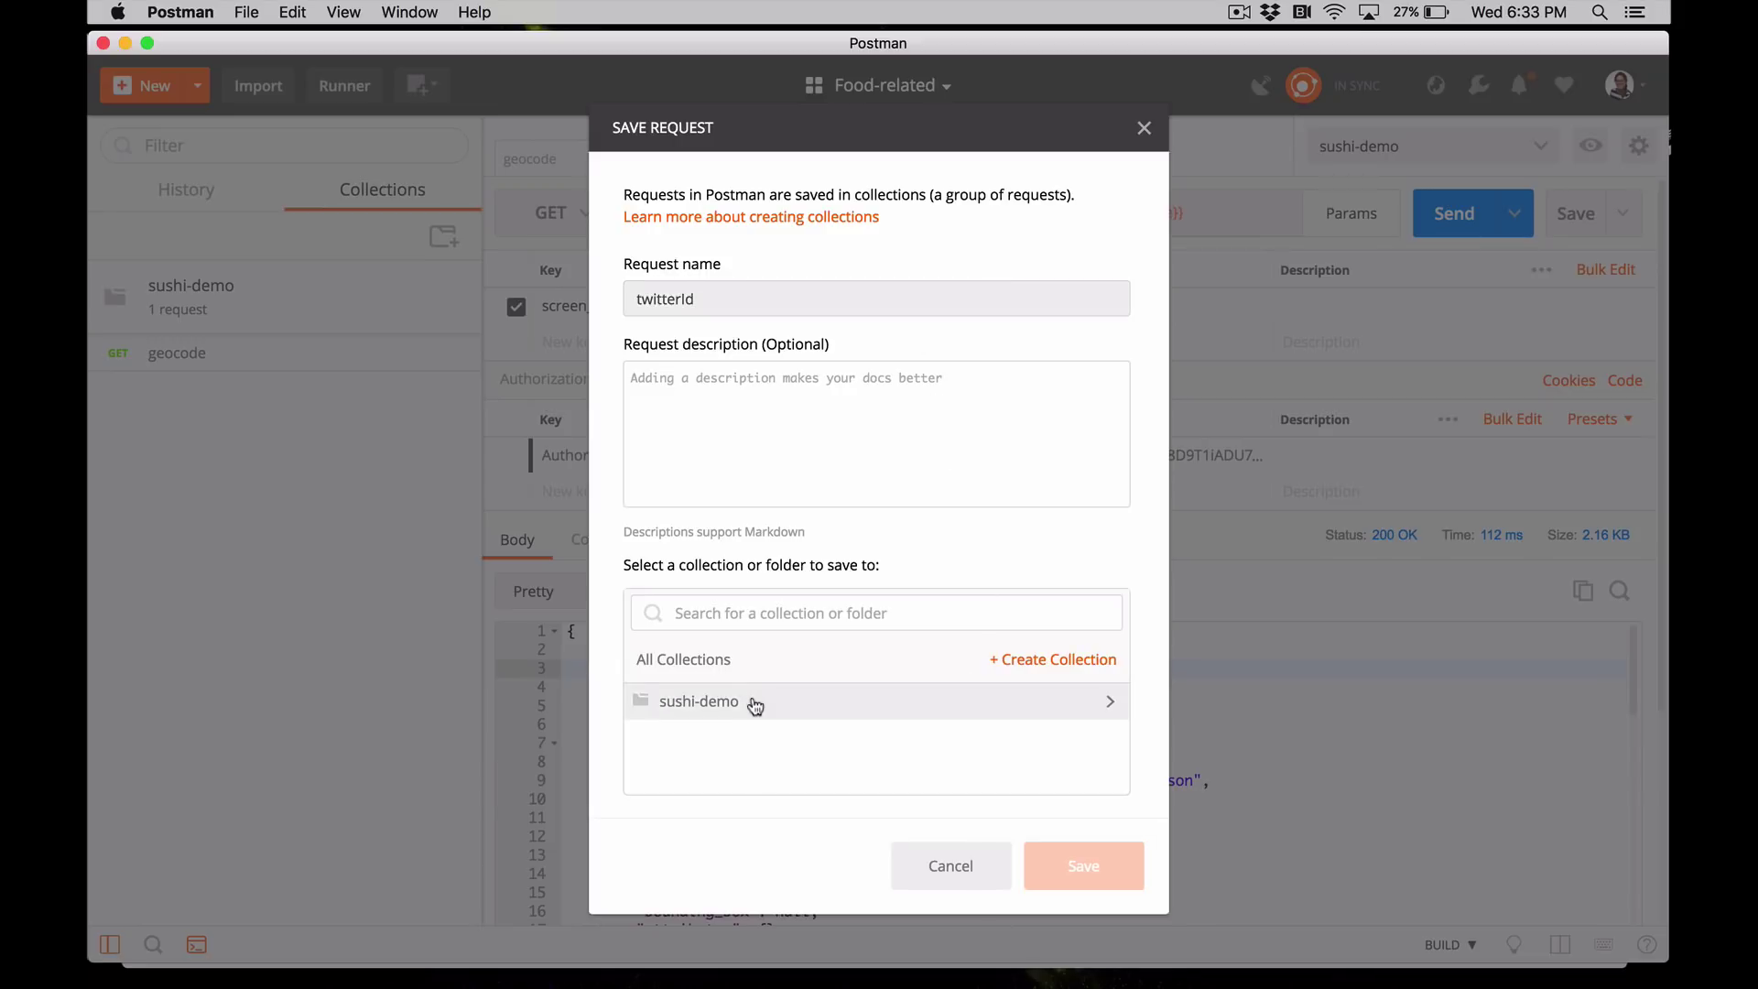
{"action": "left_click", "coordinate": [751, 703]}
{"action": "left_click", "coordinate": [1086, 869]}
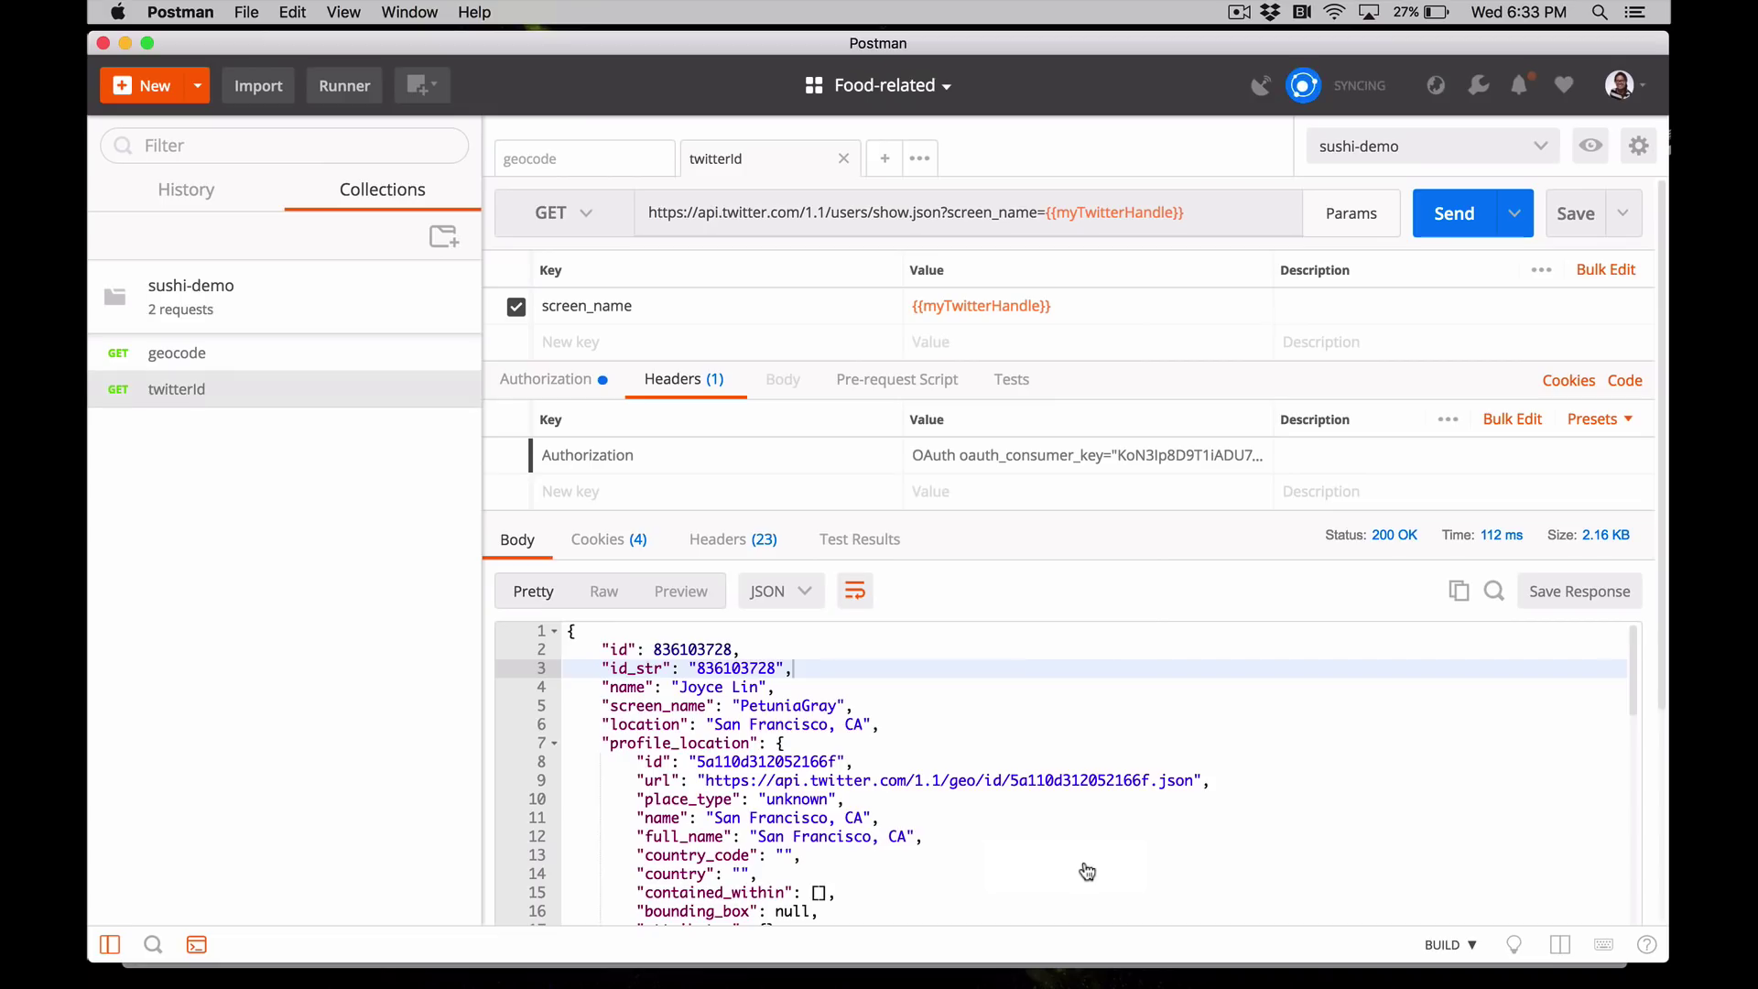